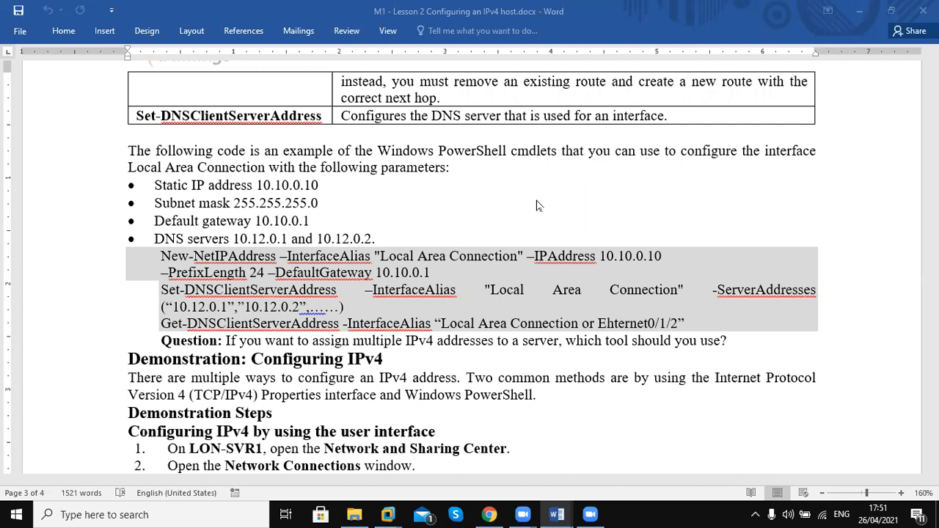
Step: Examine the example Set-DNSClientServerAddress command, highlighting the cmdlet name, its InterfaceAlias parameter and the connection name
{"action": "double_click", "coordinate": [224, 292]}
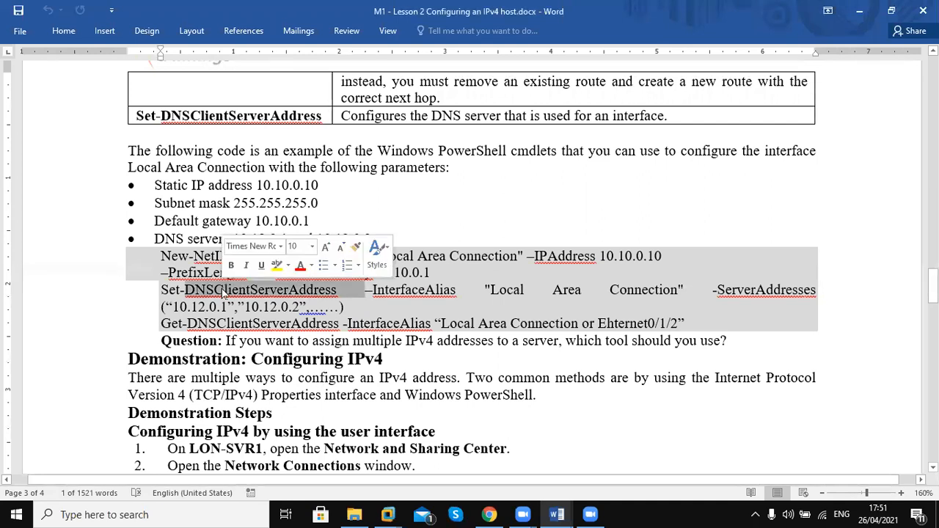
{"action": "left_click", "coordinate": [224, 292]}
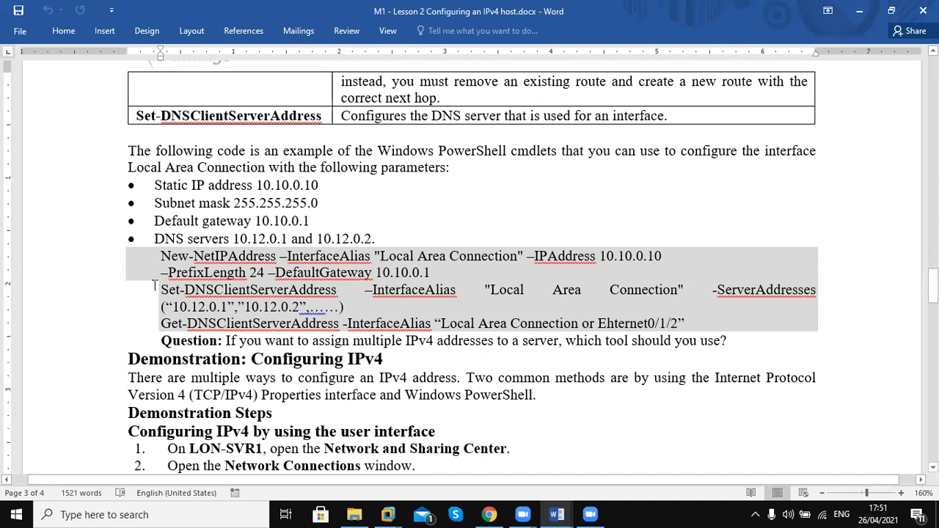
{"action": "left_click_drag", "start_coordinate": [157, 290], "coordinate": [268, 290]}
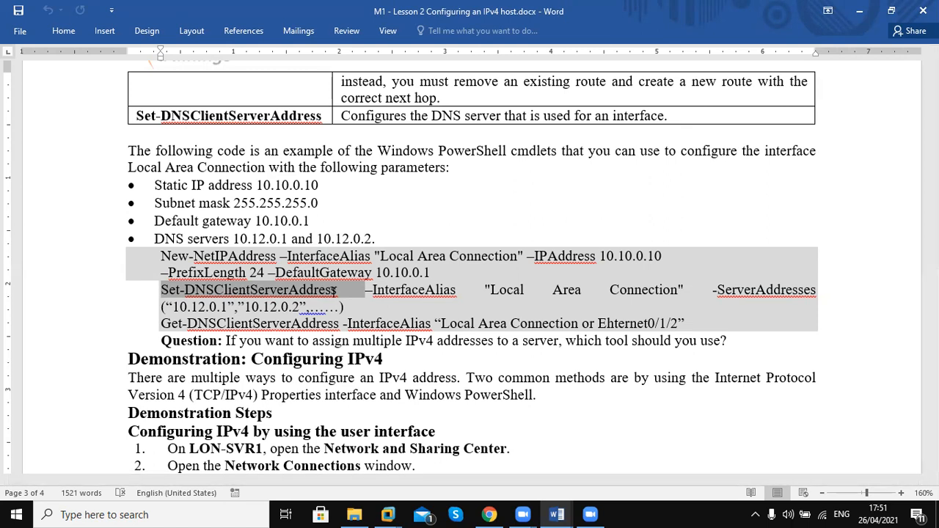
{"action": "left_click_drag", "start_coordinate": [163, 289], "coordinate": [169, 257]}
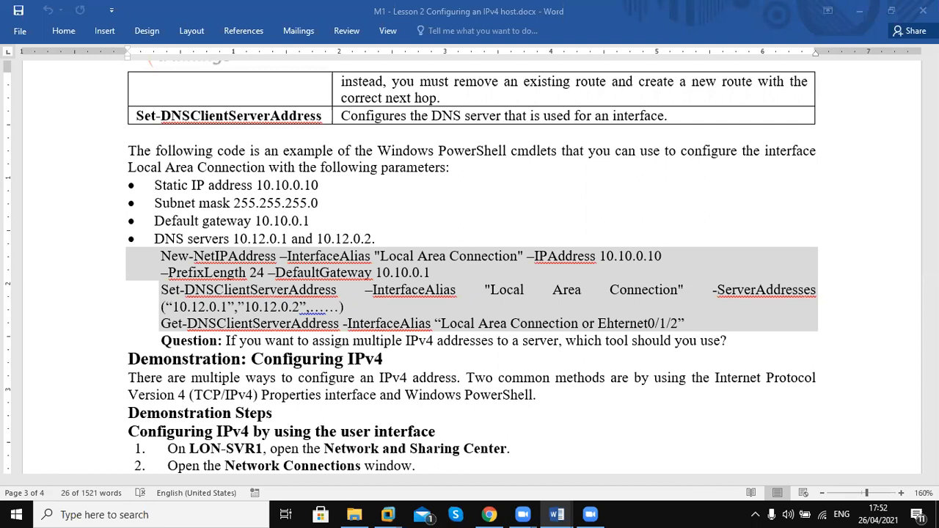
{"action": "left_click", "coordinate": [155, 253]}
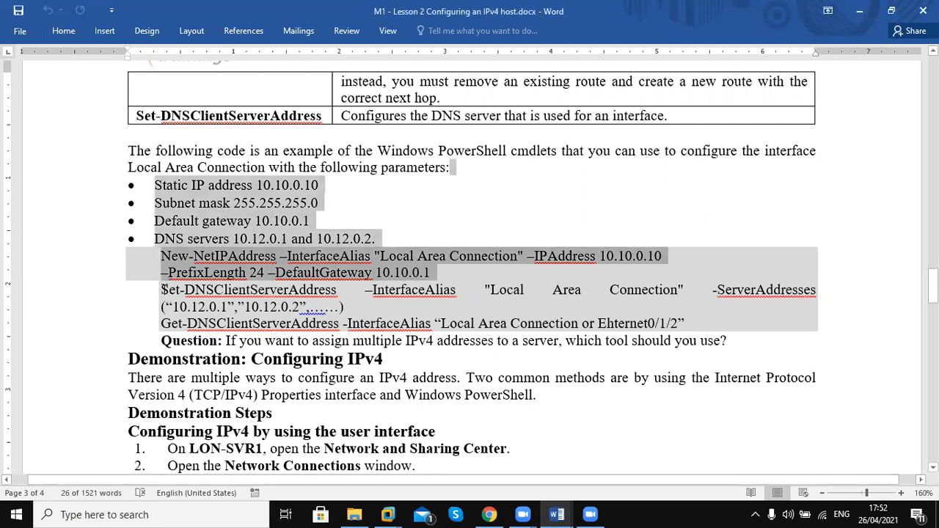
{"action": "left_click", "coordinate": [162, 289]}
{"action": "left_click_drag", "start_coordinate": [159, 289], "coordinate": [415, 289]}
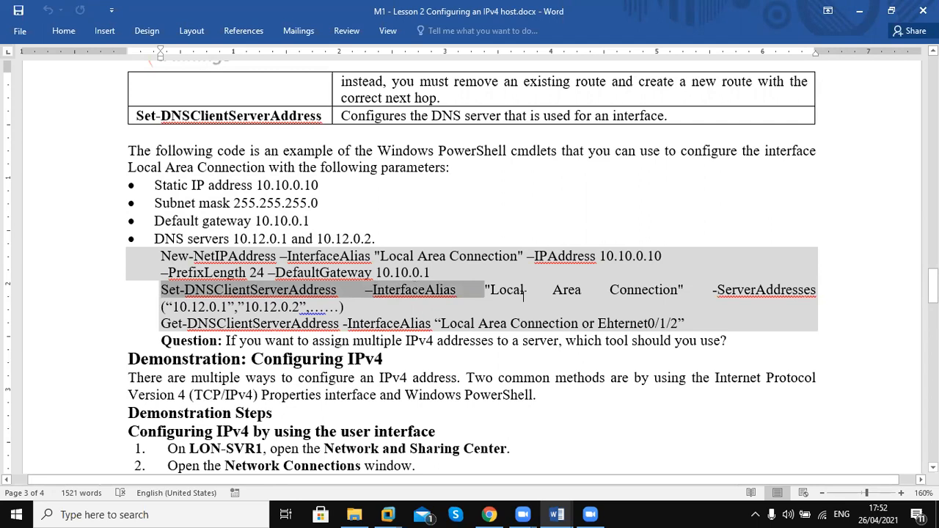
{"action": "left_click", "coordinate": [690, 293], "text": "shift"}
{"action": "left_click", "coordinate": [751, 291], "text": "shift"}
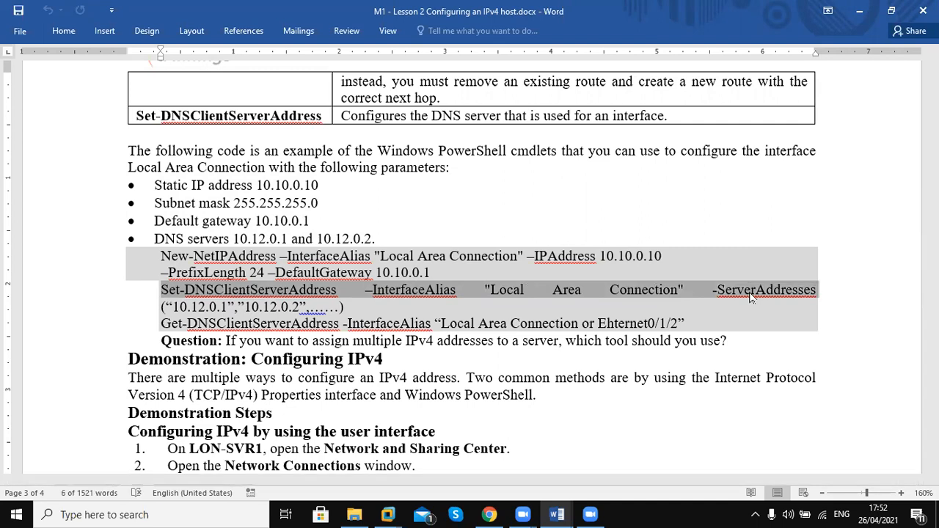
Step: Examine the ServerAddresses parameter with DNS servers 10.12.0.1 and 10.12.0.2, plus the Get-DNSClientServerAddress line, by highlighting each part
{"action": "left_click", "coordinate": [744, 292]}
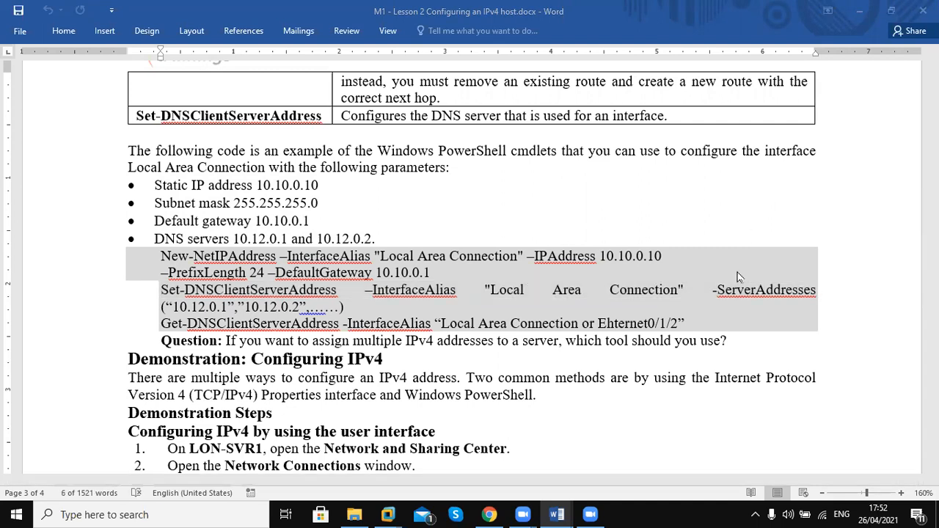
{"action": "double_click", "coordinate": [744, 291]}
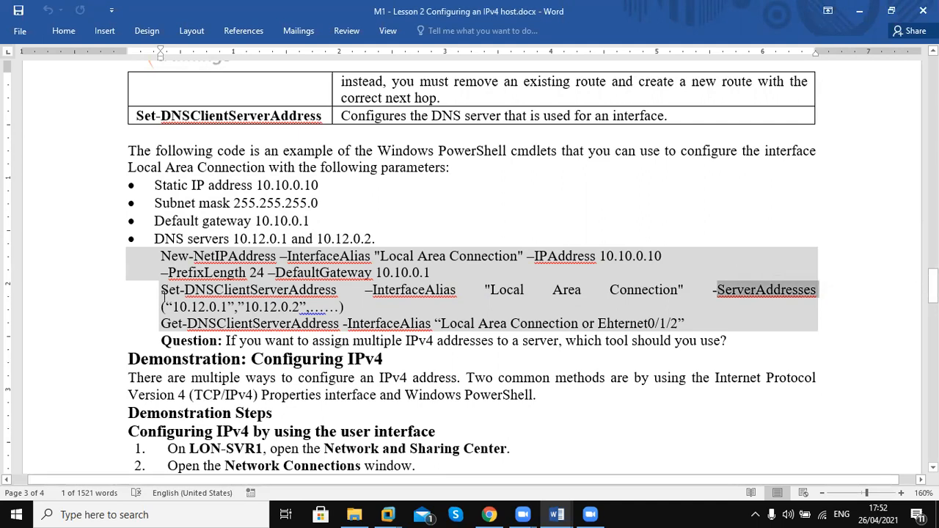
{"action": "left_click_drag", "start_coordinate": [172, 307], "coordinate": [225, 303]}
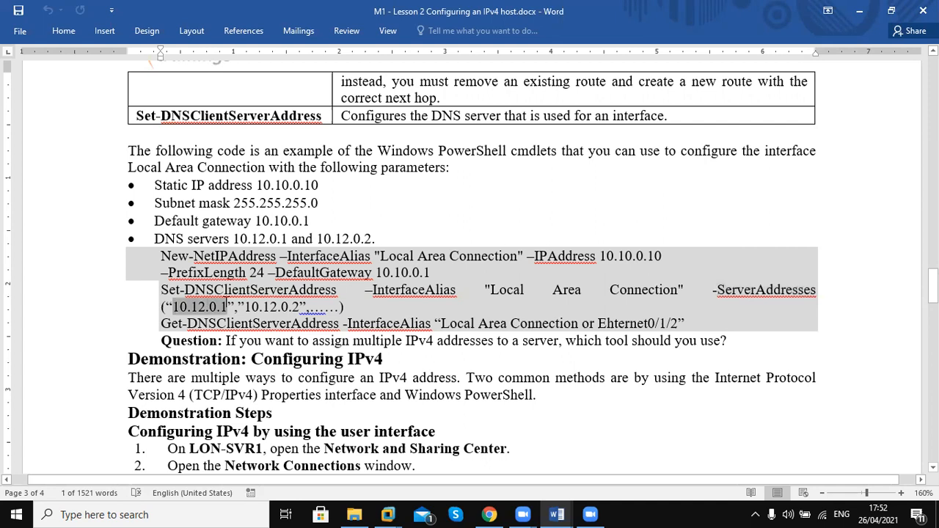
{"action": "left_click_drag", "start_coordinate": [226, 303], "coordinate": [242, 307]}
{"action": "double_click", "coordinate": [296, 303]}
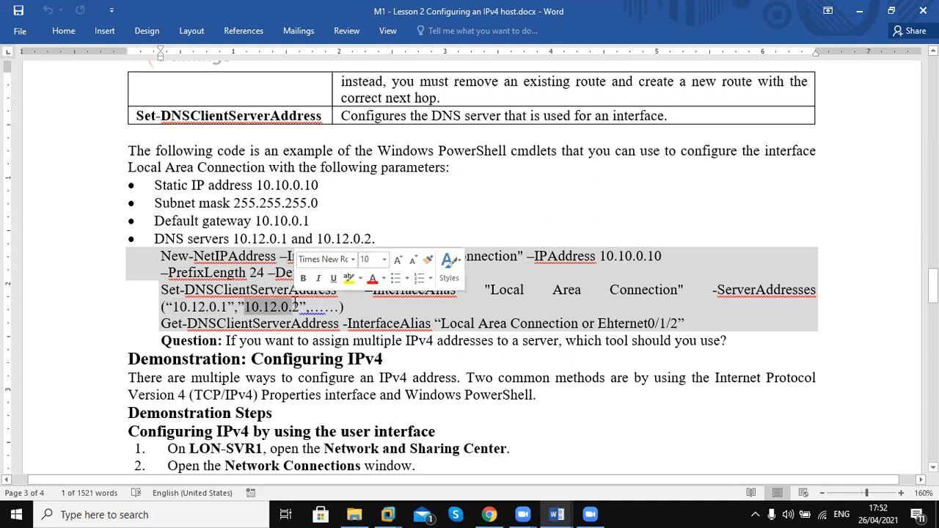
{"action": "left_click", "coordinate": [316, 303]}
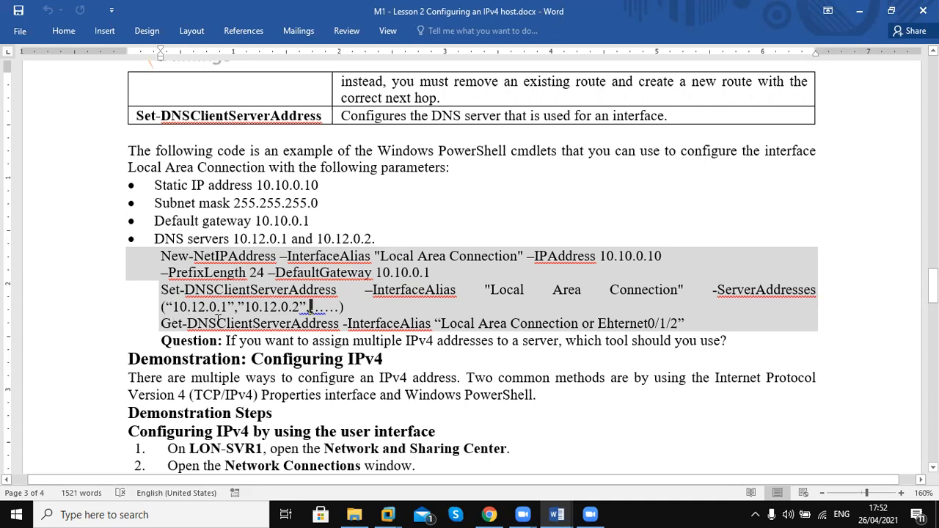
{"action": "left_click_drag", "start_coordinate": [162, 323], "coordinate": [690, 323]}
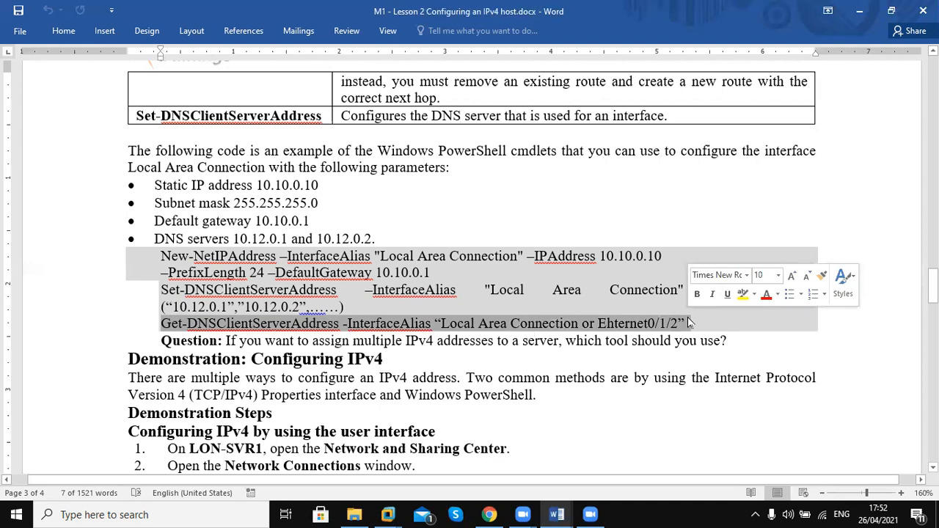
{"action": "left_click", "coordinate": [690, 323]}
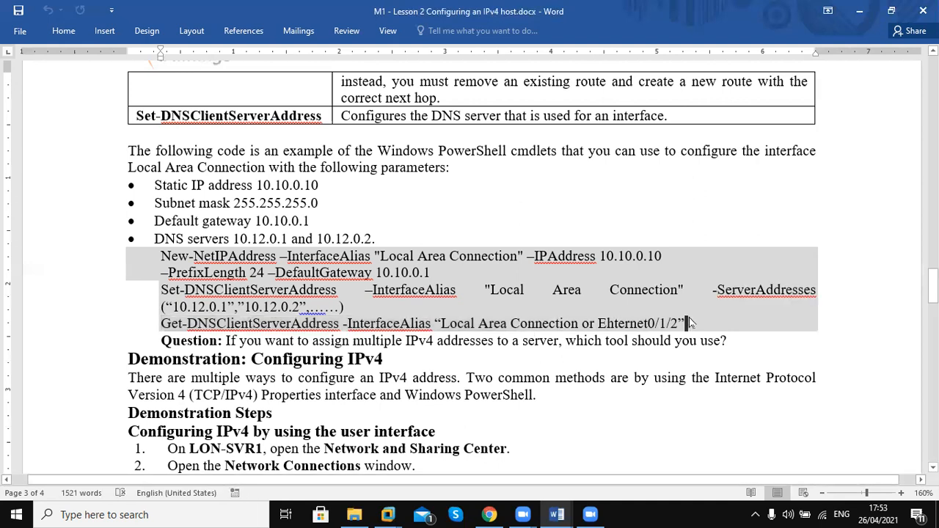
Step: Review the PowerShell cmdlet table for static IP configuration, highlighting the Remove-NetIPAddress entry
{"action": "key", "text": "Up"}
{"action": "key", "text": "Up"}
{"action": "key", "text": "Up"}
{"action": "key", "text": "Up"}
{"action": "key", "text": "Up"}
{"action": "key", "text": "Up"}
{"action": "key", "text": "Up"}
{"action": "key", "text": "Up"}
{"action": "key", "text": "Up"}
{"action": "key", "text": "Up"}
{"action": "key", "text": "Up"}
{"action": "key", "text": "Up"}
{"action": "key", "text": "Up"}
{"action": "key", "text": "Up"}
{"action": "key", "text": "Up"}
{"action": "key", "text": "Up"}
{"action": "key", "text": "Up"}
{"action": "key", "text": "Up"}
{"action": "key", "text": "Up"}
{"action": "key", "text": "Up"}
{"action": "key", "text": "Up"}
{"action": "key", "text": "Up"}
{"action": "key", "text": "Up"}
{"action": "key", "text": "Up"}
{"action": "key", "text": "Up"}
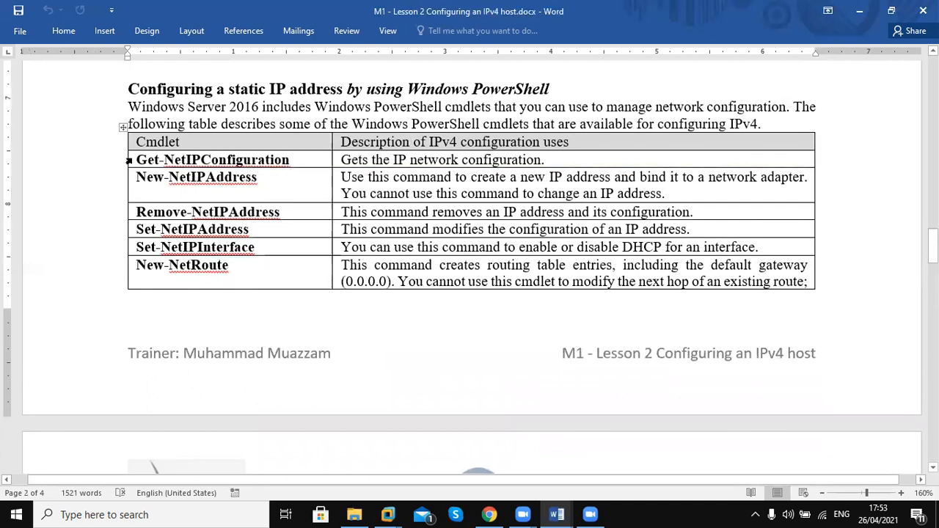
{"action": "left_click", "coordinate": [111, 221]}
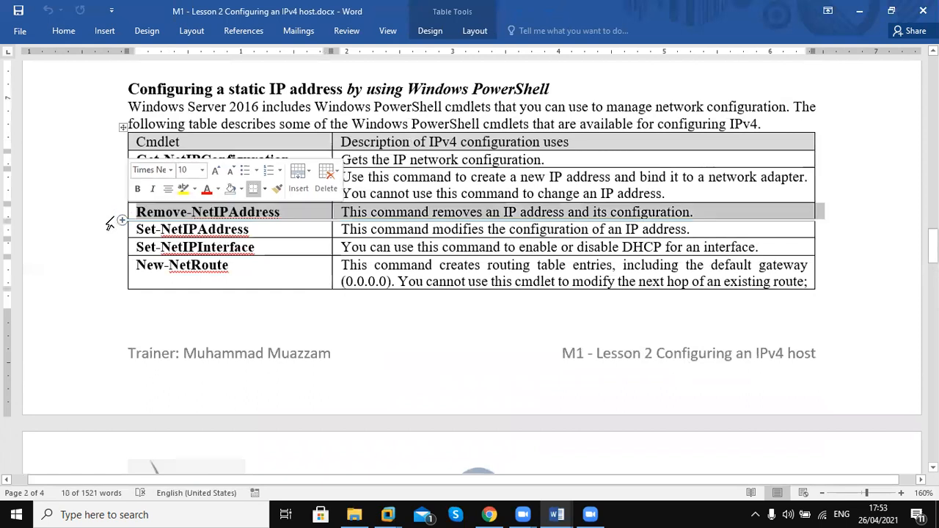
{"action": "left_click", "coordinate": [188, 268]}
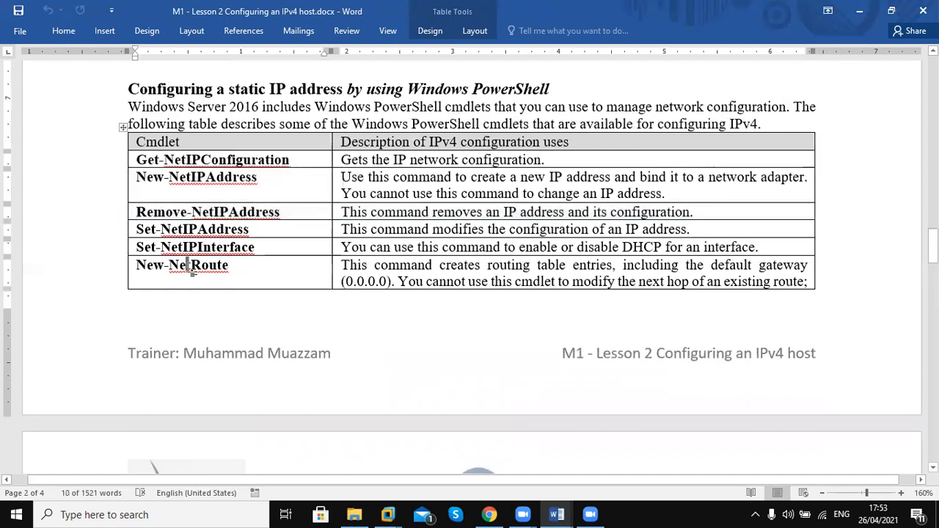
{"action": "left_click", "coordinate": [130, 214]}
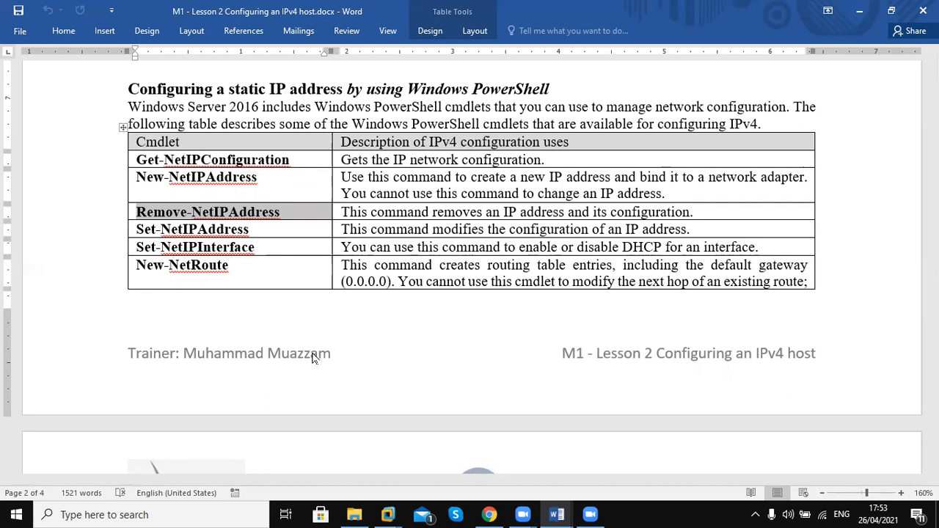
{"action": "left_click", "coordinate": [440, 266]}
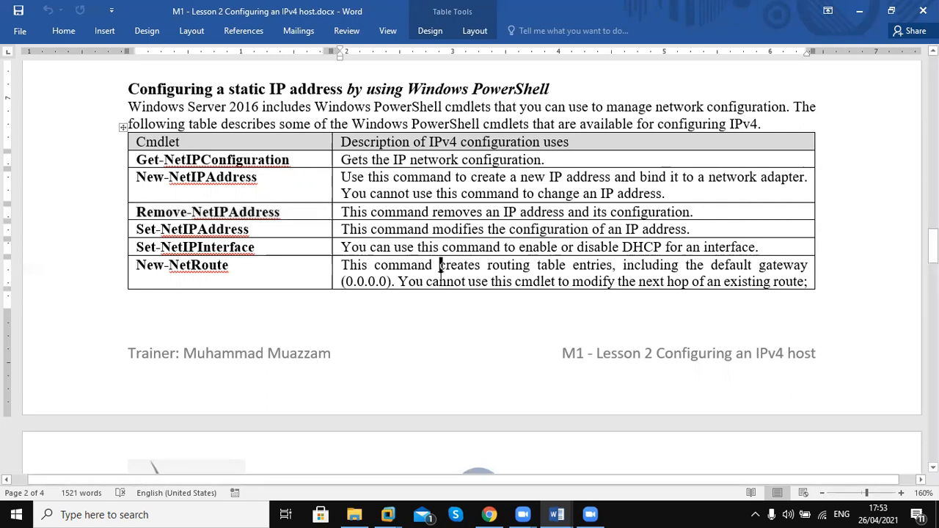
Step: Go through the example PowerShell code to the steps for configuring IPv4 by using the user interface
{"action": "scroll", "coordinate": [453, 324], "scroll_direction": "down", "scroll_amount": 2}
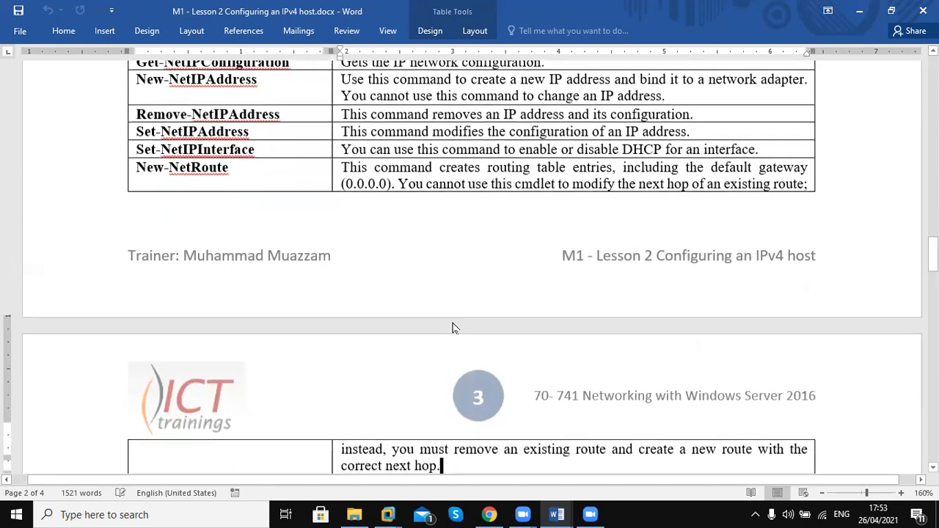
{"action": "key", "text": "Down"}
{"action": "key", "text": "Down"}
{"action": "key", "text": "Down"}
{"action": "key", "text": "Down"}
{"action": "key", "text": "Down"}
{"action": "key", "text": "Down"}
{"action": "key", "text": "Down"}
{"action": "key", "text": "Down"}
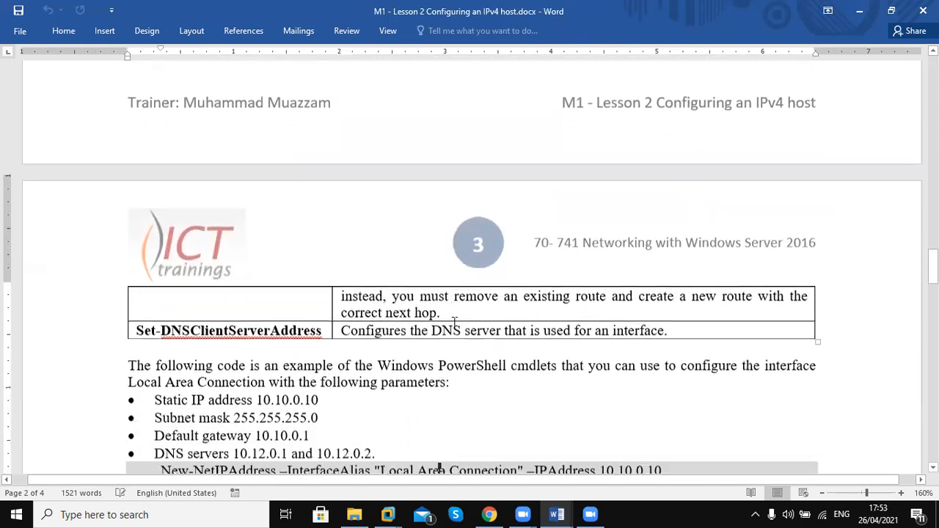
{"action": "key", "text": "Down"}
{"action": "key", "text": "Down"}
{"action": "key", "text": "Down"}
{"action": "key", "text": "Down"}
{"action": "key", "text": "Down"}
{"action": "key", "text": "Down"}
{"action": "key", "text": "Down"}
{"action": "key", "text": "Down"}
{"action": "key", "text": "Down"}
{"action": "key", "text": "Down"}
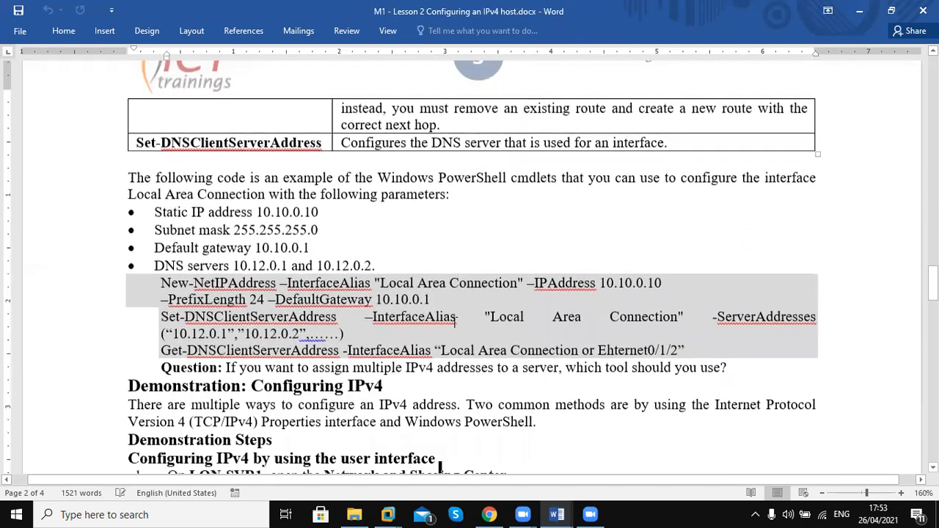
{"action": "key", "text": "Down"}
{"action": "key", "text": "Down"}
{"action": "key", "text": "Down"}
{"action": "key", "text": "Down"}
{"action": "key", "text": "Down"}
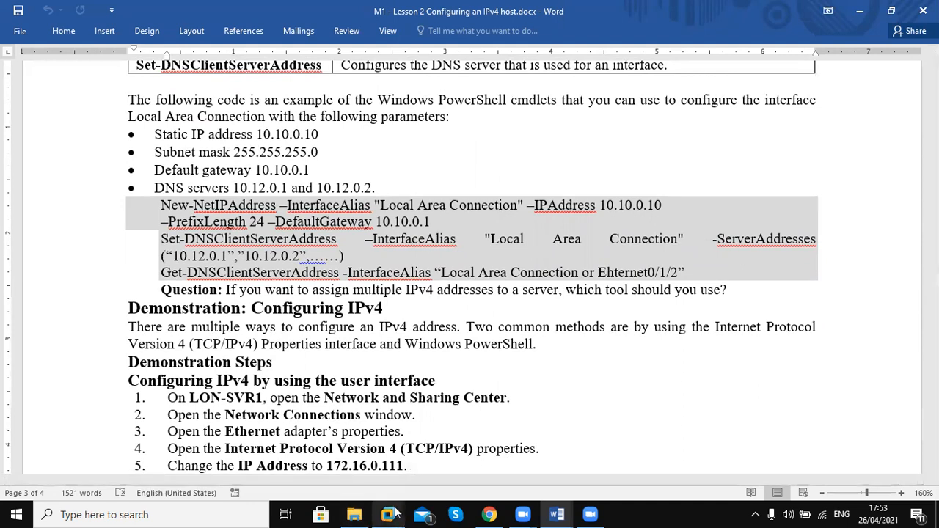
Step: Switch to the DC200- 172.16.200.200 virtual machine in VMware Workstation
{"action": "mouse_move", "coordinate": [391, 512]}
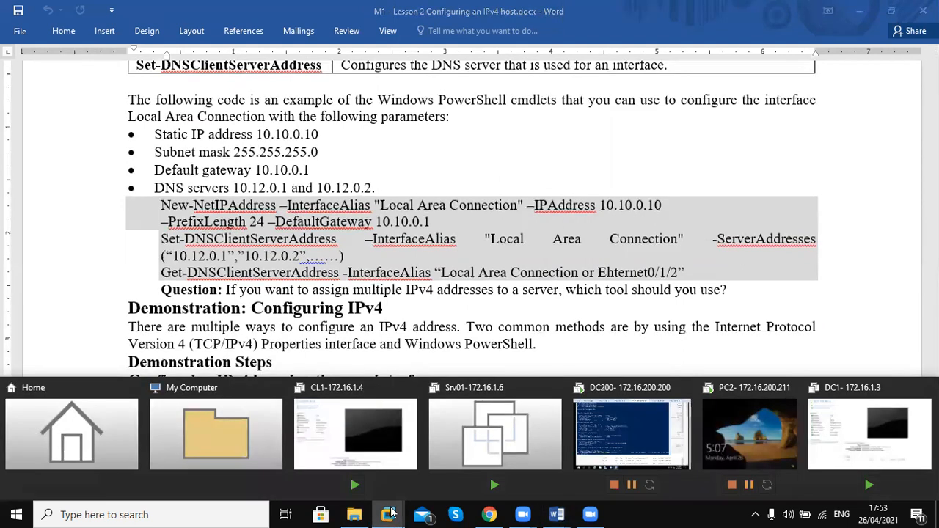
{"action": "left_click", "coordinate": [648, 421]}
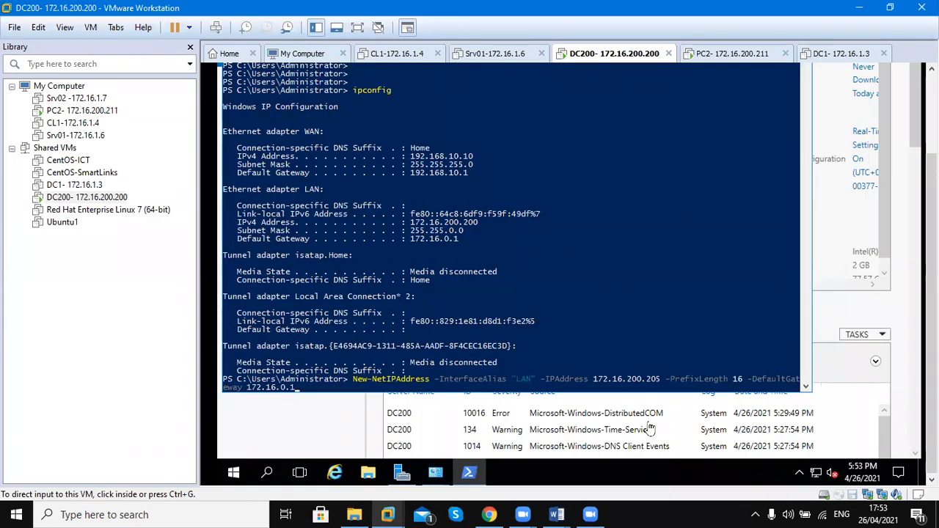
{"action": "left_click", "coordinate": [352, 423]}
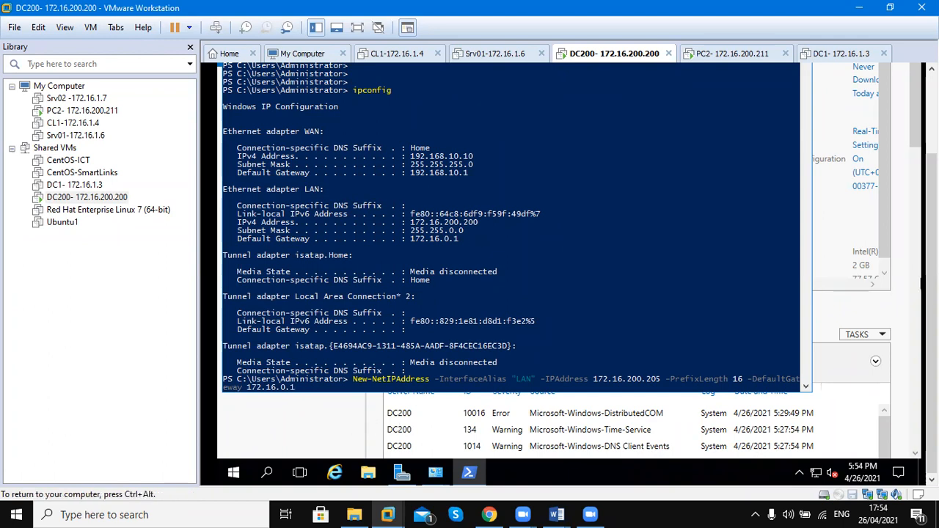
{"action": "key", "text": "ctrl+alt"}
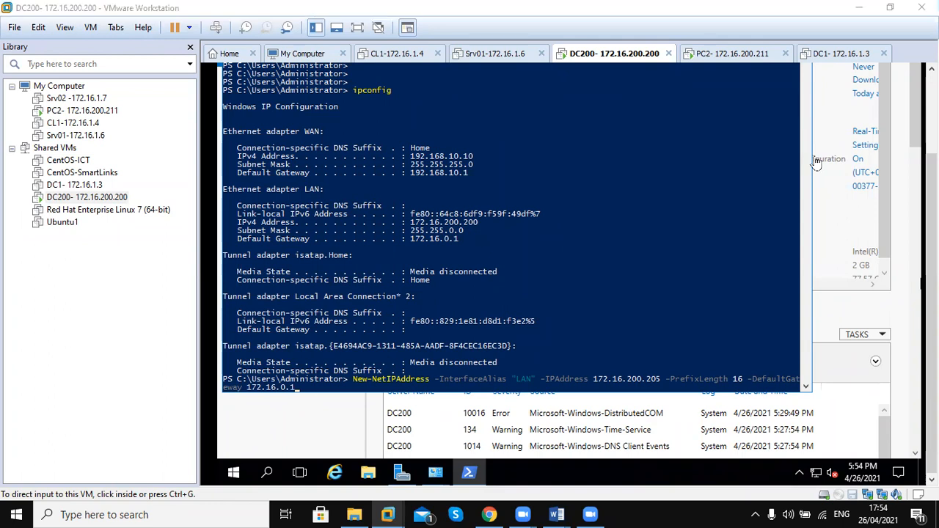
Step: Close the administrator Windows PowerShell window on the DC200 server
{"action": "left_click", "coordinate": [817, 163]}
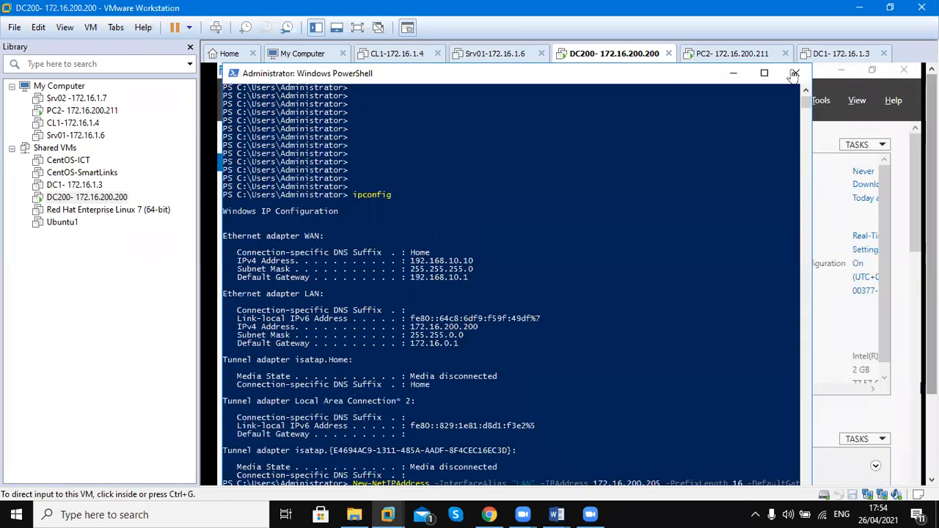
{"action": "left_click", "coordinate": [700, 145]}
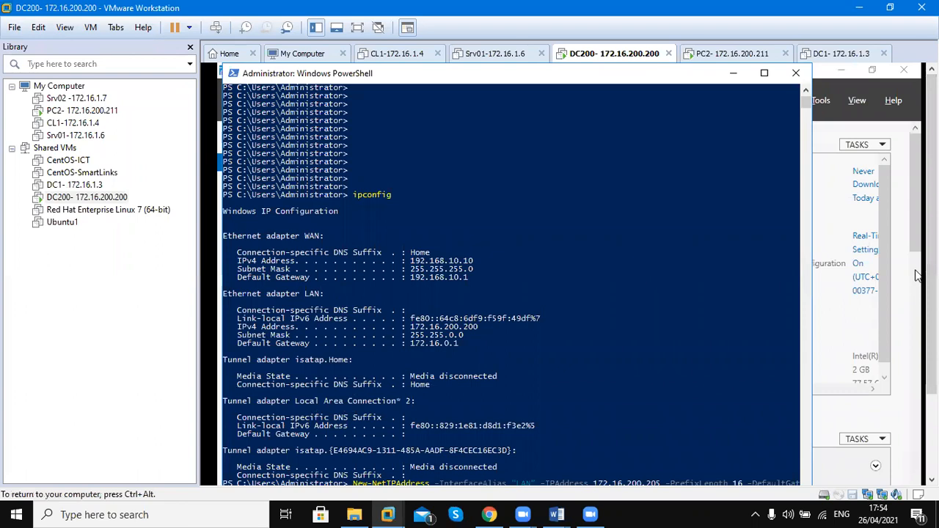
{"action": "key", "text": "ctrl+alt"}
{"action": "left_click", "coordinate": [889, 279]}
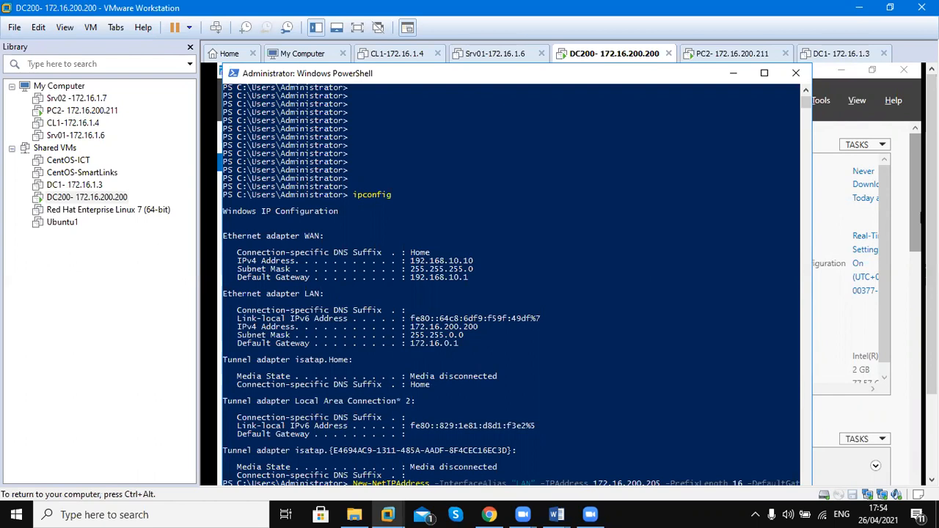
{"action": "key", "text": "ctrl+alt"}
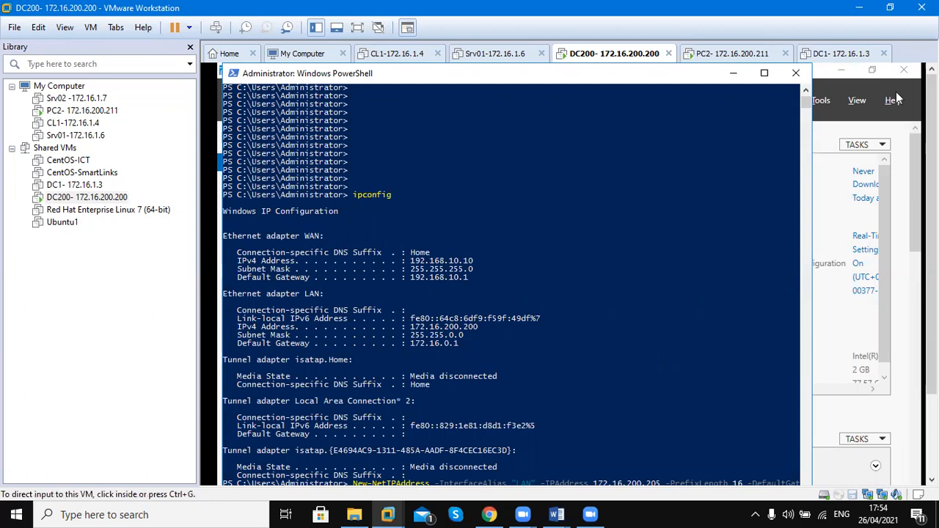
{"action": "left_click", "coordinate": [842, 101]}
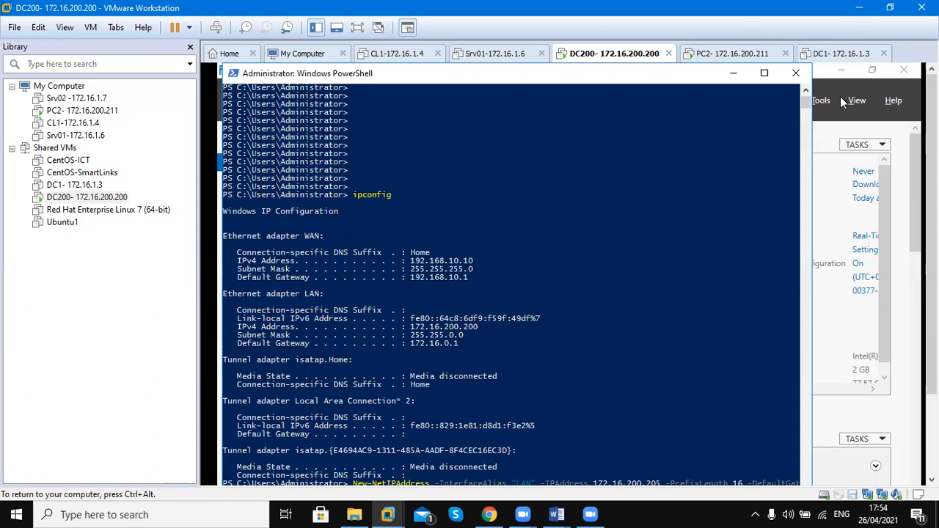
{"action": "left_click", "coordinate": [797, 74]}
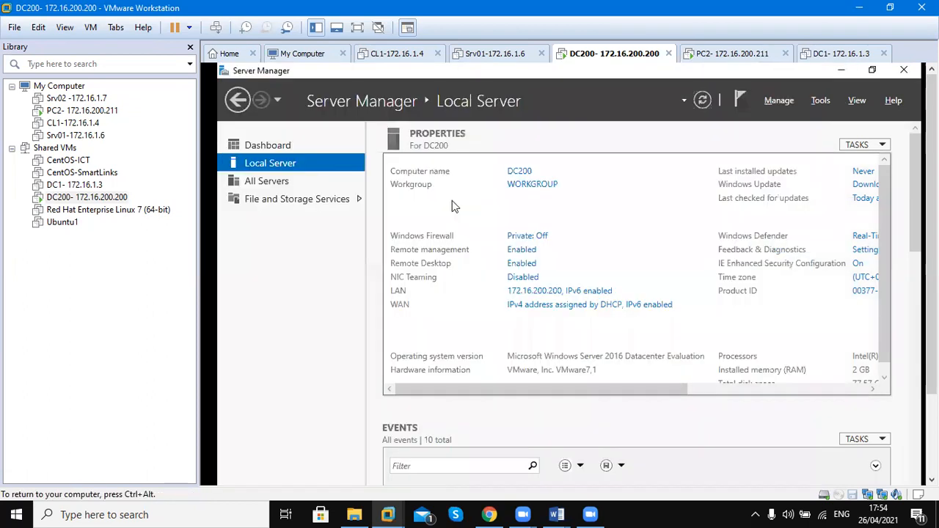
{"action": "key", "text": "ctrl+alt"}
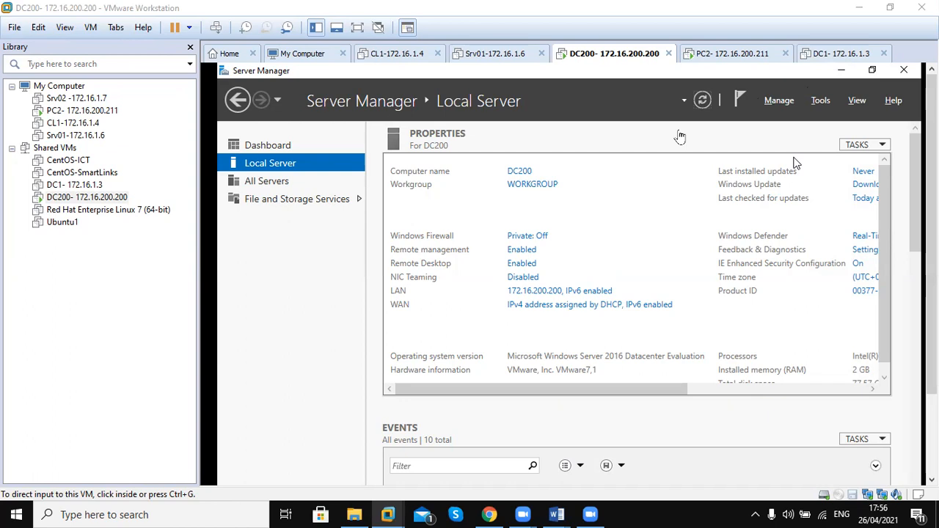
{"action": "left_click", "coordinate": [778, 100]}
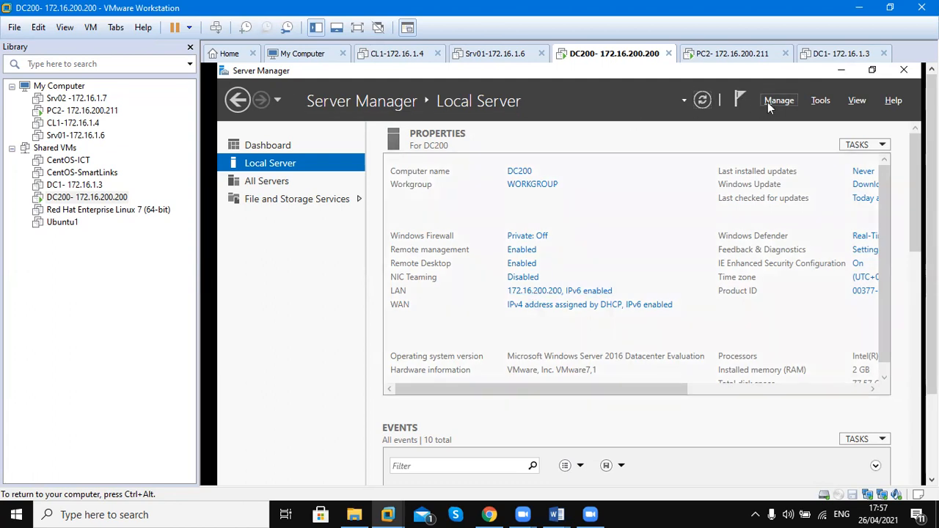
Step: Check the LAN adapter's TCP/IPv4 address and DNS settings, leave them unchanged, and return to the Local Server page
{"action": "left_click", "coordinate": [550, 291]}
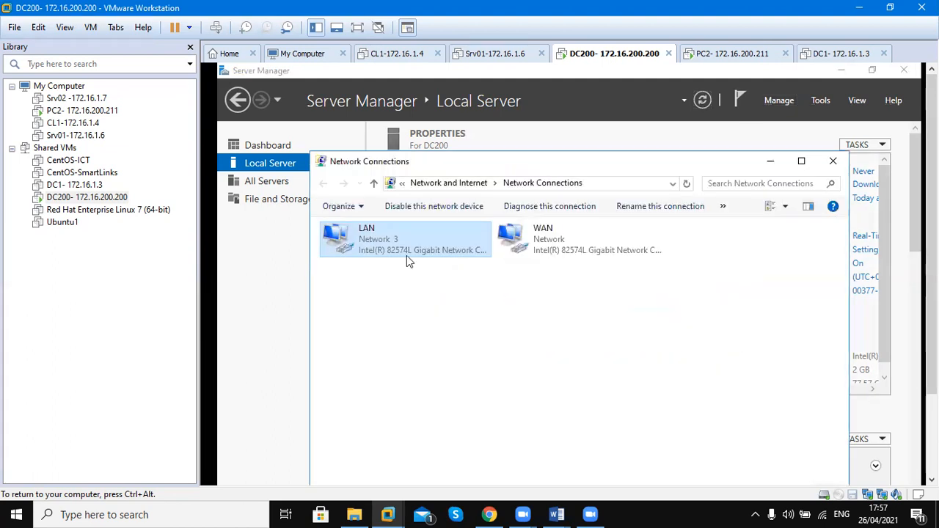
{"action": "double_click", "coordinate": [406, 255]}
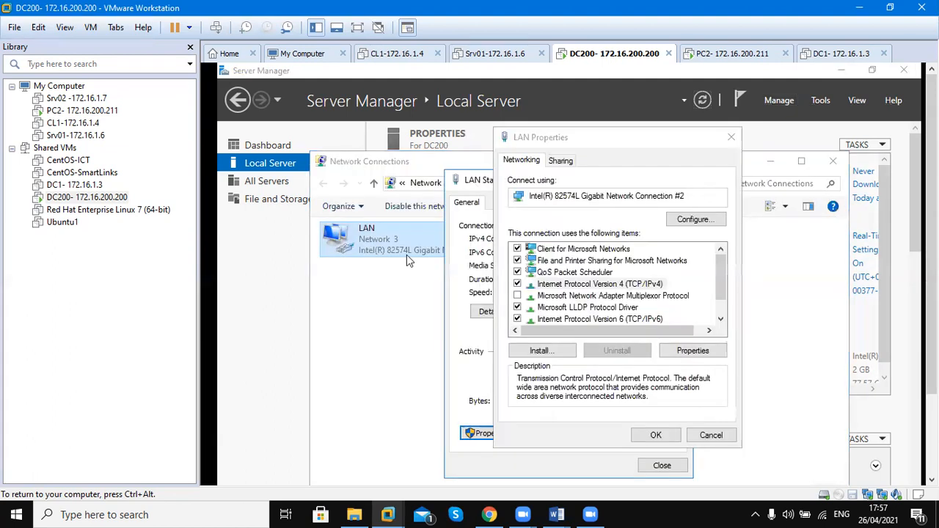
{"action": "double_click", "coordinate": [641, 286]}
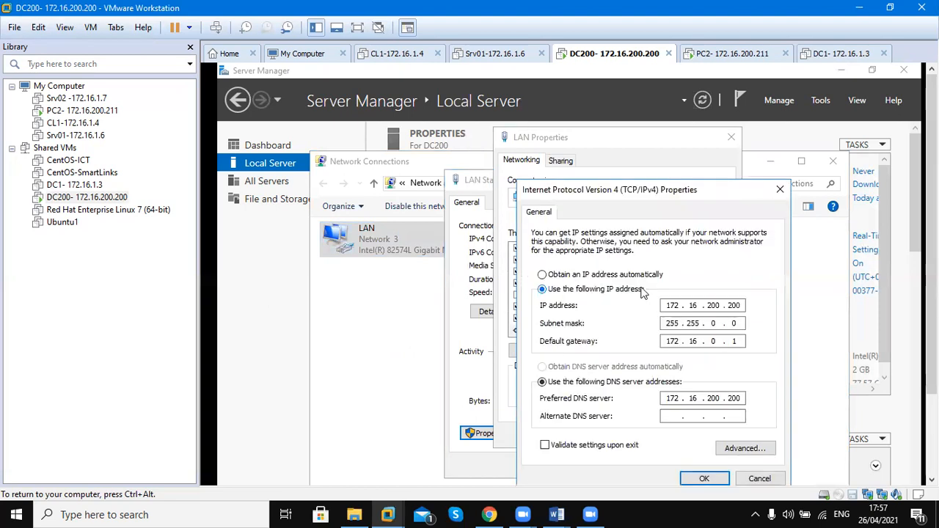
{"action": "left_click", "coordinate": [757, 479]}
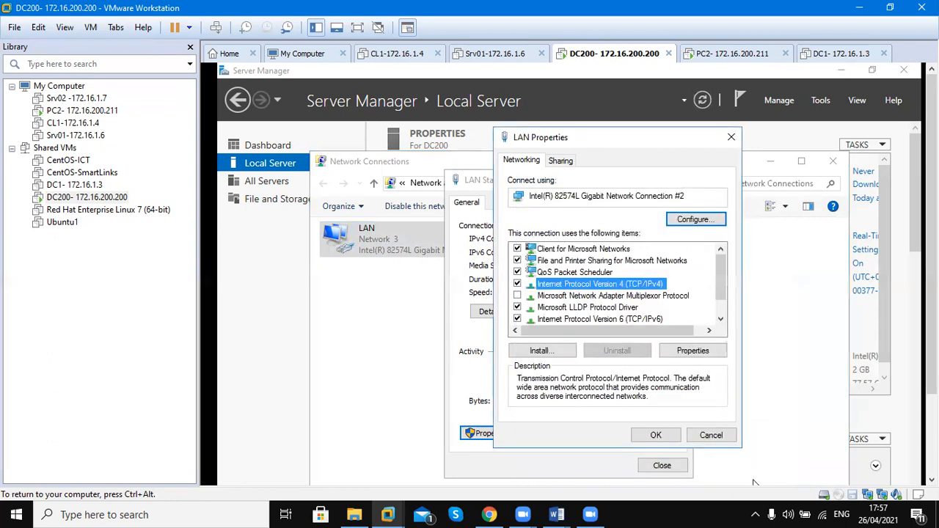
{"action": "left_click", "coordinate": [707, 436]}
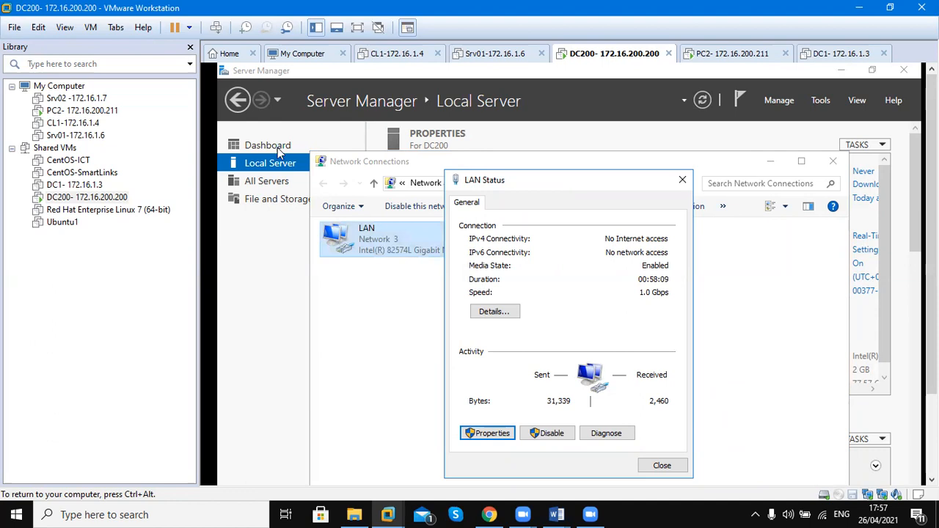
{"action": "left_click", "coordinate": [257, 169]}
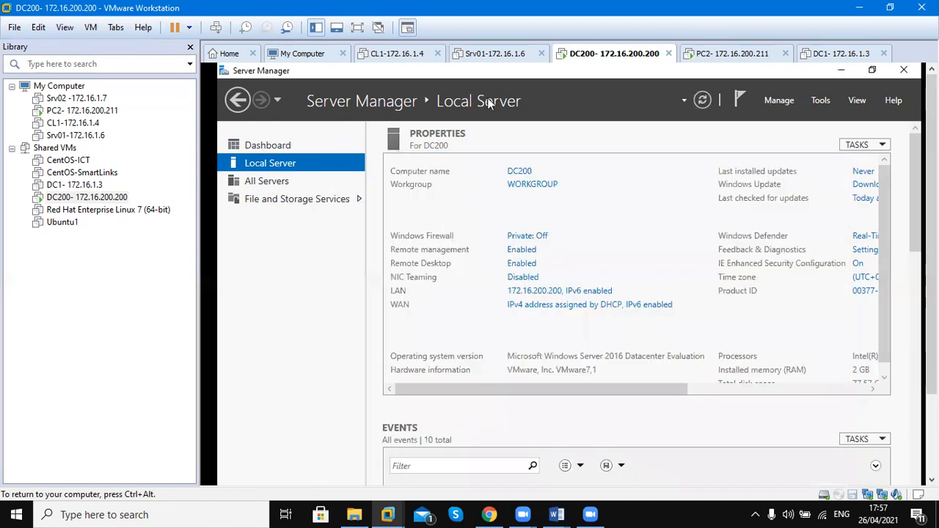
Step: Start the Add Roles and Features Wizard from the Server Manager dashboard and continue past its introductory page
{"action": "left_click", "coordinate": [256, 146]}
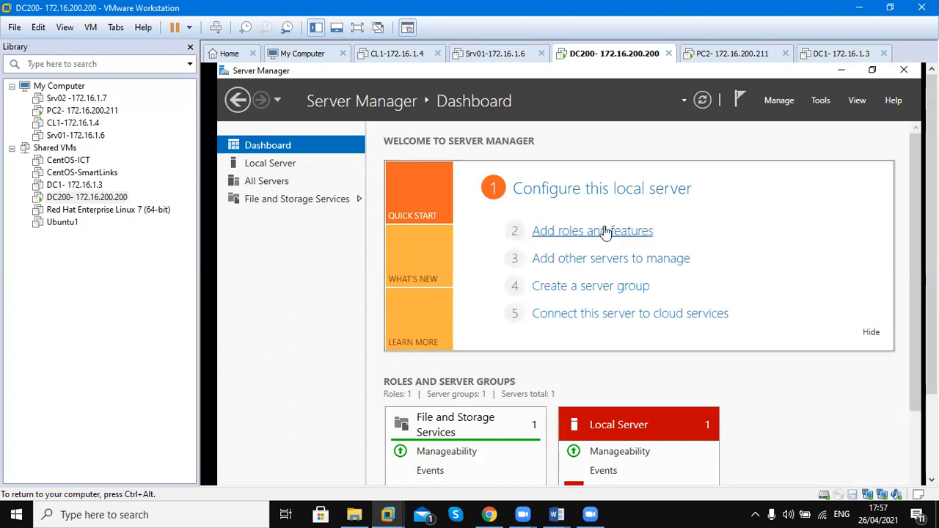
{"action": "left_click", "coordinate": [776, 100]}
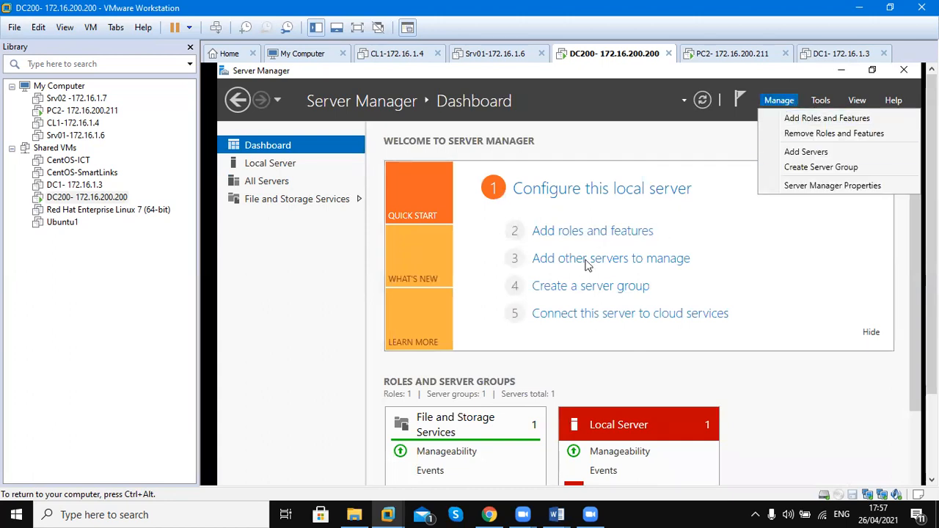
{"action": "left_click", "coordinate": [578, 233]}
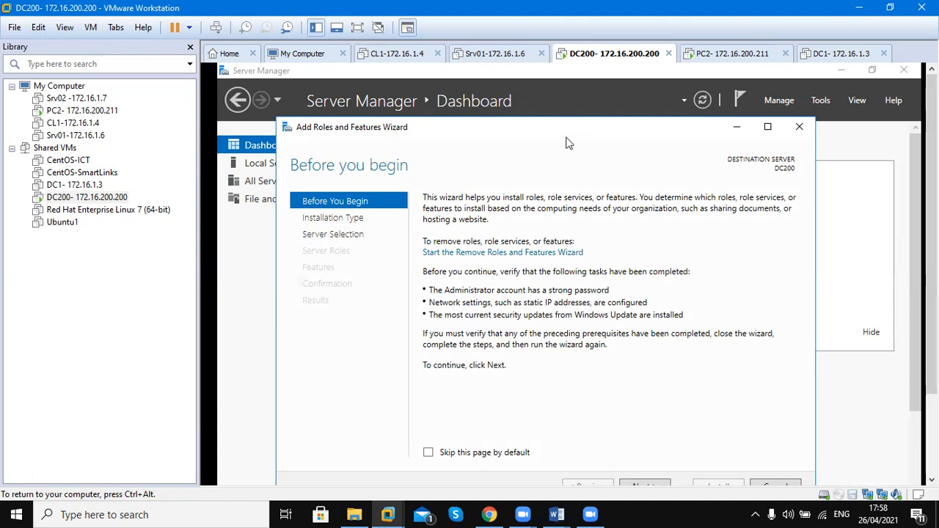
{"action": "left_click_drag", "start_coordinate": [567, 130], "coordinate": [563, 96]}
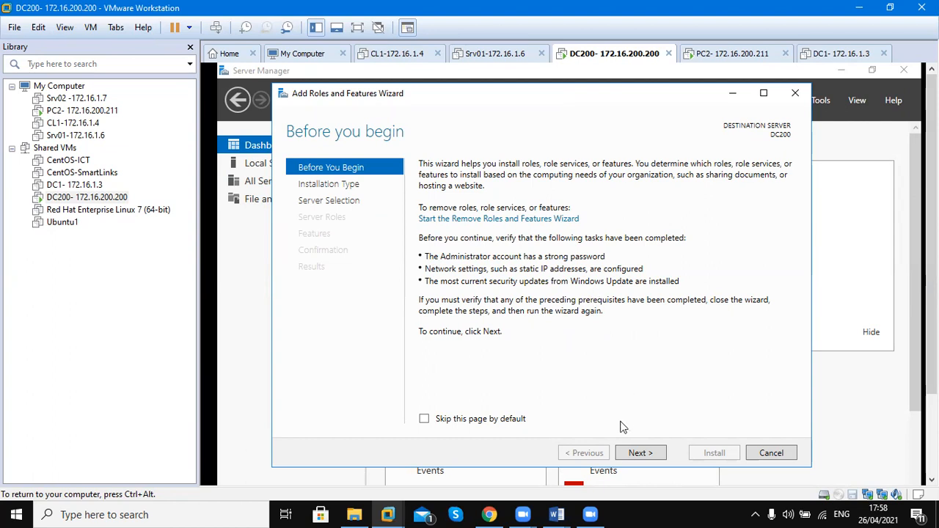
{"action": "left_click", "coordinate": [628, 454]}
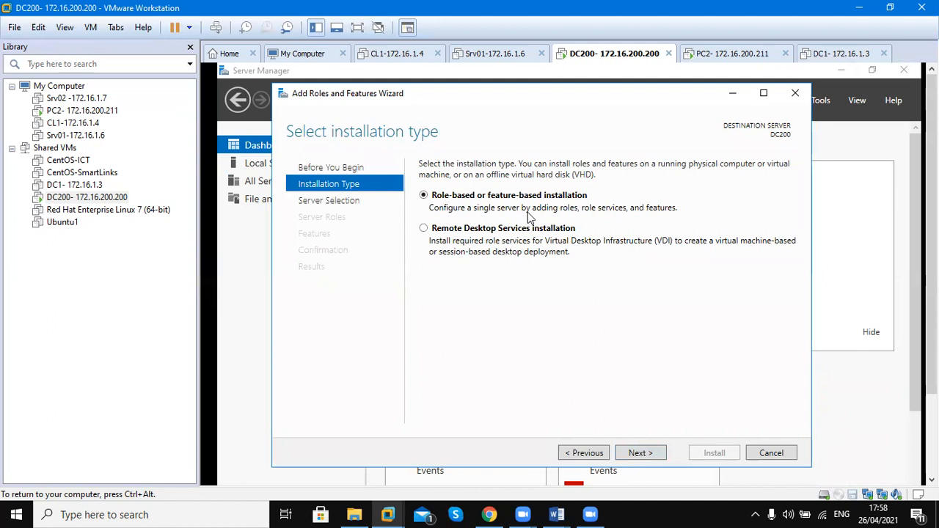
Step: Compare the two installation types and proceed with Role-based or feature-based installation
{"action": "left_click", "coordinate": [510, 229]}
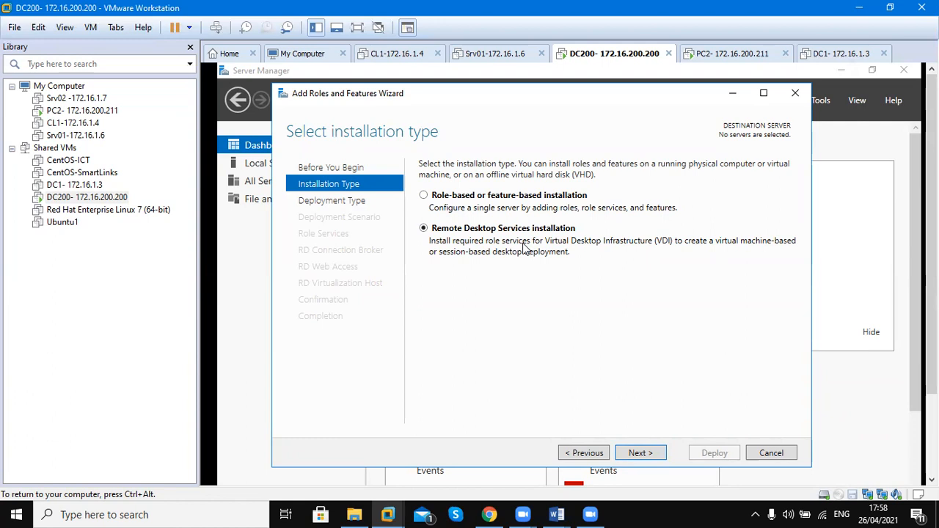
{"action": "left_click", "coordinate": [504, 200]}
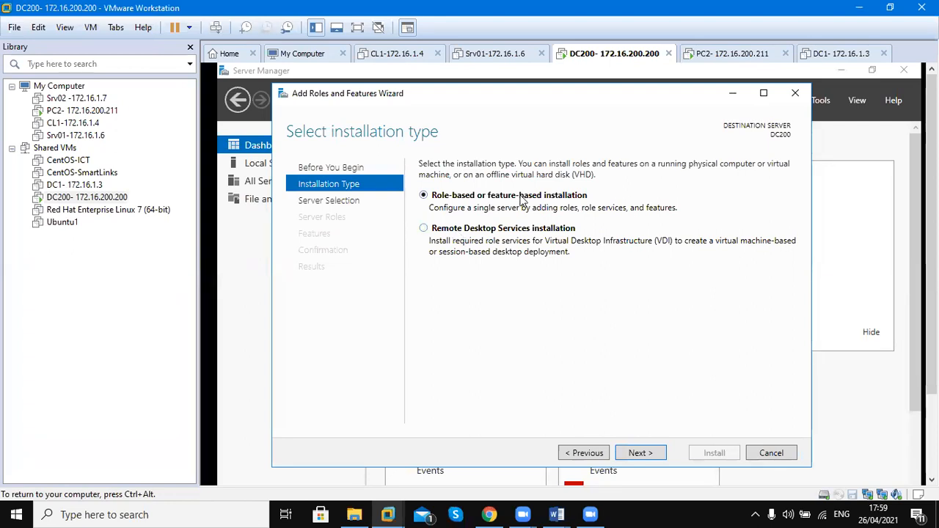
{"action": "left_click", "coordinate": [639, 453]}
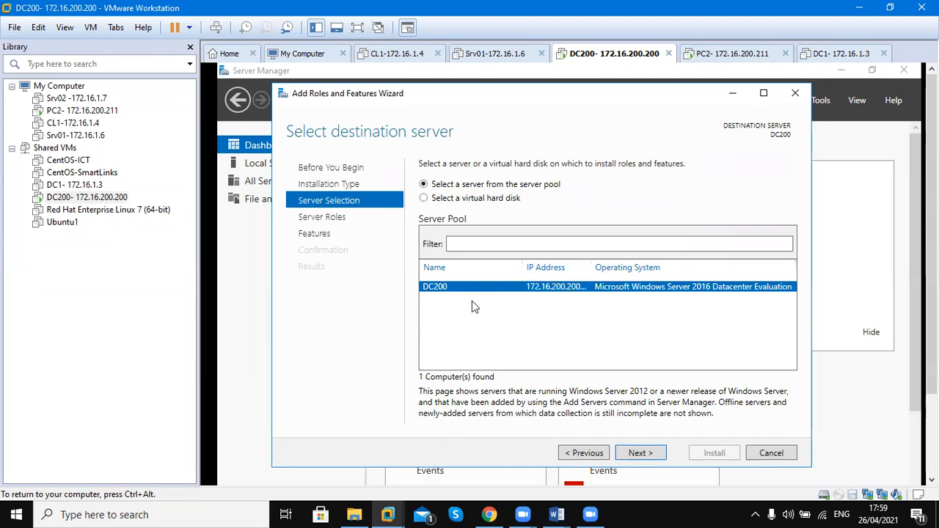
Step: View the virtual hard disk option, then proceed with DC200 from the server pool as the destination server
{"action": "left_click", "coordinate": [496, 202]}
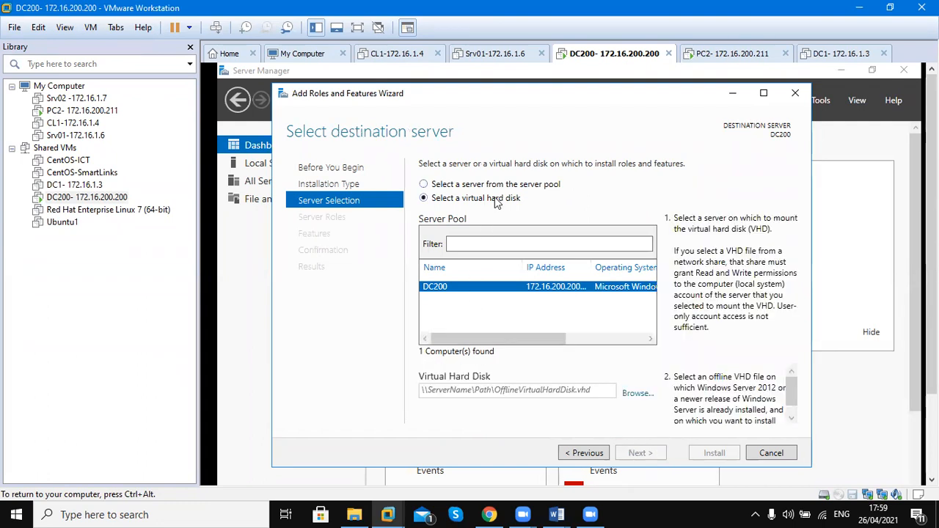
{"action": "left_click", "coordinate": [499, 187]}
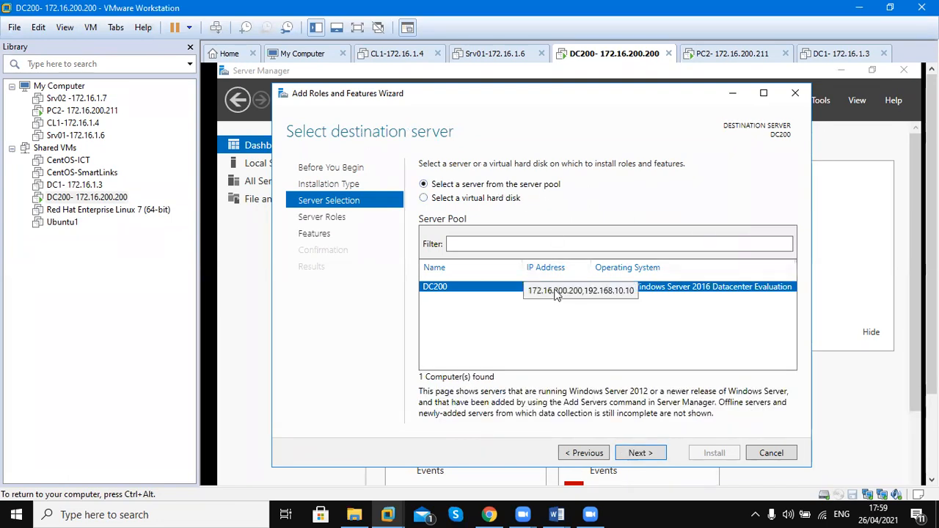
{"action": "left_click", "coordinate": [632, 455]}
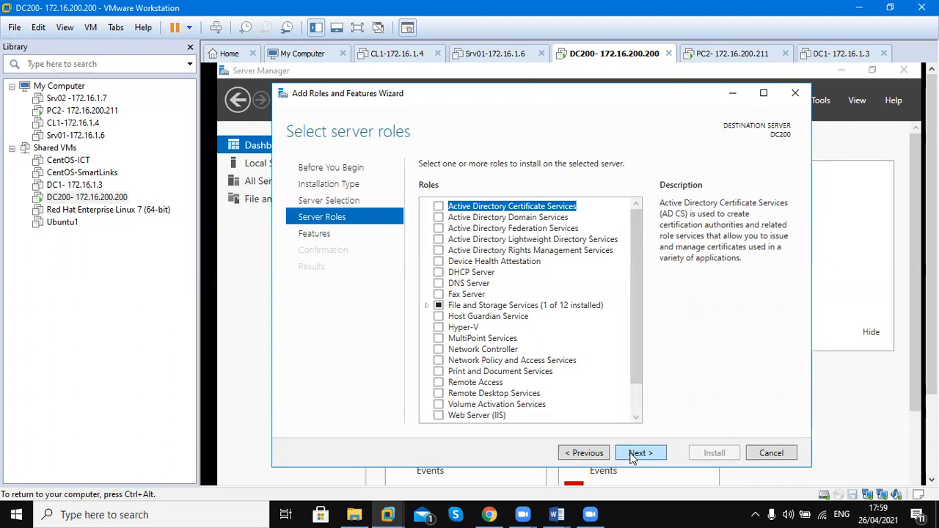
Step: Select the Active Directory Domain Services role with its required features and management tools, and continue to the features page
{"action": "left_click", "coordinate": [439, 218]}
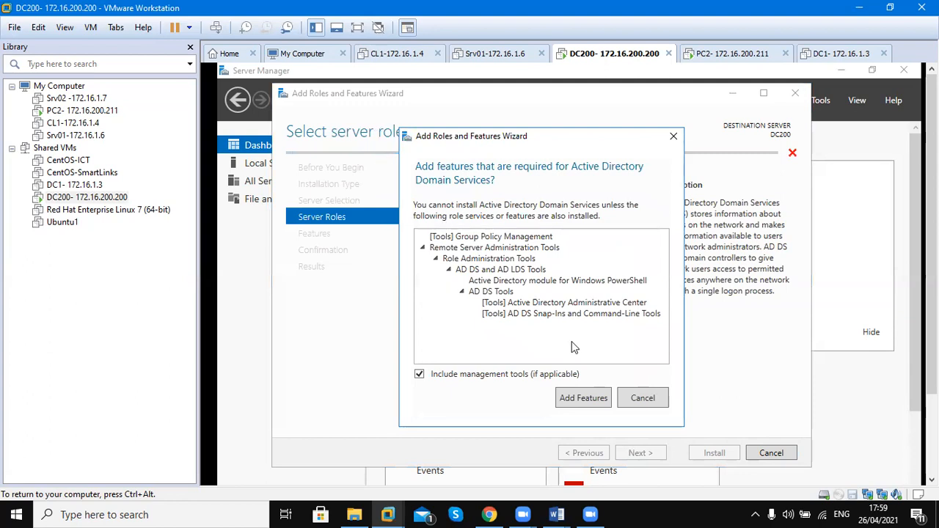
{"action": "left_click", "coordinate": [581, 398]}
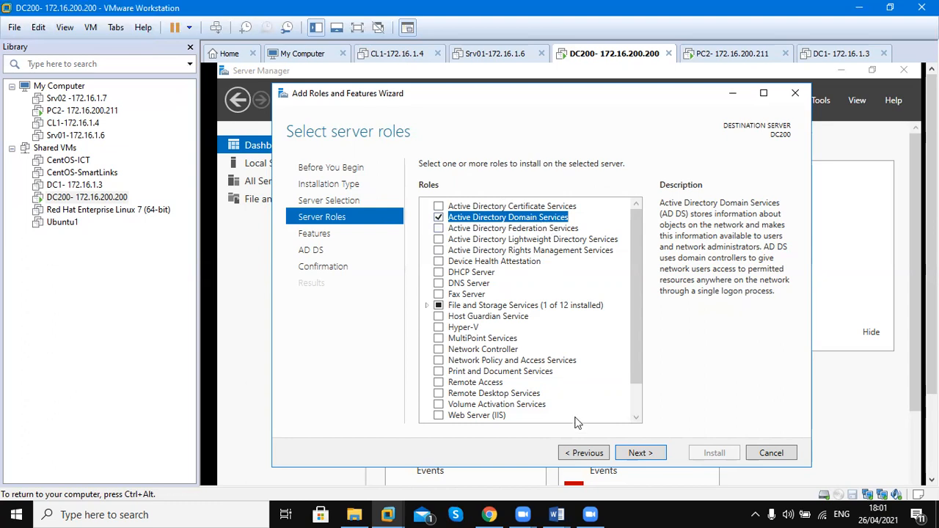
{"action": "left_click", "coordinate": [624, 454]}
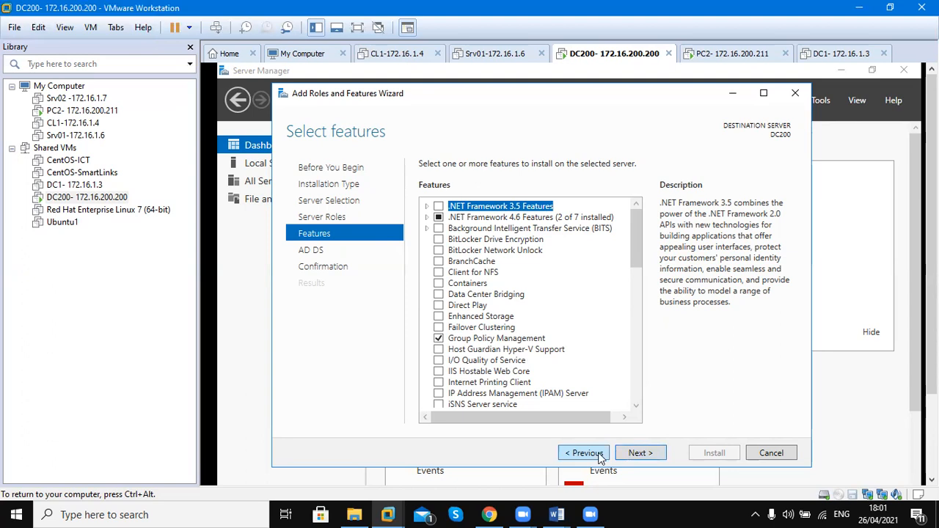
Step: Go back to the server roles and examine the Storage Services entry under File and Storage Services and the remaining roles
{"action": "left_click", "coordinate": [586, 452]}
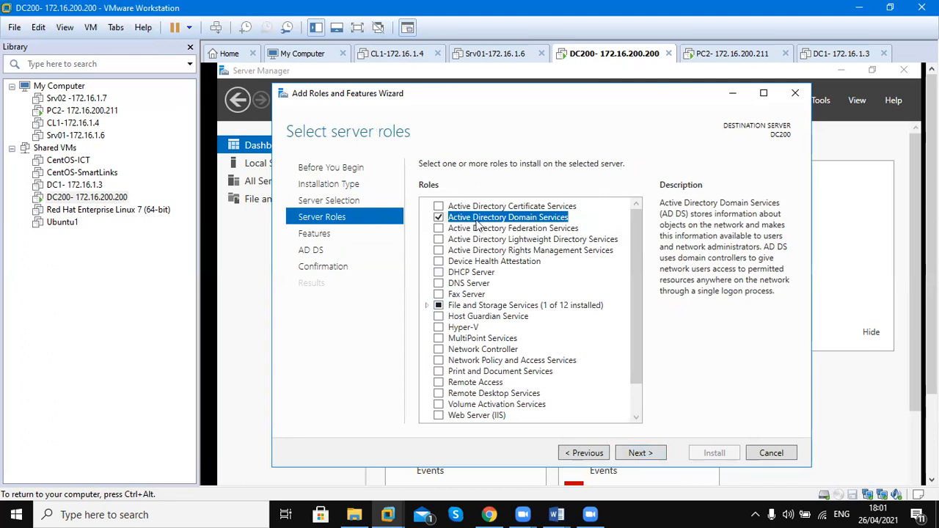
{"action": "left_click", "coordinate": [427, 305]}
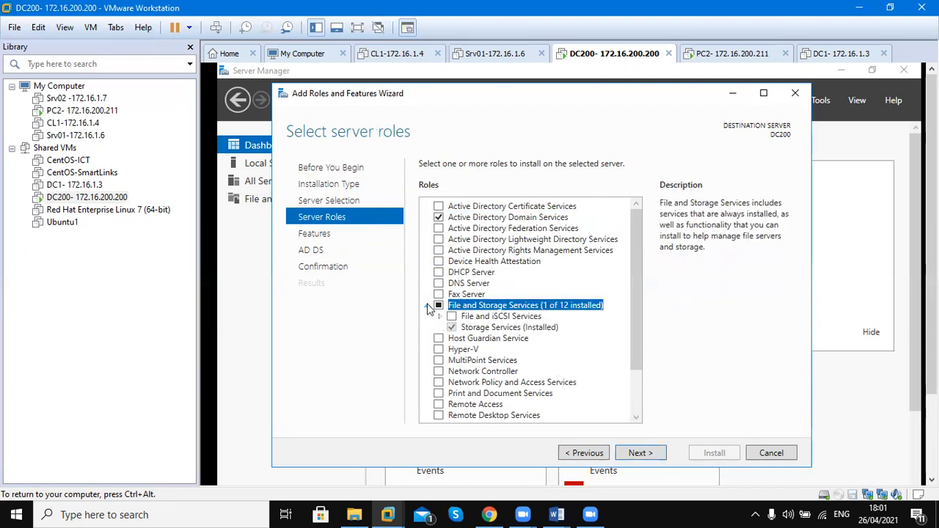
{"action": "left_click", "coordinate": [497, 329]}
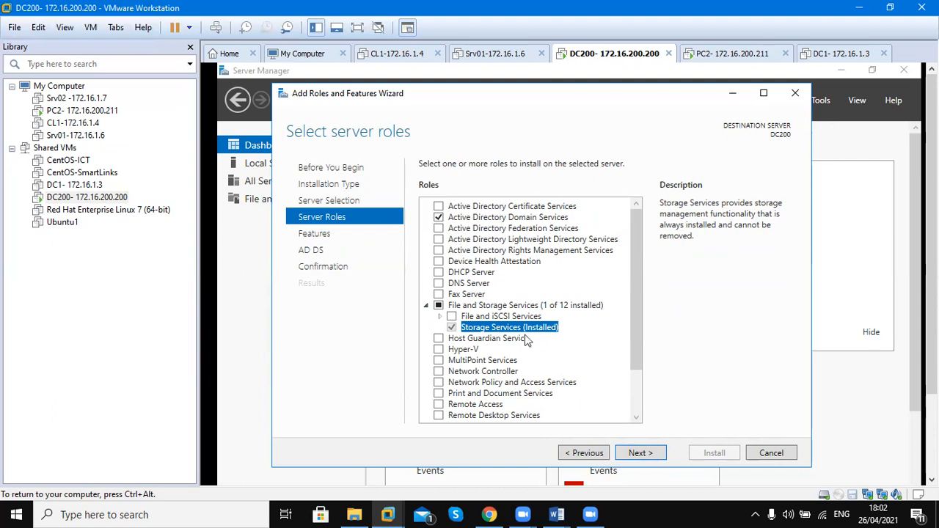
{"action": "left_click", "coordinate": [637, 400]}
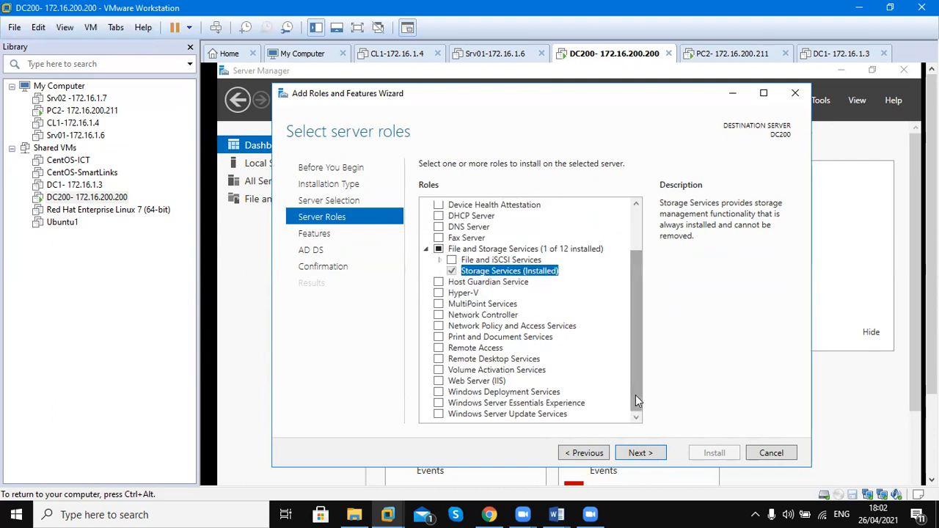
{"action": "left_click_drag", "start_coordinate": [636, 401], "coordinate": [633, 343]}
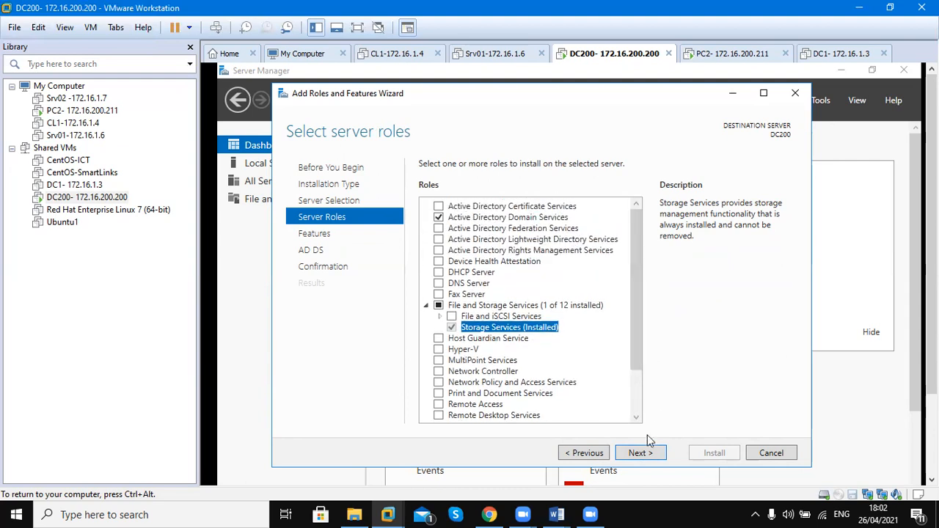
Step: Read the description of the Group Policy Management feature, then return to the Active Directory Domain Services role description
{"action": "left_click", "coordinate": [640, 453]}
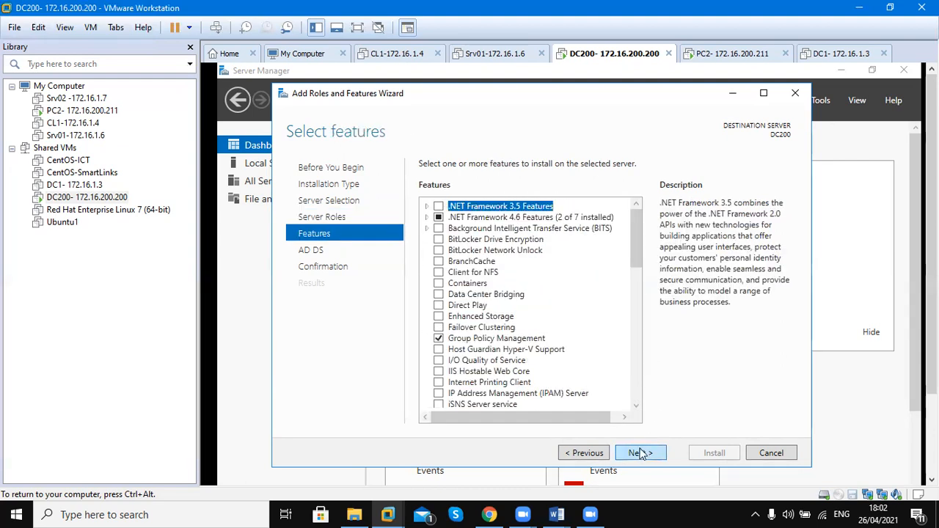
{"action": "left_click", "coordinate": [482, 339]}
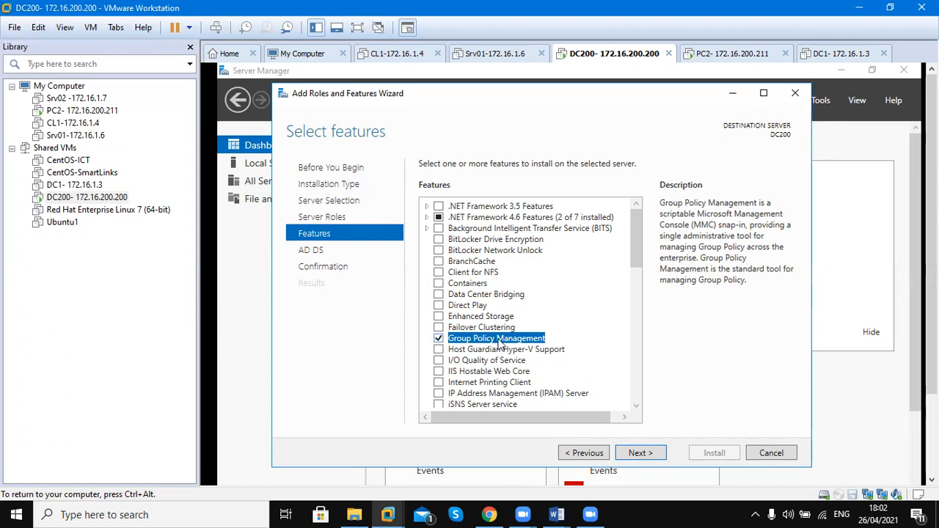
{"action": "left_click", "coordinate": [576, 454]}
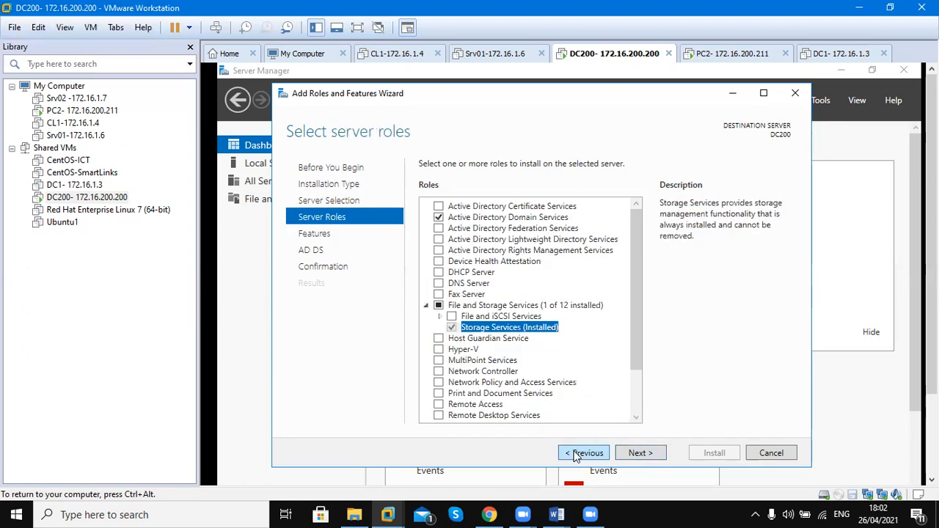
{"action": "left_click", "coordinate": [523, 218]}
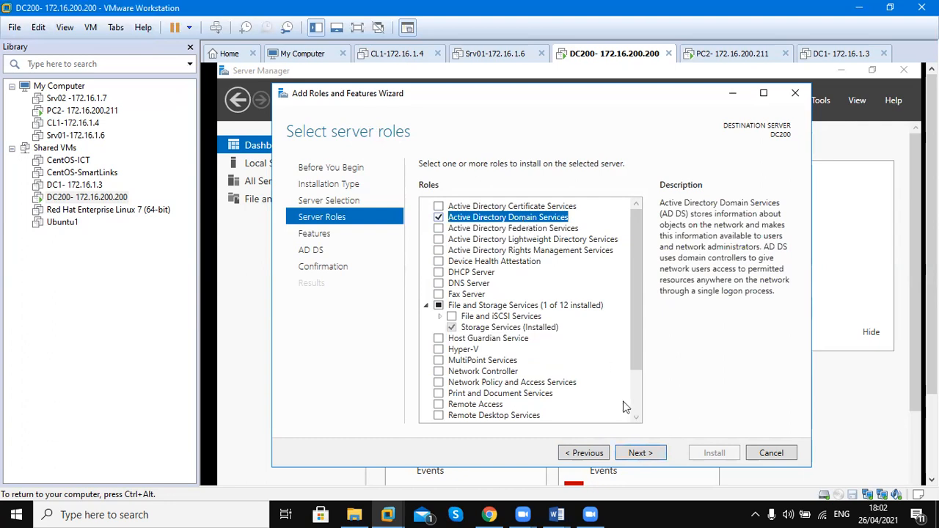
Step: Keep the preselected features and proceed through the AD DS information page to the installation confirmation
{"action": "left_click", "coordinate": [638, 454]}
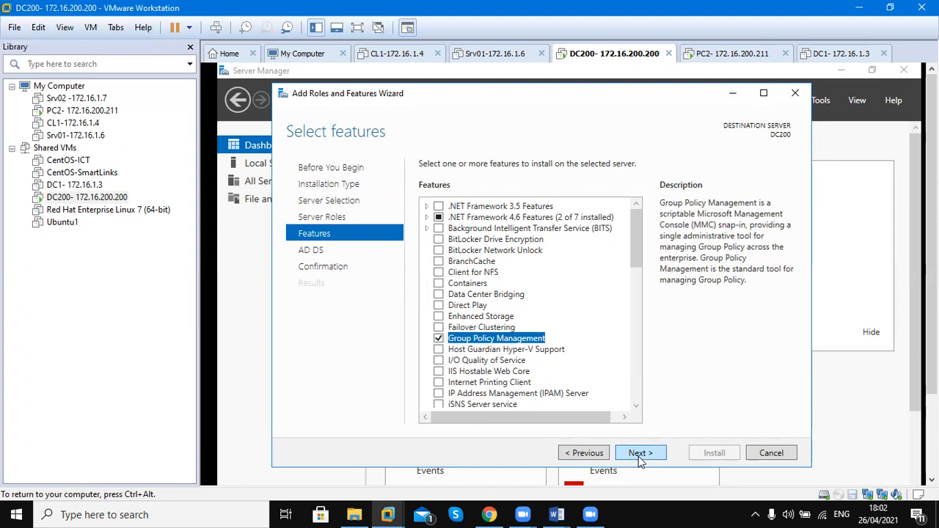
{"action": "left_click", "coordinate": [648, 454]}
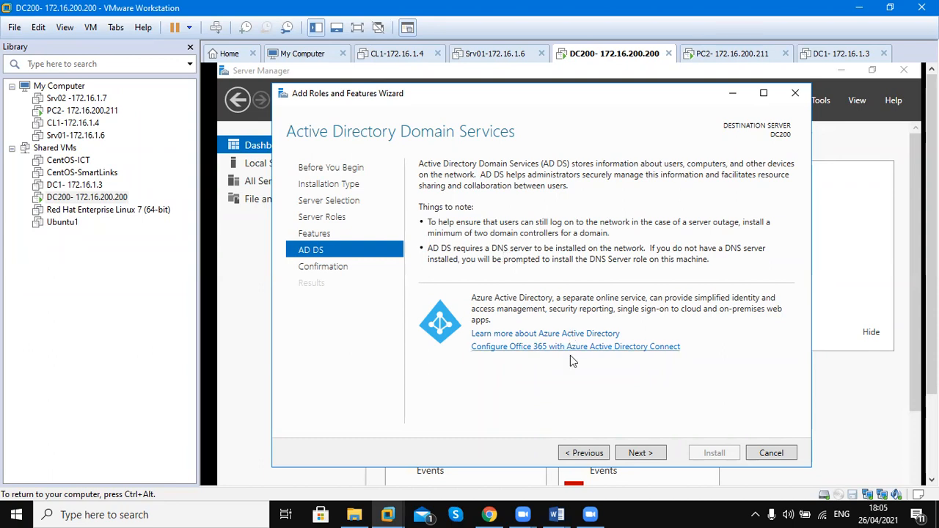
{"action": "left_click", "coordinate": [630, 453]}
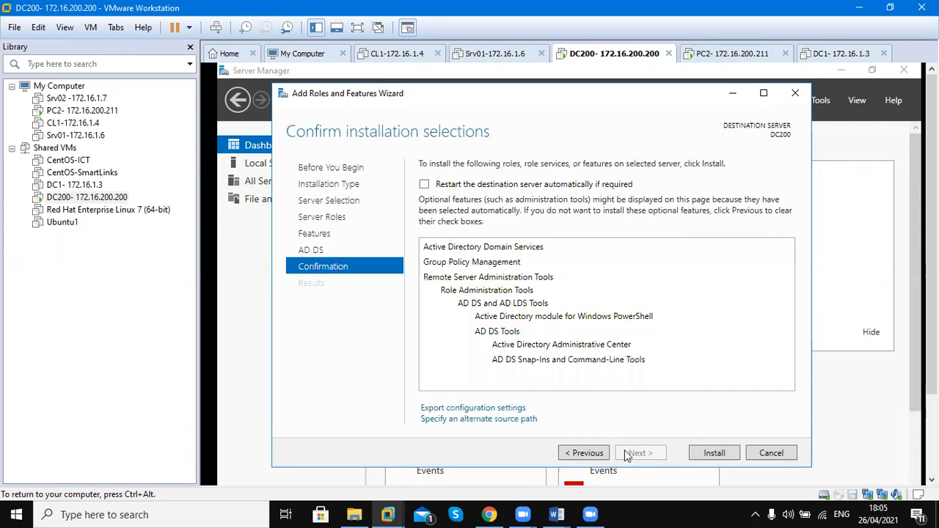
Step: Allow the destination server to restart automatically if required, and start installing the selected role and features
{"action": "left_click", "coordinate": [508, 186]}
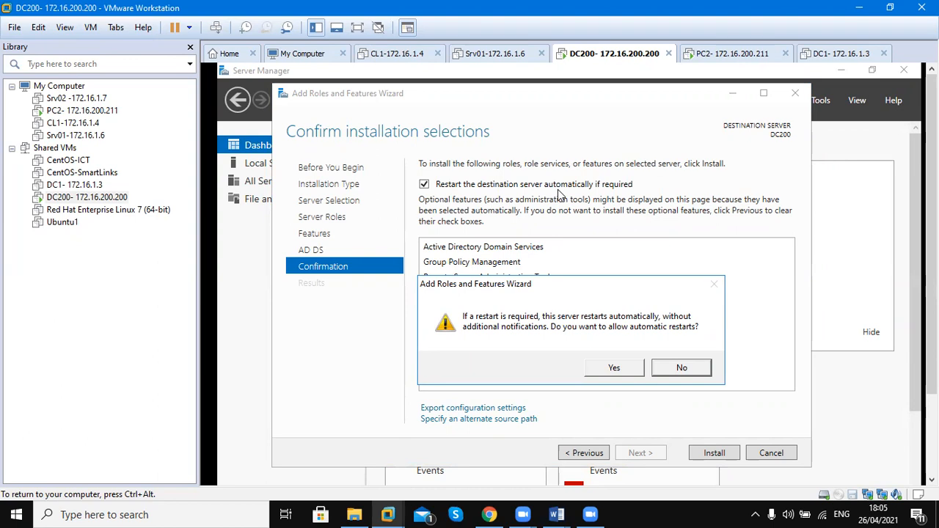
{"action": "left_click", "coordinate": [609, 370]}
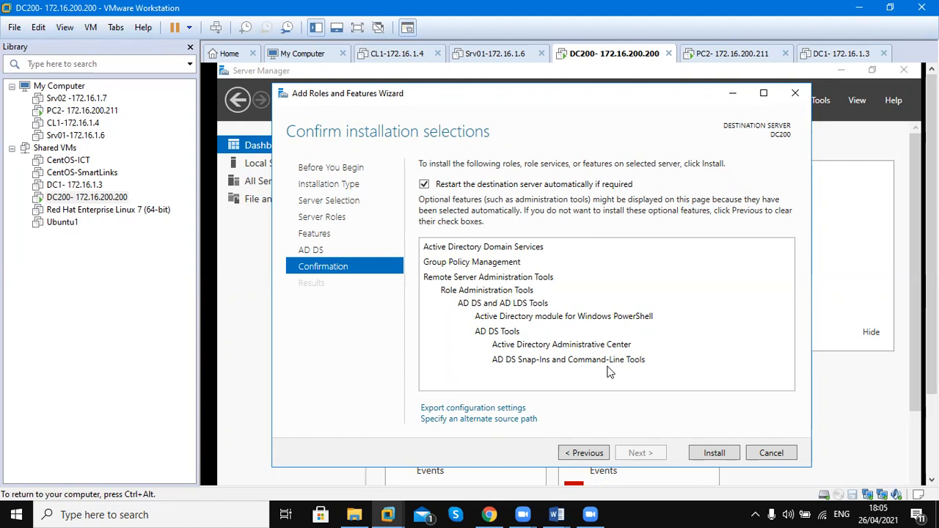
{"action": "left_click", "coordinate": [708, 454]}
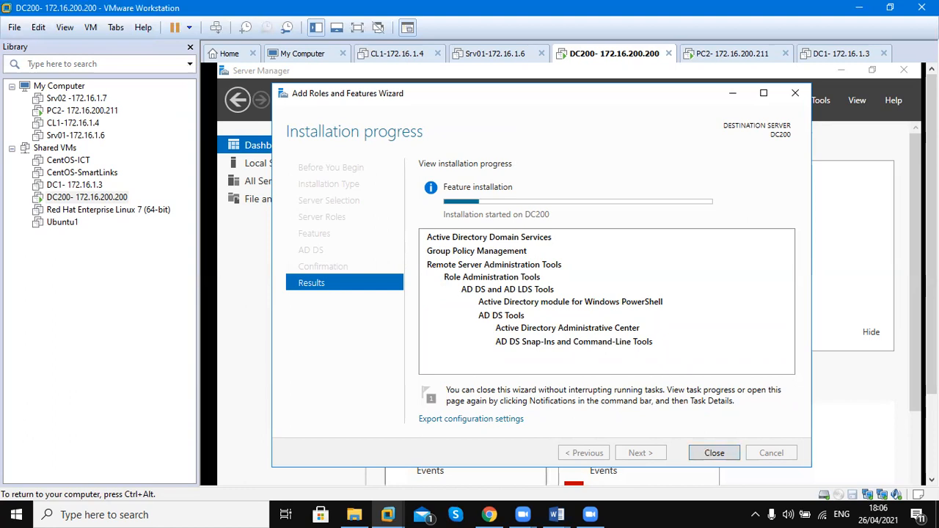
Step: Switch to File Explorer and open "Lec Active directory domain services - Step by Step.pdf" from the 70-742 Lessons folder in MCSE-Lessons
{"action": "left_click", "coordinate": [354, 514]}
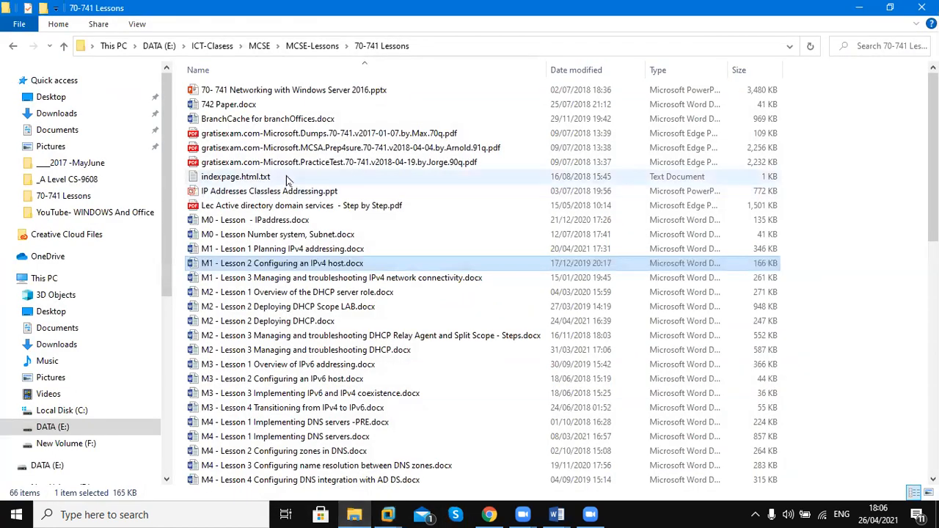
{"action": "left_click", "coordinate": [298, 47]}
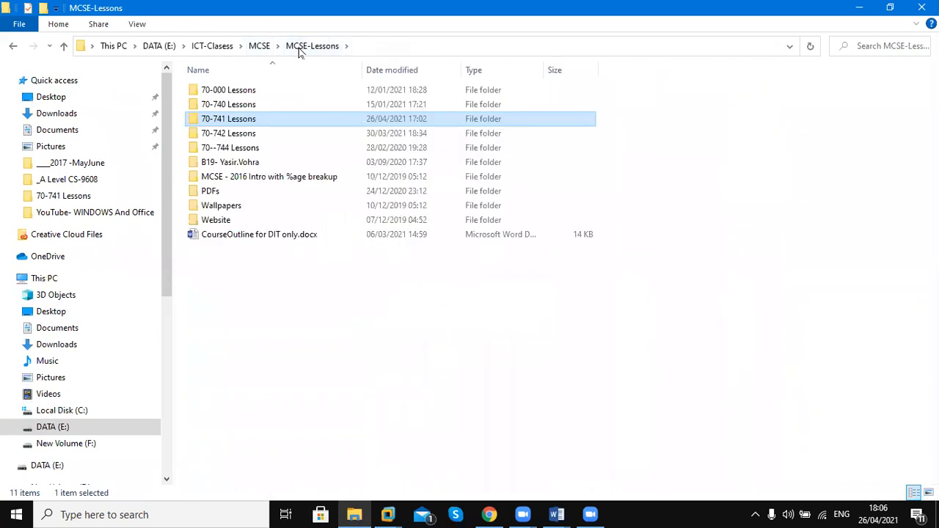
{"action": "double_click", "coordinate": [247, 136]}
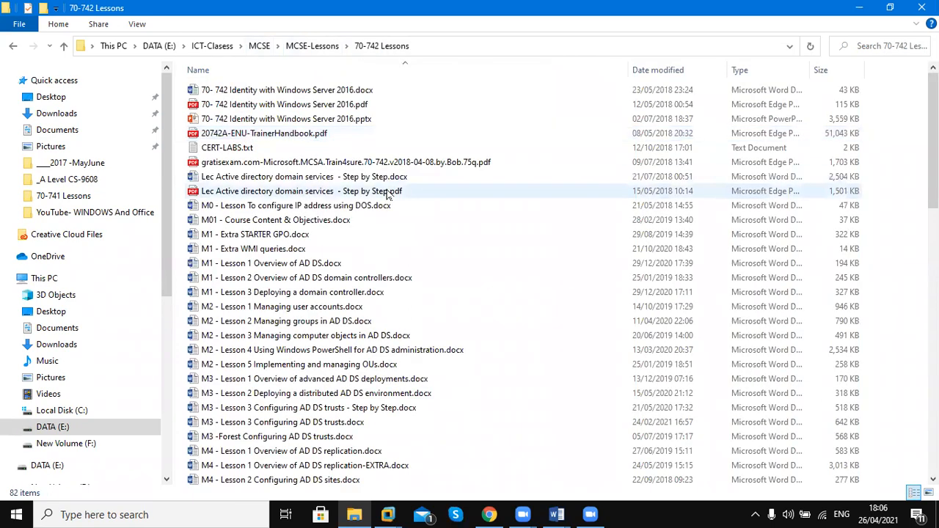
{"action": "double_click", "coordinate": [310, 192]}
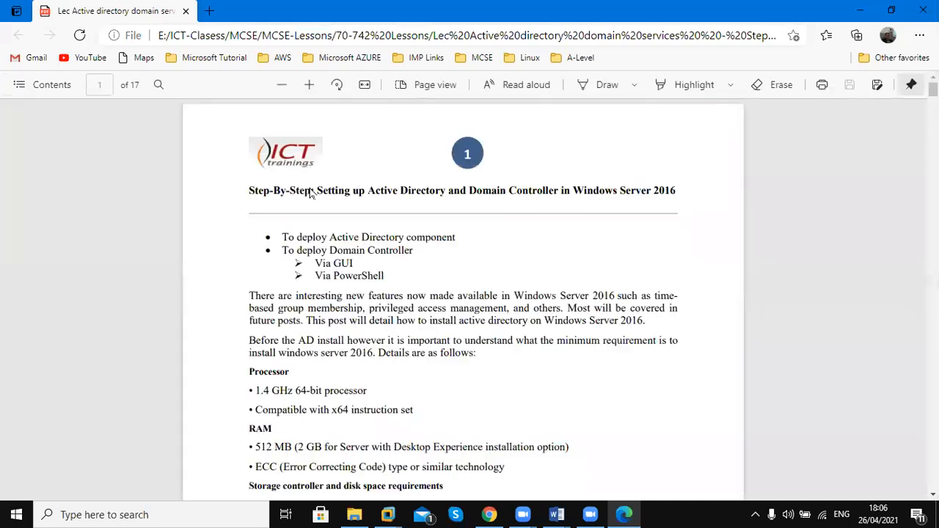
Step: Read the guide's opening pages on hardware requirements, the DNS settings of the network interface and starting Server Manager
{"action": "scroll", "coordinate": [309, 190], "scroll_direction": "down", "scroll_amount": 15}
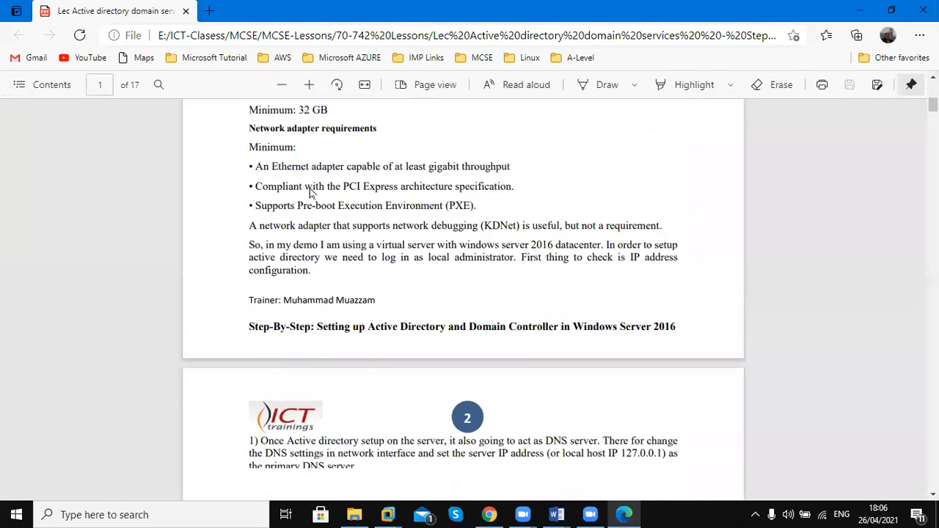
{"action": "scroll", "coordinate": [310, 189], "scroll_direction": "up", "scroll_amount": 5}
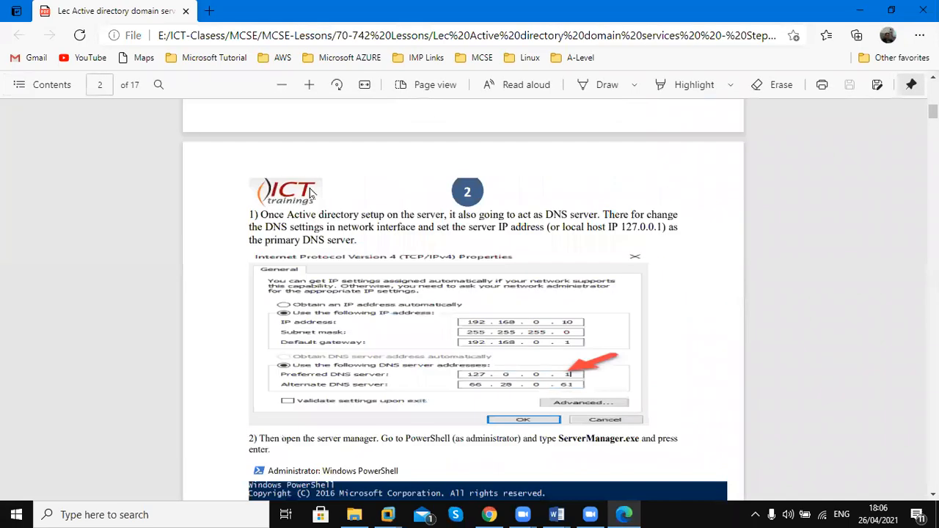
{"action": "scroll", "coordinate": [309, 193], "scroll_direction": "down", "scroll_amount": 3}
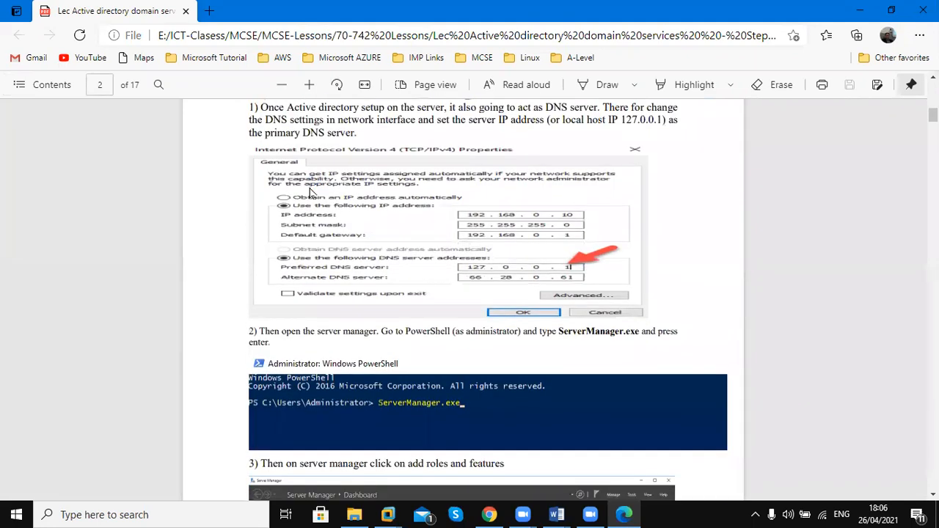
{"action": "scroll", "coordinate": [310, 192], "scroll_direction": "down", "scroll_amount": 6}
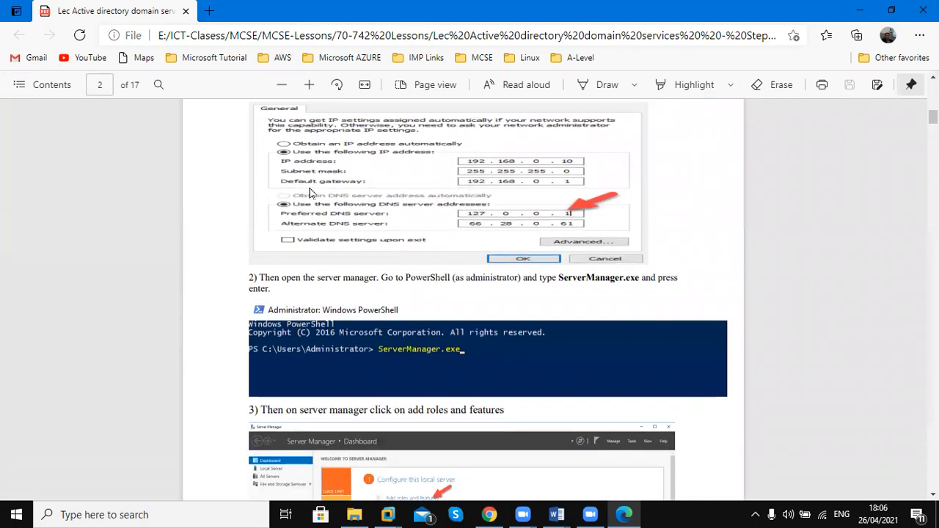
{"action": "scroll", "coordinate": [310, 190], "scroll_direction": "down", "scroll_amount": 3}
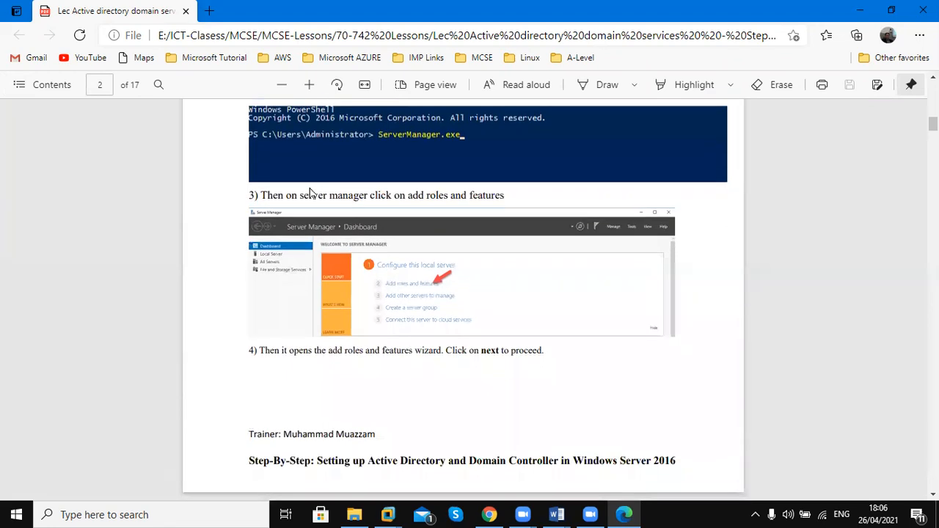
{"action": "scroll", "coordinate": [309, 191], "scroll_direction": "up", "scroll_amount": 5}
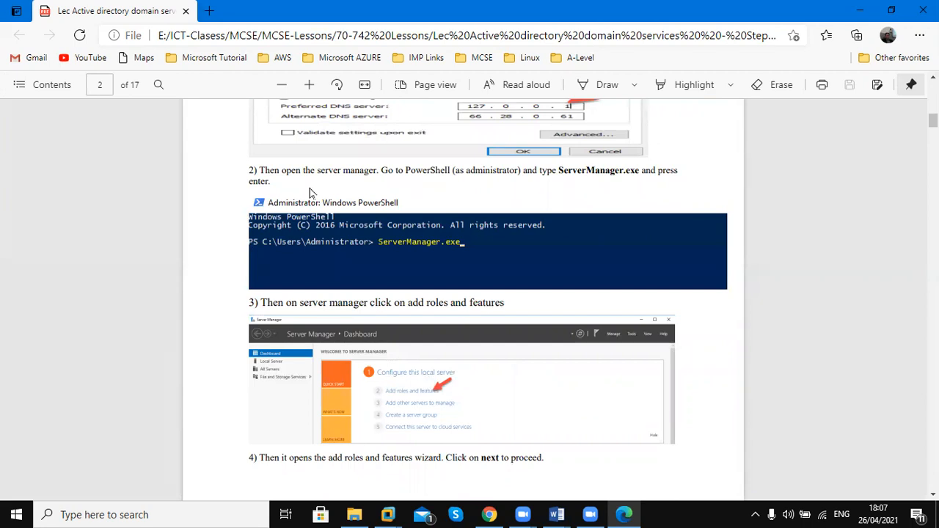
{"action": "scroll", "coordinate": [309, 188], "scroll_direction": "down", "scroll_amount": 6}
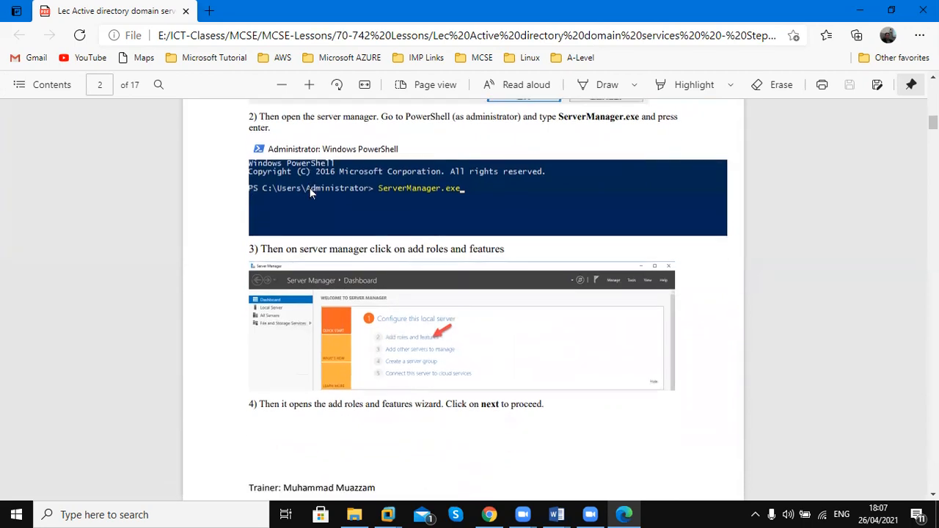
{"action": "scroll", "coordinate": [309, 189], "scroll_direction": "down", "scroll_amount": 6}
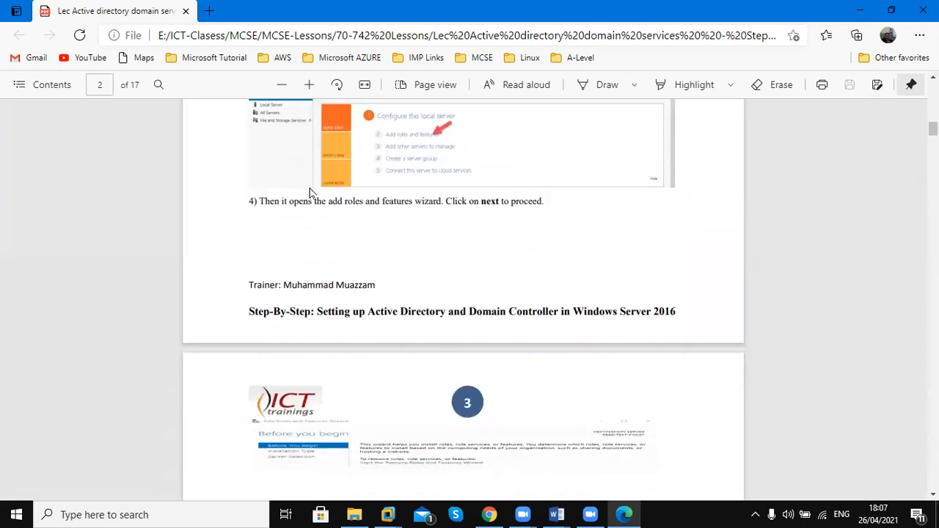
Step: Review the guide's role installation walkthrough on pages 3 to 6, up to promoting the server to a domain controller
{"action": "scroll", "coordinate": [310, 193], "scroll_direction": "down", "scroll_amount": 3}
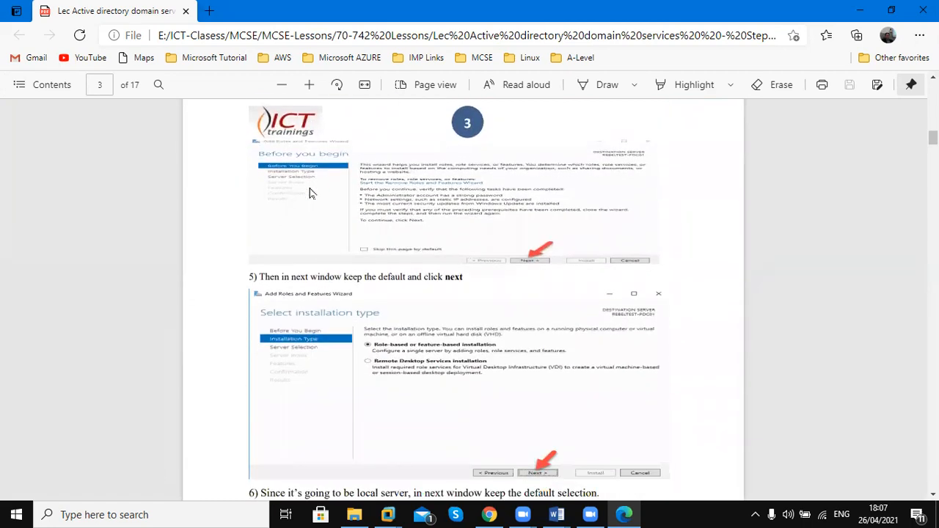
{"action": "scroll", "coordinate": [310, 188], "scroll_direction": "down", "scroll_amount": 7}
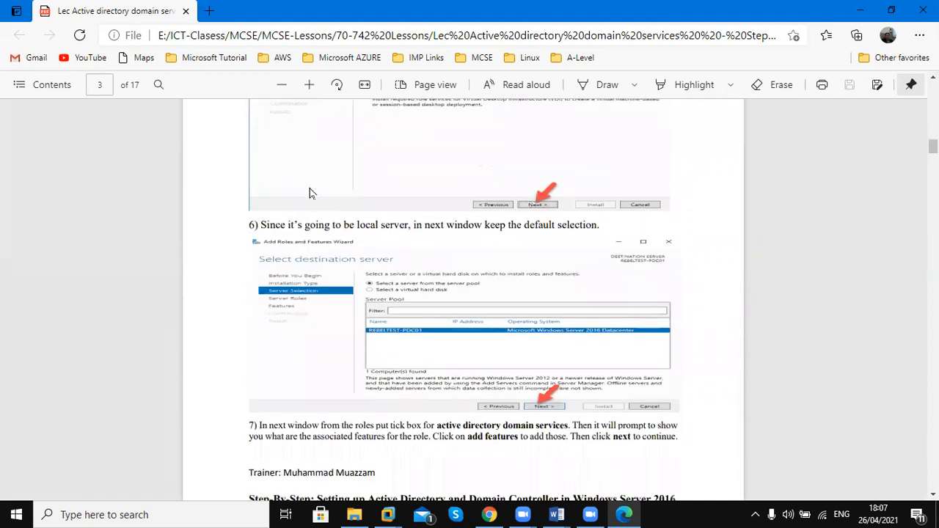
{"action": "scroll", "coordinate": [310, 192], "scroll_direction": "down", "scroll_amount": 8}
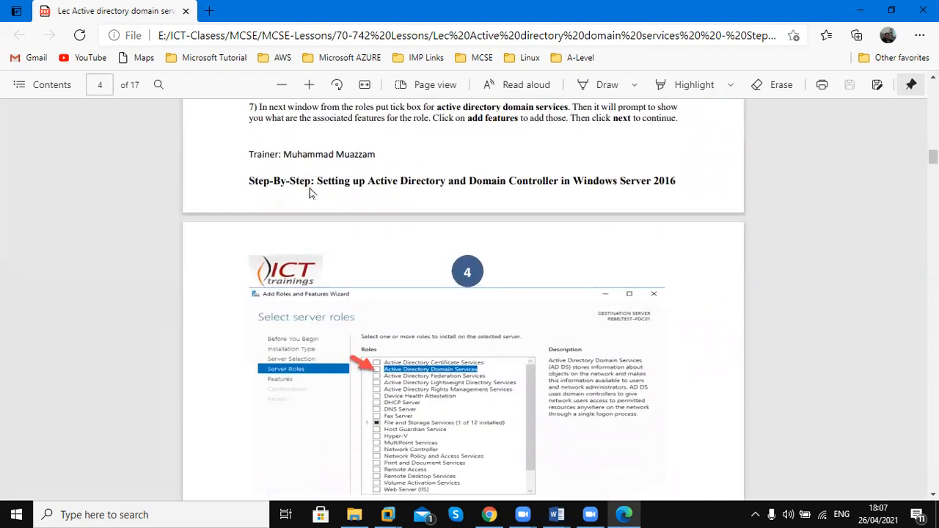
{"action": "scroll", "coordinate": [310, 188], "scroll_direction": "down", "scroll_amount": 4}
{"action": "scroll", "coordinate": [309, 191], "scroll_direction": "down", "scroll_amount": 10}
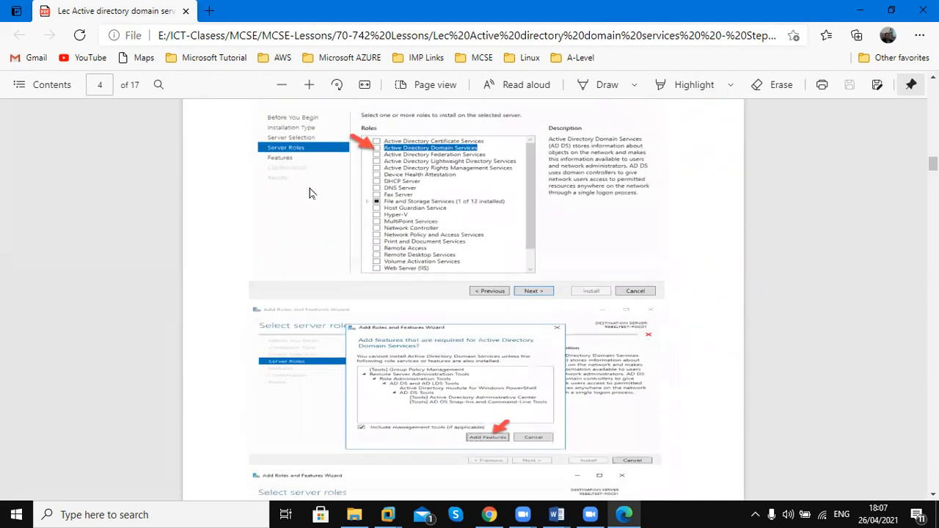
{"action": "scroll", "coordinate": [309, 188], "scroll_direction": "down", "scroll_amount": 7}
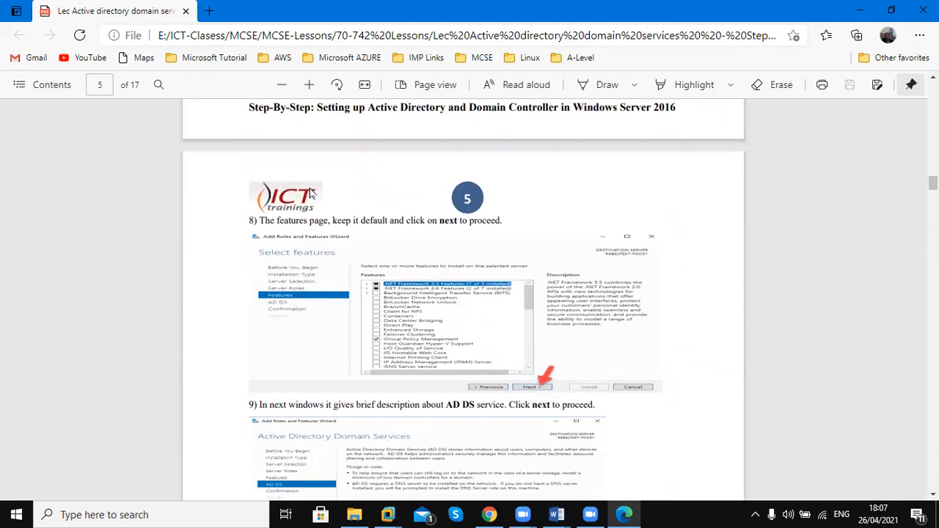
{"action": "scroll", "coordinate": [309, 192], "scroll_direction": "down", "scroll_amount": 6}
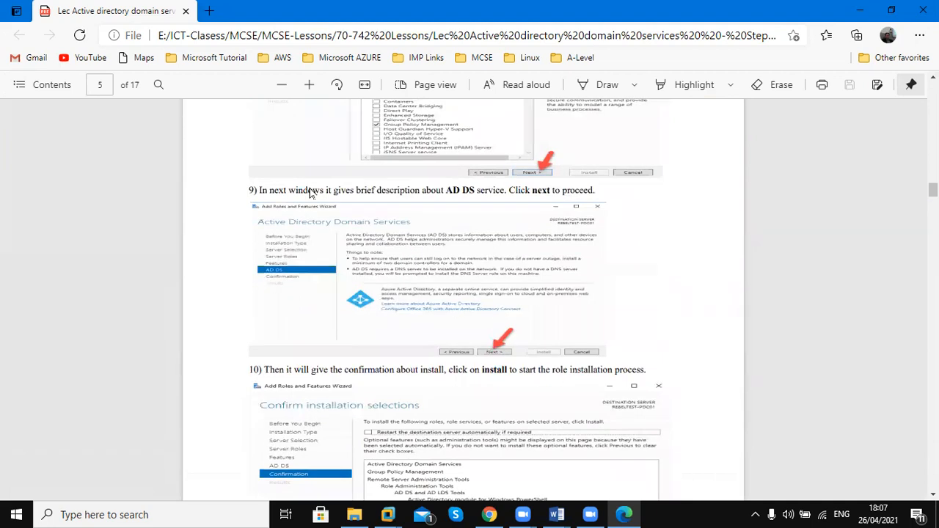
{"action": "scroll", "coordinate": [310, 193], "scroll_direction": "down", "scroll_amount": 6}
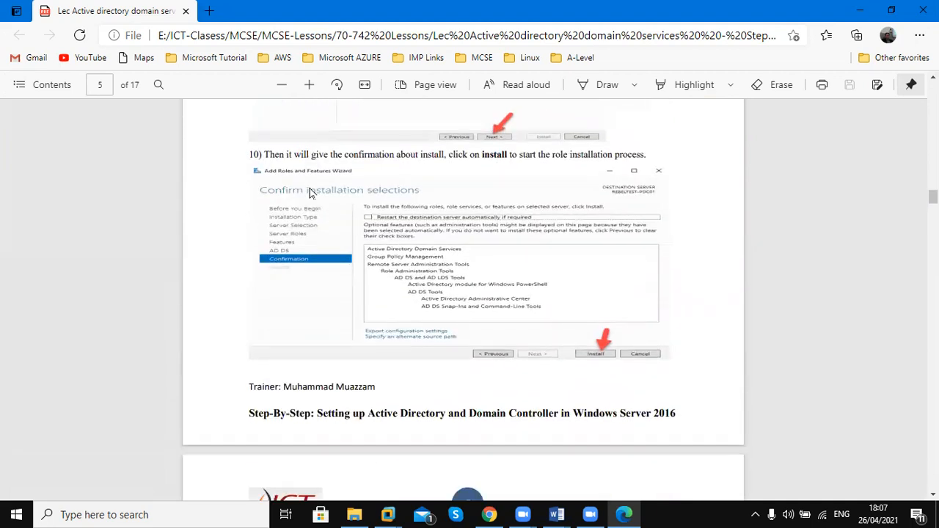
{"action": "scroll", "coordinate": [309, 192], "scroll_direction": "down", "scroll_amount": 9}
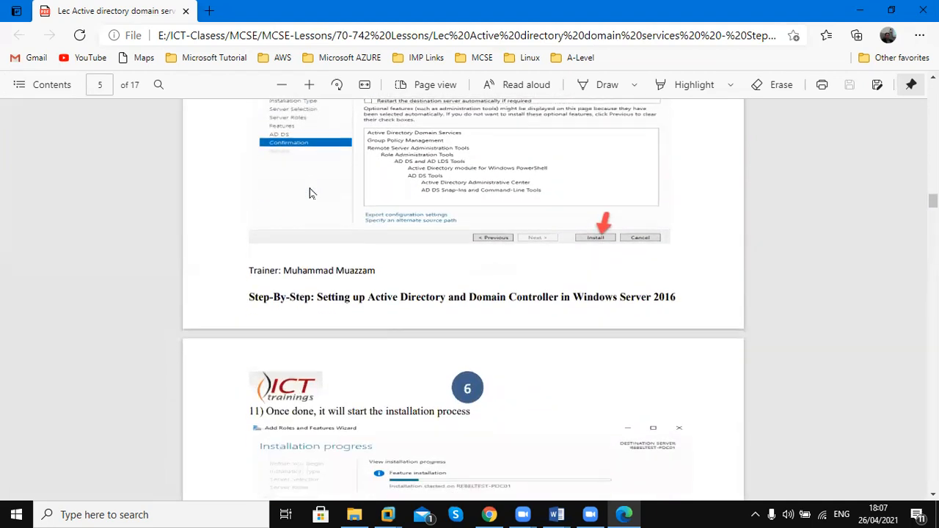
{"action": "scroll", "coordinate": [310, 192], "scroll_direction": "down", "scroll_amount": 3}
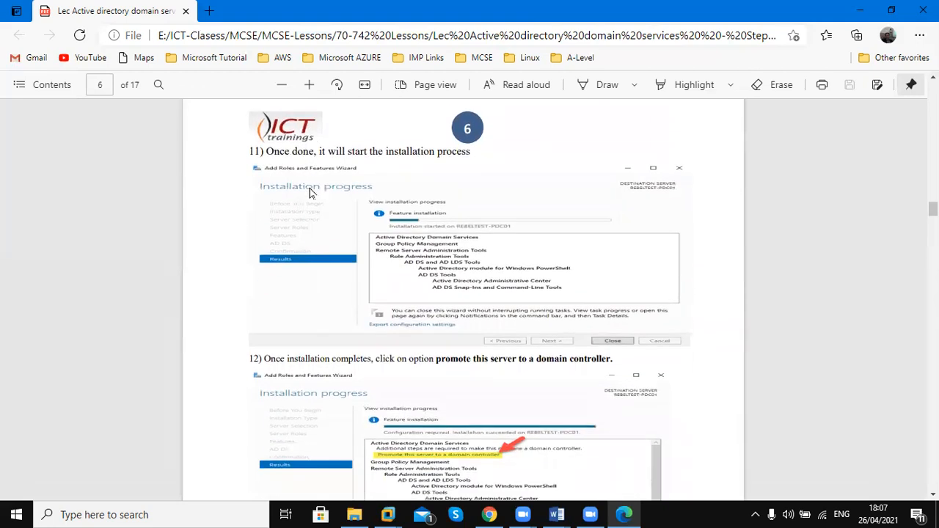
{"action": "scroll", "coordinate": [310, 192], "scroll_direction": "down", "scroll_amount": 3}
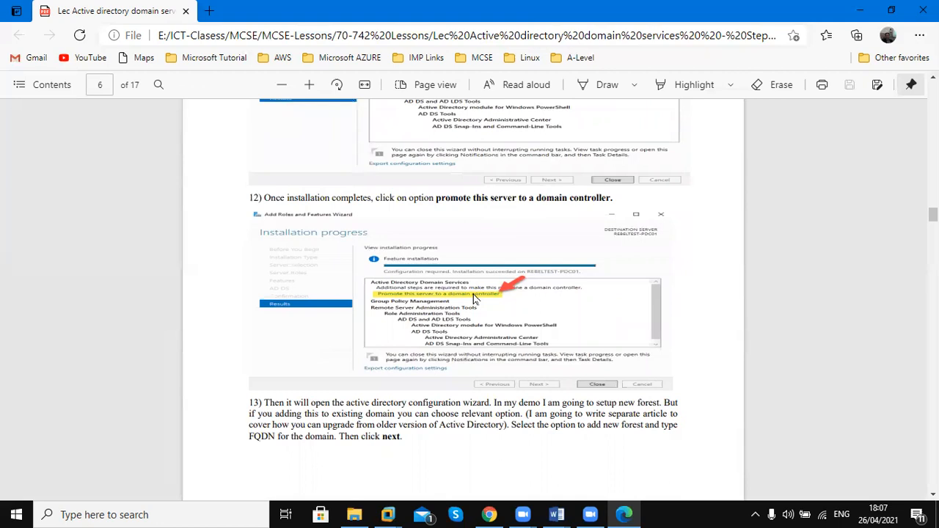
Step: Skim the guide's domain controller configuration steps on pages 7 to 10, from Deployment Configuration through the installation and restart
{"action": "scroll", "coordinate": [473, 297], "scroll_direction": "down", "scroll_amount": 7}
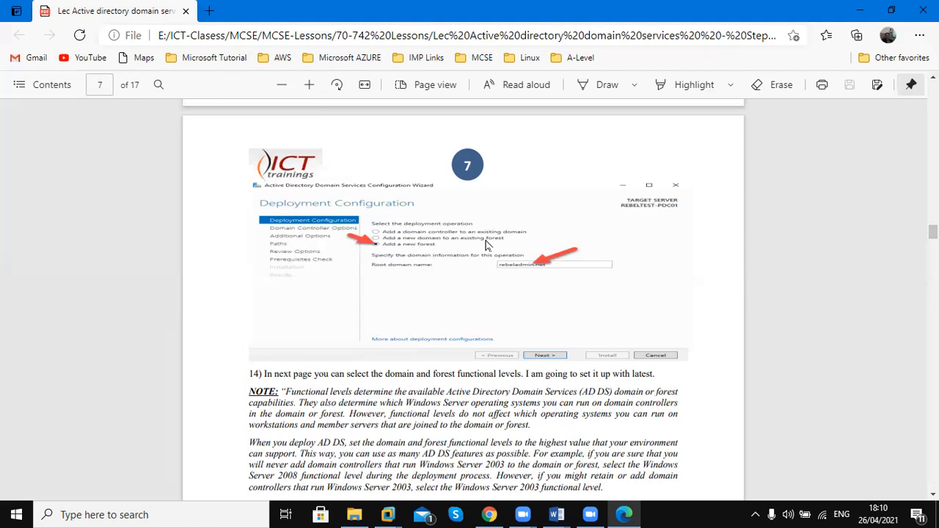
{"action": "scroll", "coordinate": [485, 244], "scroll_direction": "down", "scroll_amount": 15}
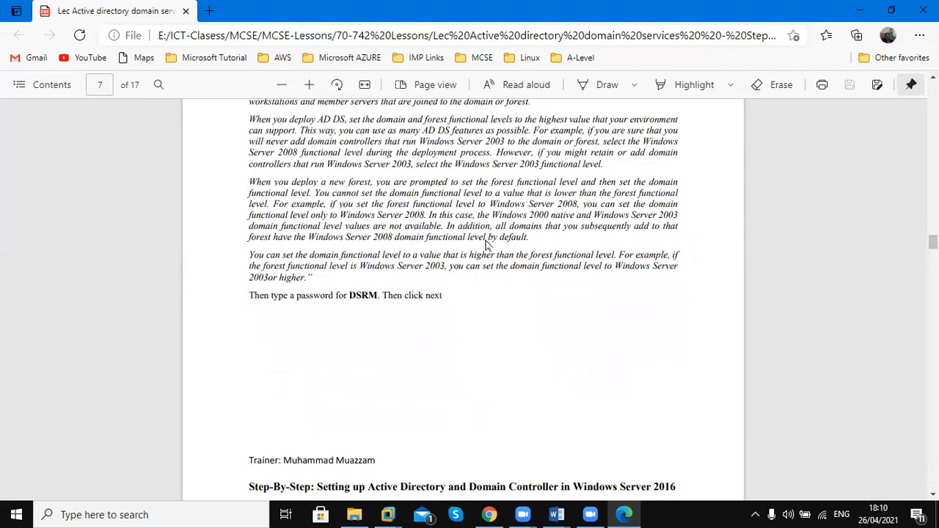
{"action": "scroll", "coordinate": [485, 244], "scroll_direction": "down", "scroll_amount": 15}
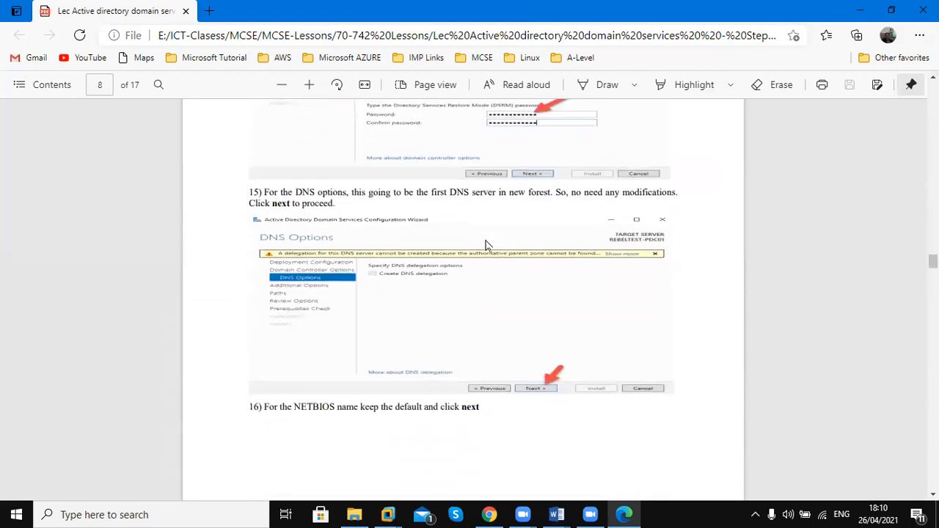
{"action": "scroll", "coordinate": [485, 244], "scroll_direction": "down", "scroll_amount": 15}
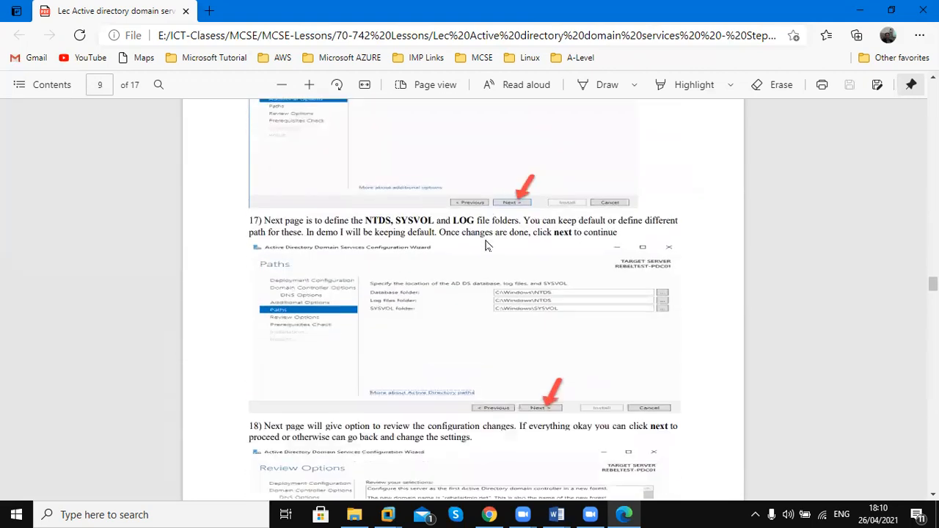
{"action": "scroll", "coordinate": [485, 244], "scroll_direction": "down", "scroll_amount": 20}
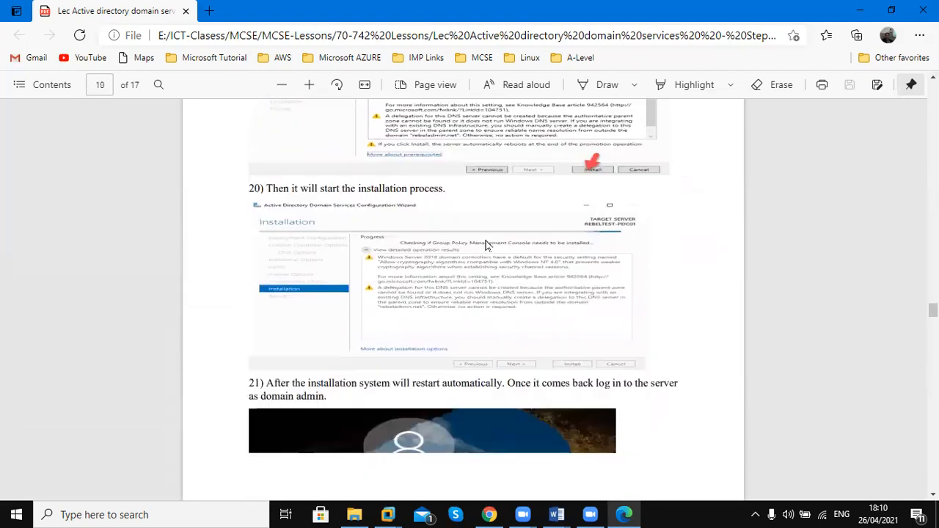
Step: Skim the guide's PowerShell installation section on pages 12 to 16, and return to the DNS Options step on page 8
{"action": "scroll", "coordinate": [484, 244], "scroll_direction": "down", "scroll_amount": 15}
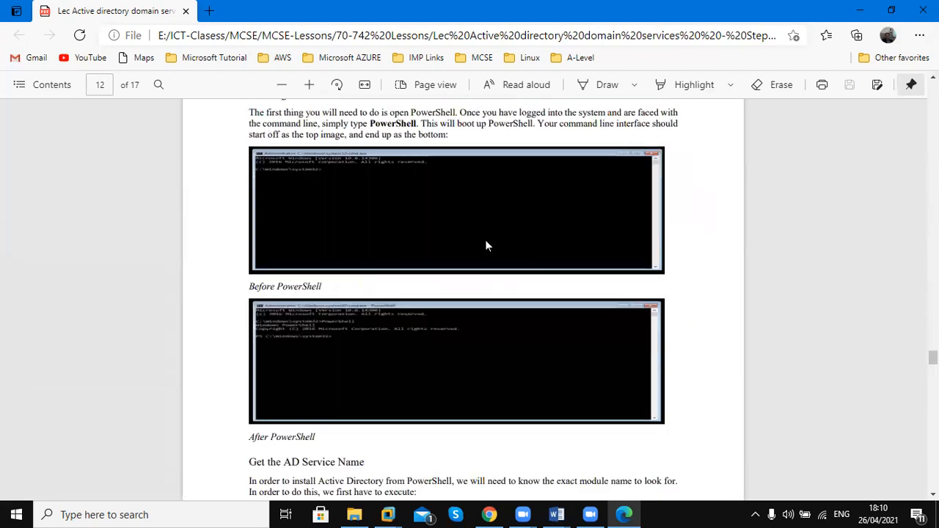
{"action": "scroll", "coordinate": [485, 244], "scroll_direction": "down", "scroll_amount": 20}
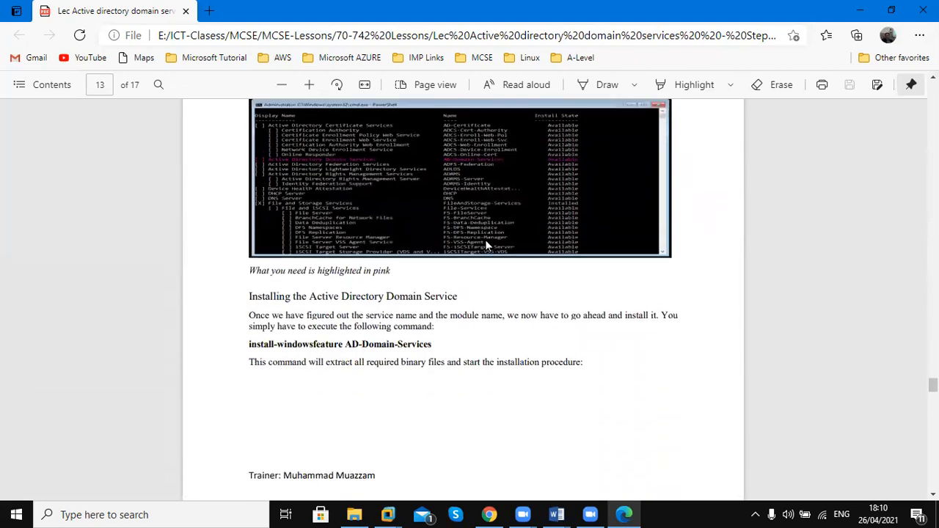
{"action": "scroll", "coordinate": [484, 245], "scroll_direction": "down", "scroll_amount": 15}
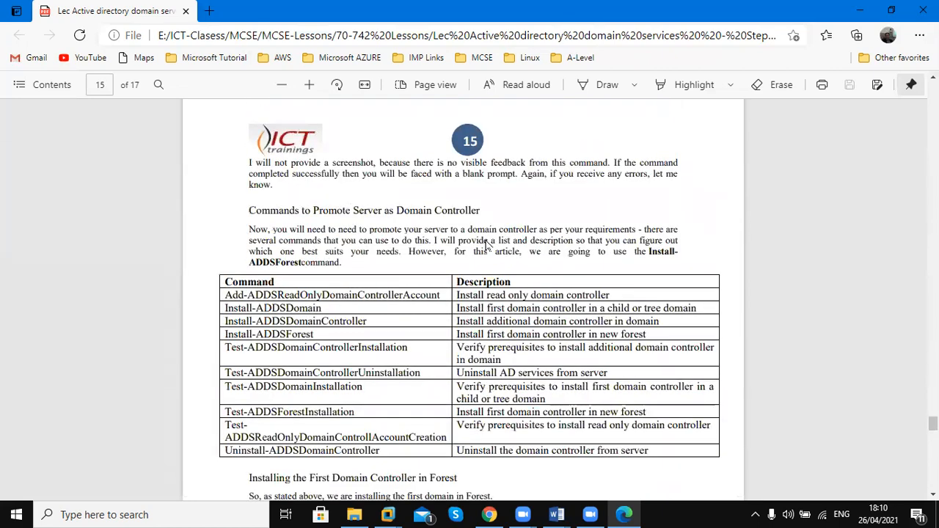
{"action": "scroll", "coordinate": [484, 245], "scroll_direction": "down", "scroll_amount": 20}
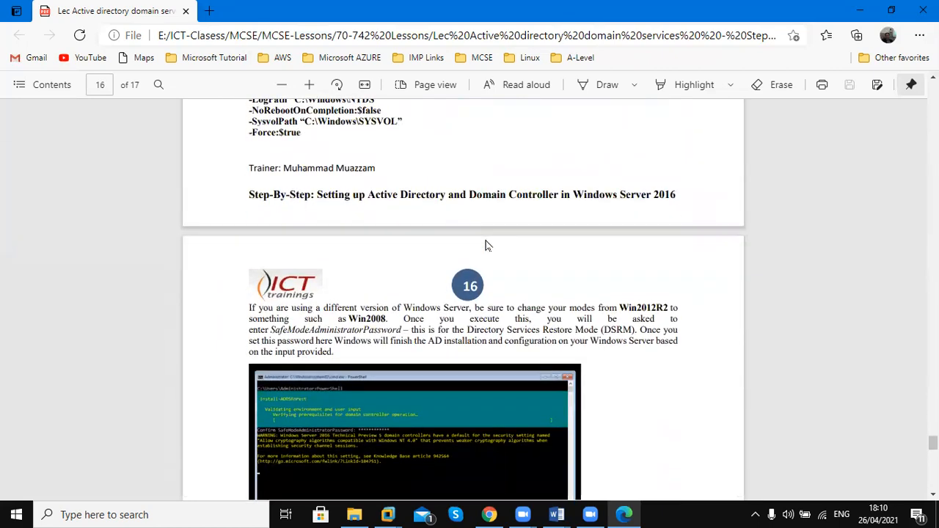
{"action": "scroll", "coordinate": [485, 244], "scroll_direction": "down", "scroll_amount": 1}
{"action": "scroll", "coordinate": [485, 244], "scroll_direction": "down", "scroll_amount": 8}
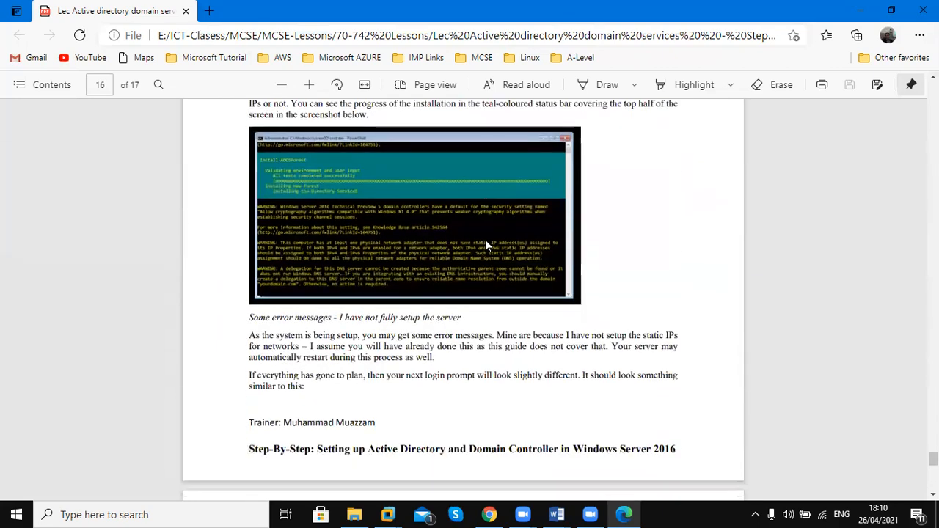
{"action": "scroll", "coordinate": [484, 244], "scroll_direction": "up", "scroll_amount": 20}
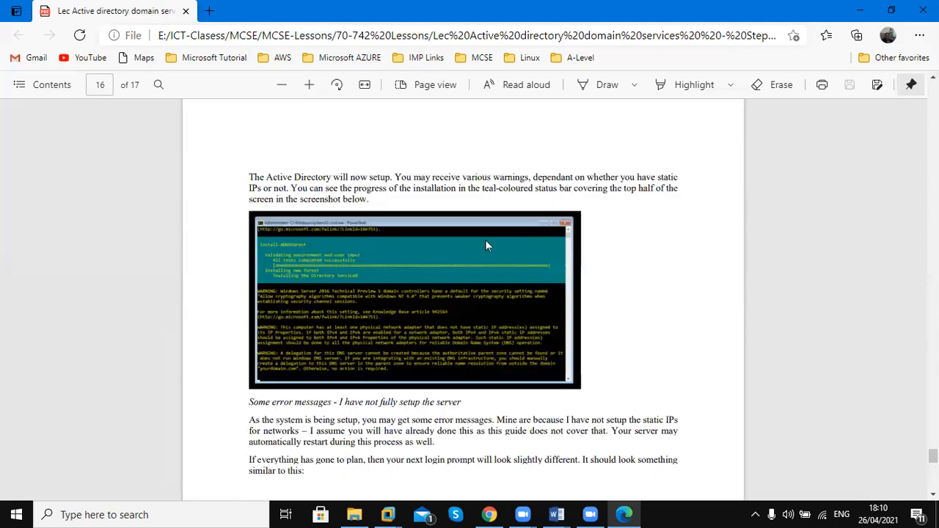
{"action": "scroll", "coordinate": [485, 245], "scroll_direction": "up", "scroll_amount": 20}
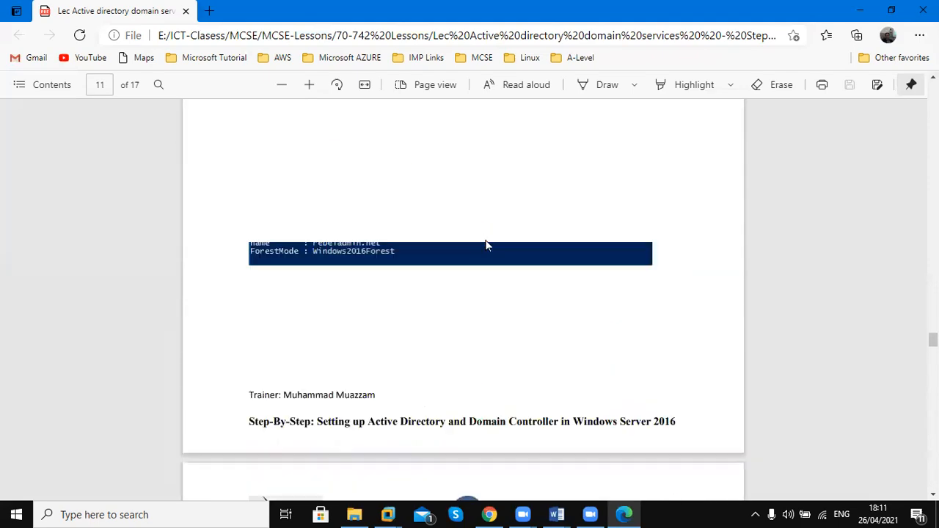
{"action": "scroll", "coordinate": [485, 245], "scroll_direction": "up", "scroll_amount": 20}
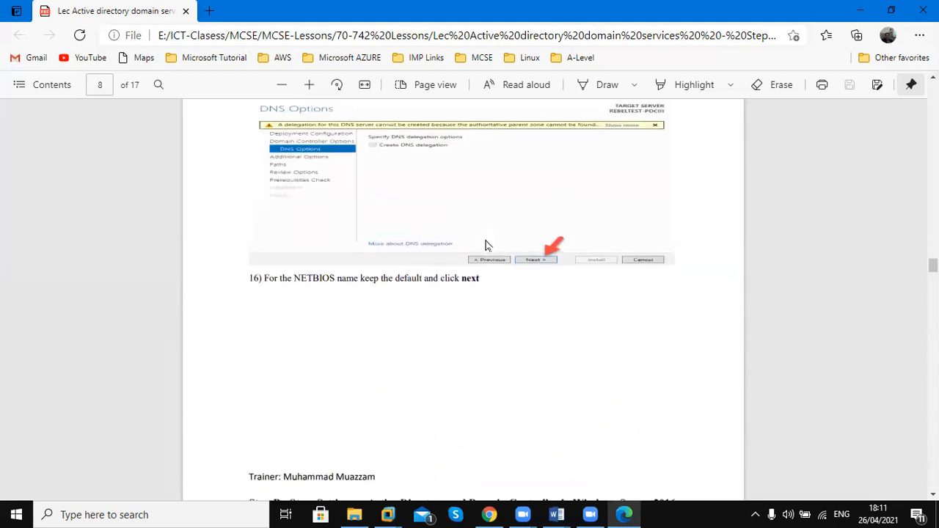
Step: Return to the guide's first page, and open M1 - Lesson 1 Overview of AD DS.docx from the 70-742 Lessons folder
{"action": "scroll", "coordinate": [484, 244], "scroll_direction": "up", "scroll_amount": 20}
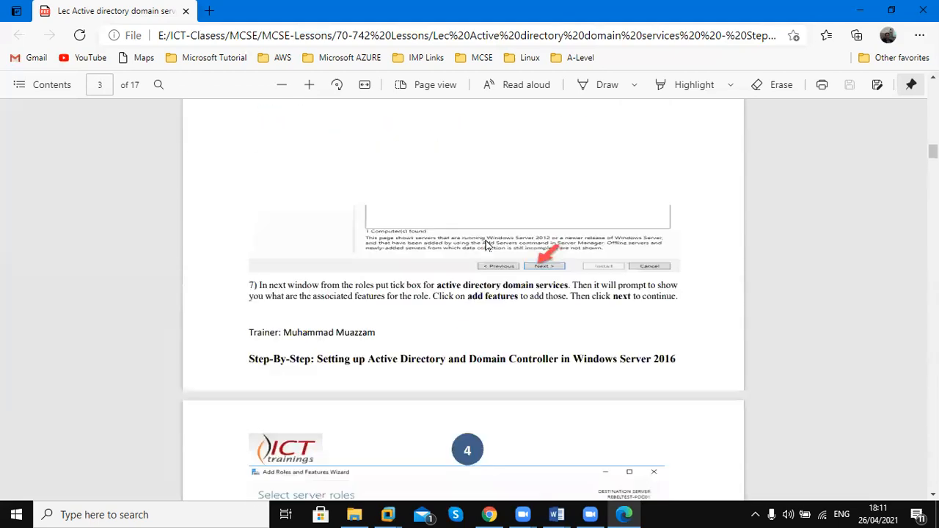
{"action": "scroll", "coordinate": [485, 244], "scroll_direction": "up", "scroll_amount": 10}
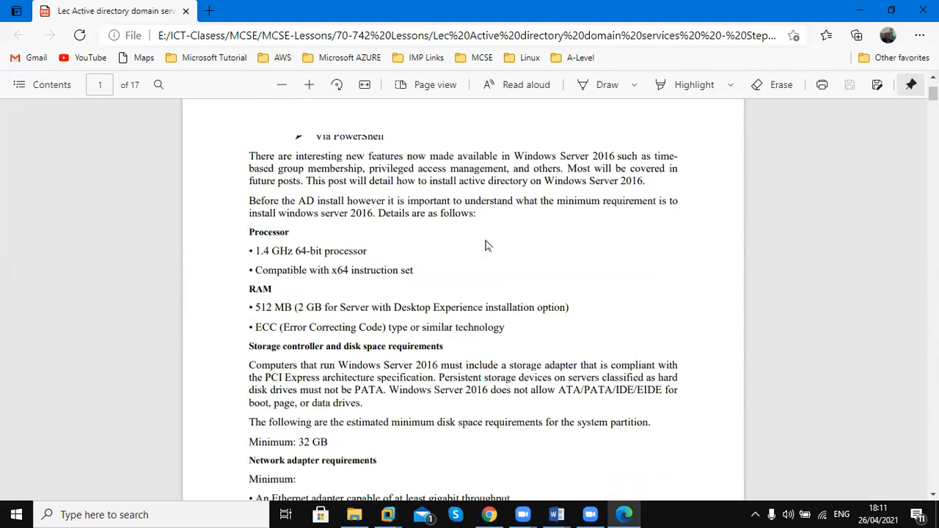
{"action": "left_click", "coordinate": [354, 514]}
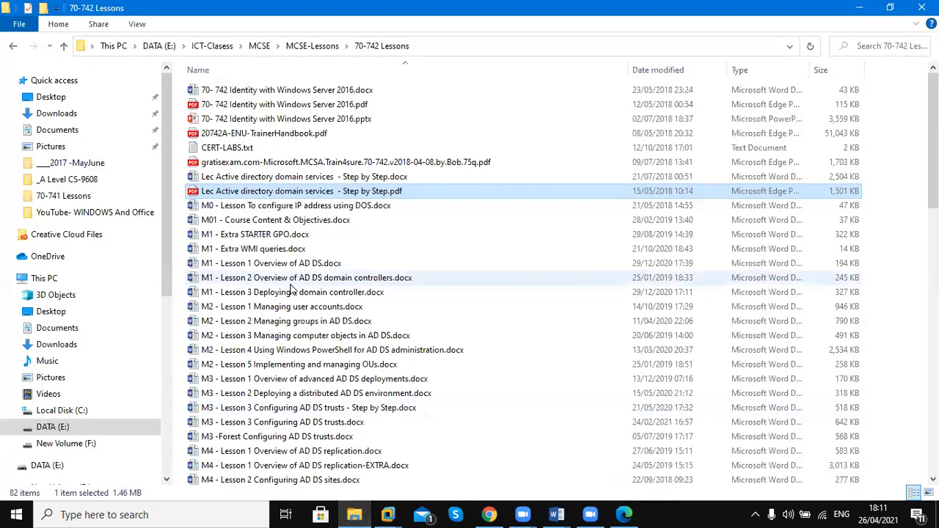
{"action": "left_click", "coordinate": [264, 264]}
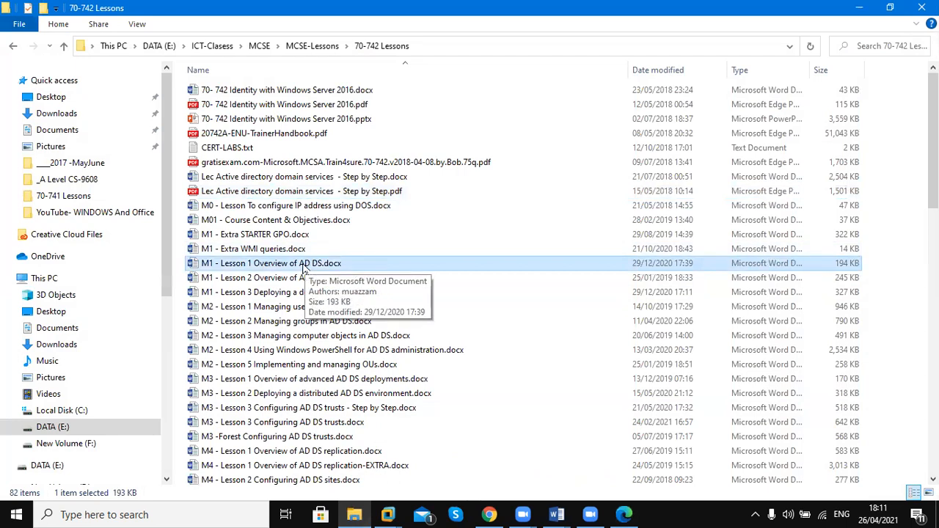
{"action": "double_click", "coordinate": [304, 264]}
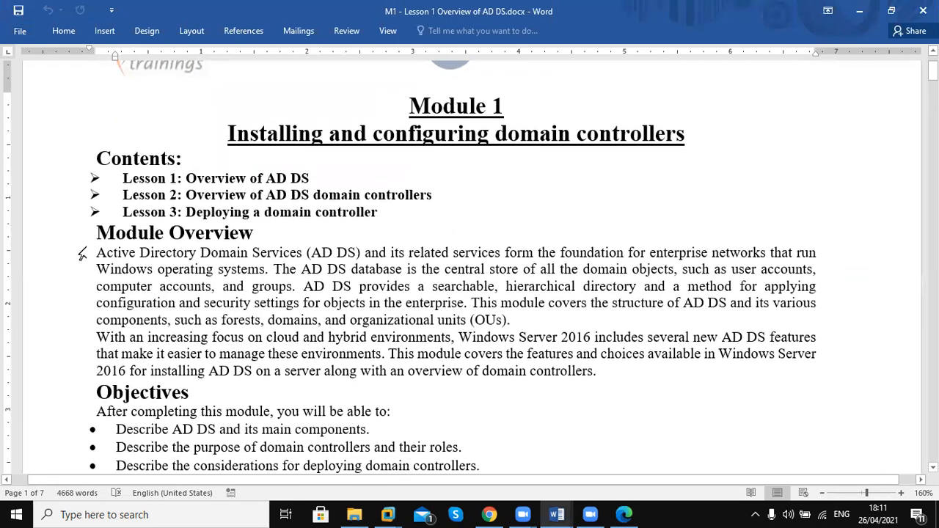
Step: Select the Module Overview paragraphs for reading, and skim from the module objectives to the Overview of AD DS section on page 2
{"action": "left_click_drag", "start_coordinate": [74, 258], "coordinate": [59, 372]}
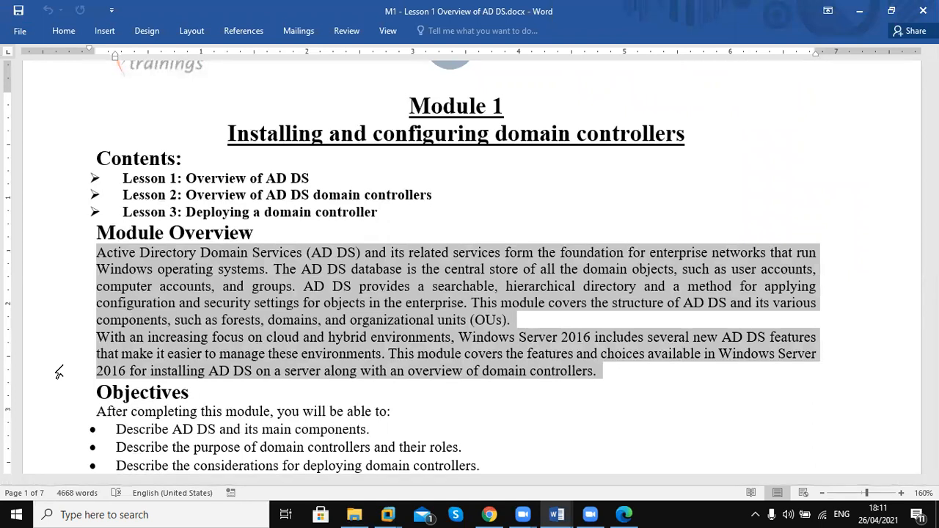
{"action": "key", "text": "Down"}
{"action": "key", "text": "Down"}
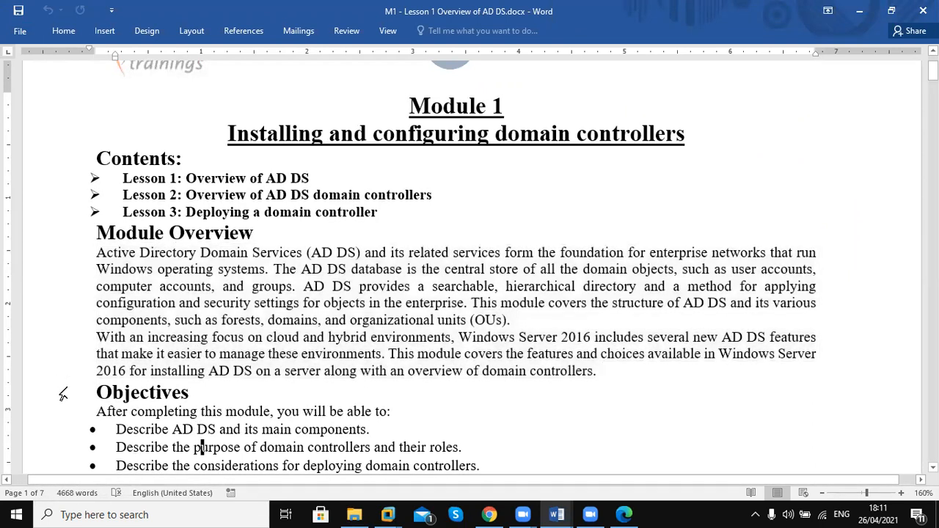
{"action": "key", "text": "Down"}
{"action": "key", "text": "Down"}
{"action": "key", "text": "Down"}
{"action": "key", "text": "Down"}
{"action": "key", "text": "Down"}
{"action": "key", "text": "Down"}
{"action": "key", "text": "Down"}
{"action": "key", "text": "Down"}
{"action": "key", "text": "Down"}
{"action": "key", "text": "Down"}
{"action": "key", "text": "Down"}
{"action": "key", "text": "Down"}
{"action": "key", "text": "Down"}
{"action": "key", "text": "Down"}
{"action": "key", "text": "Down"}
{"action": "key", "text": "Down"}
{"action": "key", "text": "Down"}
{"action": "key", "text": "Down"}
{"action": "key", "text": "Down"}
{"action": "key", "text": "Down"}
{"action": "key", "text": "Down"}
{"action": "key", "text": "Down"}
{"action": "key", "text": "Down"}
{"action": "key", "text": "Down"}
{"action": "key", "text": "Down"}
{"action": "key", "text": "Down"}
{"action": "key", "text": "Down"}
{"action": "key", "text": "Down"}
{"action": "key", "text": "Down"}
{"action": "key", "text": "Down"}
{"action": "key", "text": "Down"}
{"action": "key", "text": "Down"}
{"action": "key", "text": "Down"}
{"action": "key", "text": "Down"}
{"action": "key", "text": "Down"}
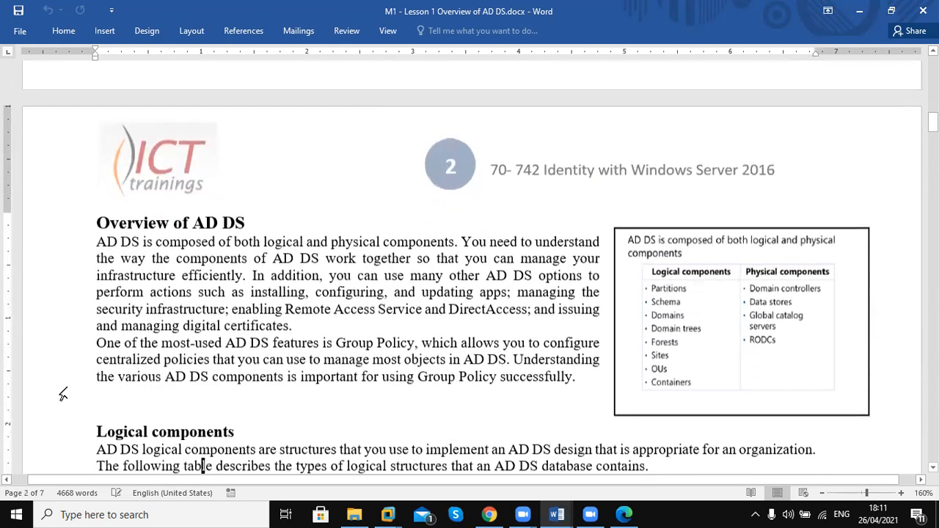
Step: Skim the logical components table on page 2, from Partition and Schema through OU and Container
{"action": "key", "text": "Down"}
{"action": "key", "text": "Down"}
{"action": "key", "text": "Down"}
{"action": "key", "text": "Down"}
{"action": "key", "text": "Down"}
{"action": "key", "text": "Down"}
{"action": "key", "text": "Down"}
{"action": "key", "text": "Down"}
{"action": "key", "text": "Down"}
{"action": "key", "text": "Down"}
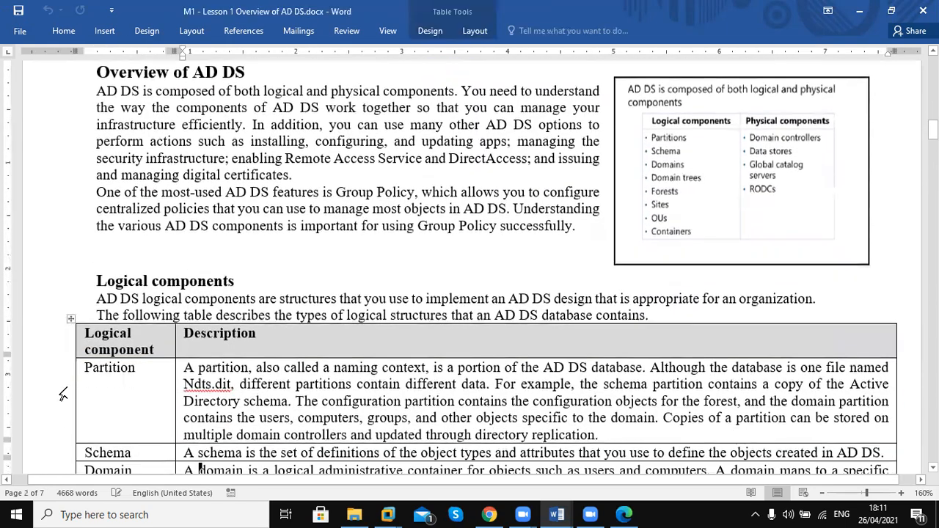
{"action": "key", "text": "Down"}
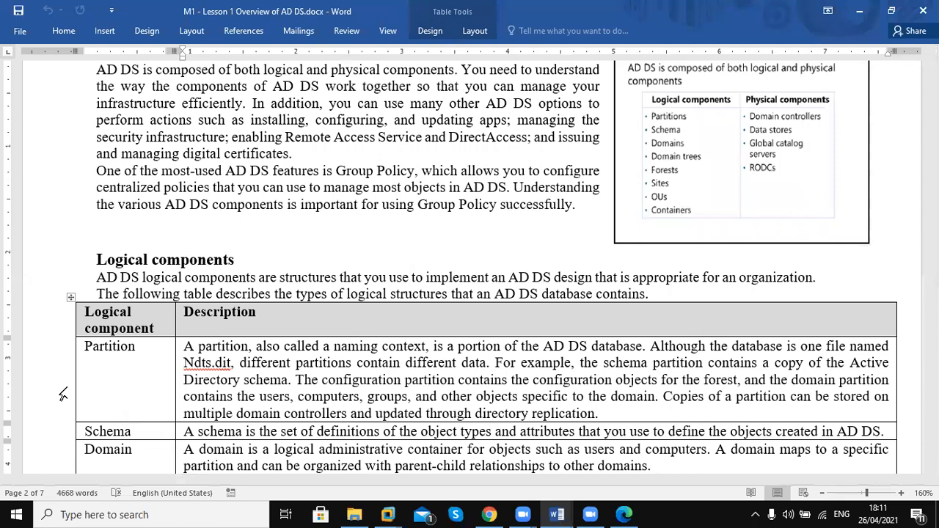
{"action": "key", "text": "Down"}
{"action": "key", "text": "Down"}
{"action": "key", "text": "Down"}
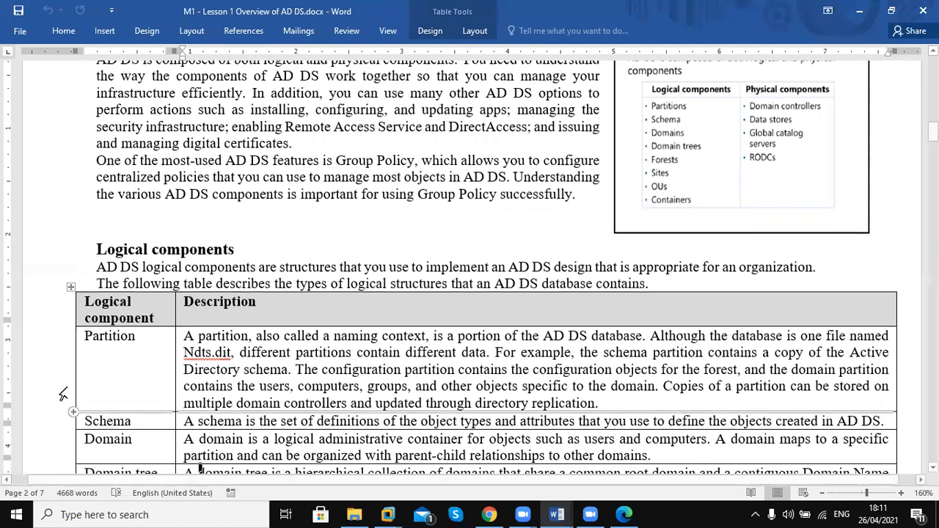
{"action": "key", "text": "Down"}
{"action": "key", "text": "Down"}
{"action": "key", "text": "Down"}
{"action": "key", "text": "Down"}
{"action": "key", "text": "Down"}
{"action": "key", "text": "Down"}
{"action": "key", "text": "Down"}
{"action": "key", "text": "Down"}
{"action": "key", "text": "Down"}
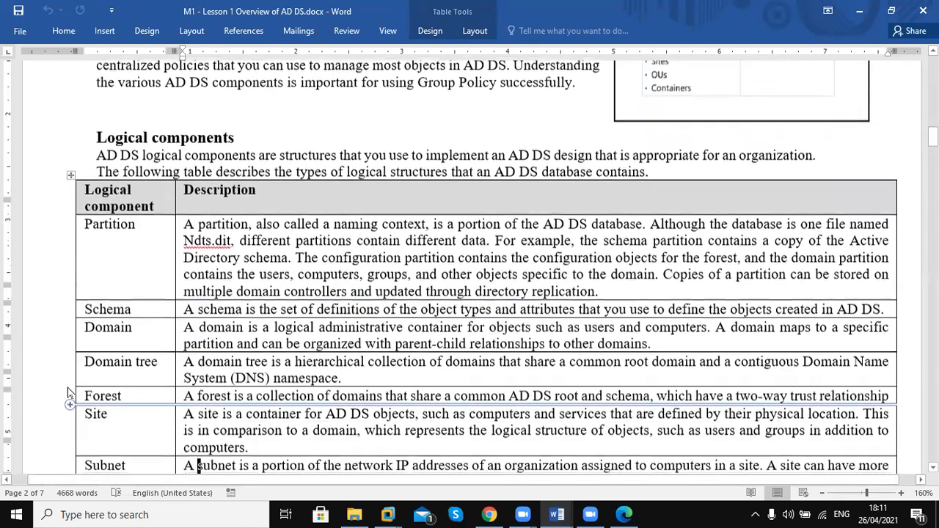
{"action": "key", "text": "Down"}
{"action": "key", "text": "Down"}
{"action": "key", "text": "Down"}
{"action": "key", "text": "Down"}
{"action": "key", "text": "Down"}
{"action": "key", "text": "Down"}
{"action": "key", "text": "Down"}
{"action": "key", "text": "Down"}
{"action": "key", "text": "Down"}
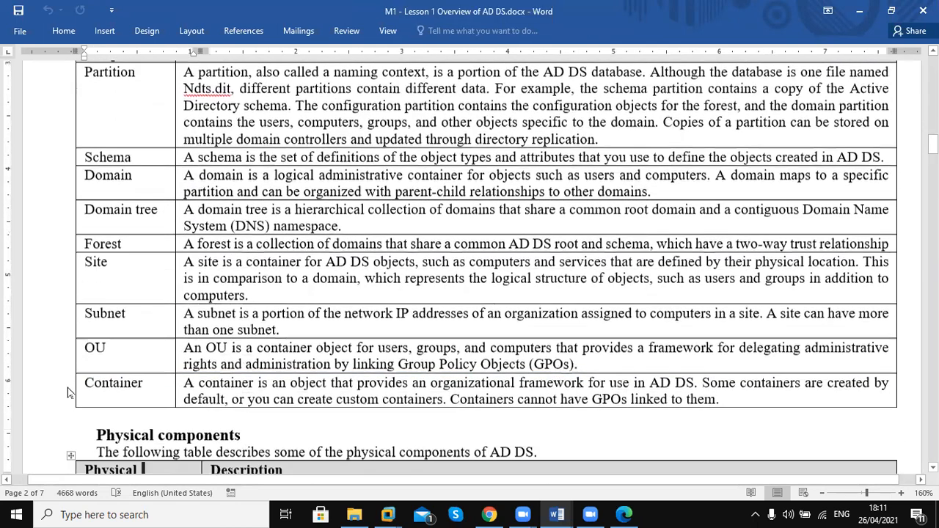
Step: Skim the physical components table on page 2, covering domain controllers, data stores, global catalog servers and RODCs
{"action": "key", "text": "Down"}
{"action": "key", "text": "Down"}
{"action": "key", "text": "Down"}
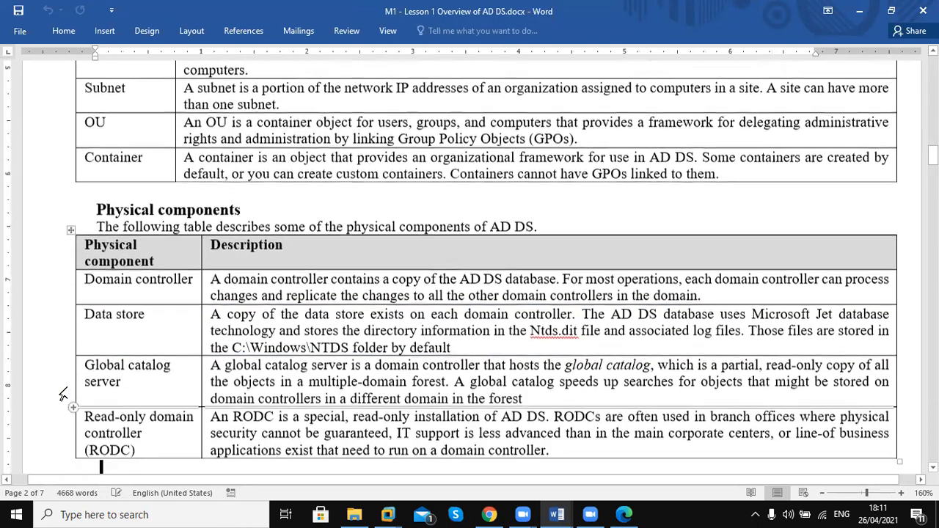
{"action": "key", "text": "Down"}
{"action": "key", "text": "Down"}
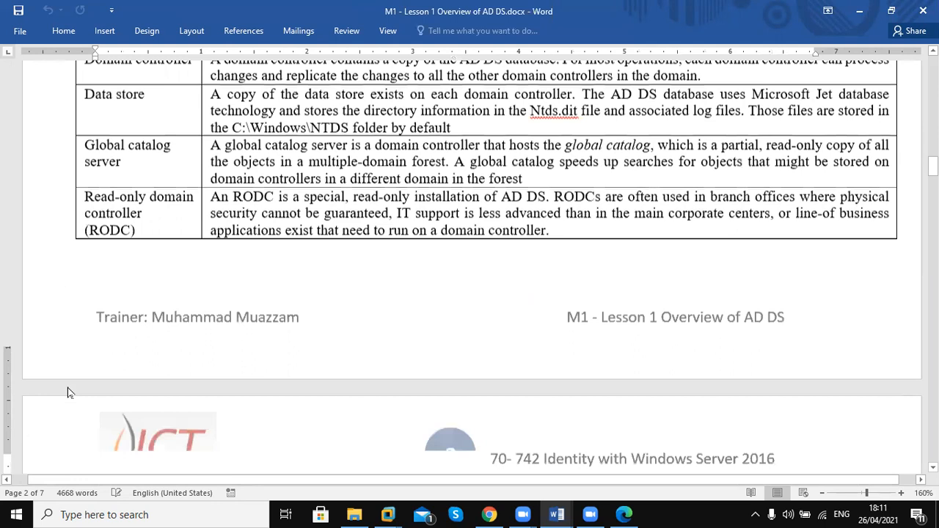
{"action": "key", "text": "Down"}
{"action": "key", "text": "Down"}
{"action": "key", "text": "Down"}
{"action": "key", "text": "Down"}
{"action": "key", "text": "Down"}
{"action": "key", "text": "Down"}
{"action": "key", "text": "Down"}
{"action": "key", "text": "Down"}
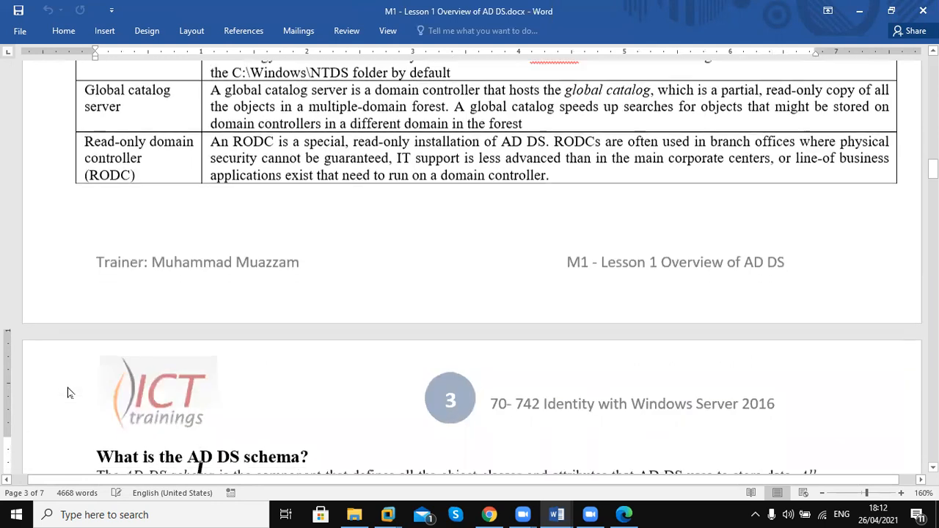
Step: Skim the AD DS schema section on page 3, including objects, relationships among classes and attributes, and changing the schema
{"action": "key", "text": "Down"}
{"action": "key", "text": "Down"}
{"action": "key", "text": "Down"}
{"action": "key", "text": "Down"}
{"action": "key", "text": "Down"}
{"action": "key", "text": "Down"}
{"action": "key", "text": "Down"}
{"action": "key", "text": "Down"}
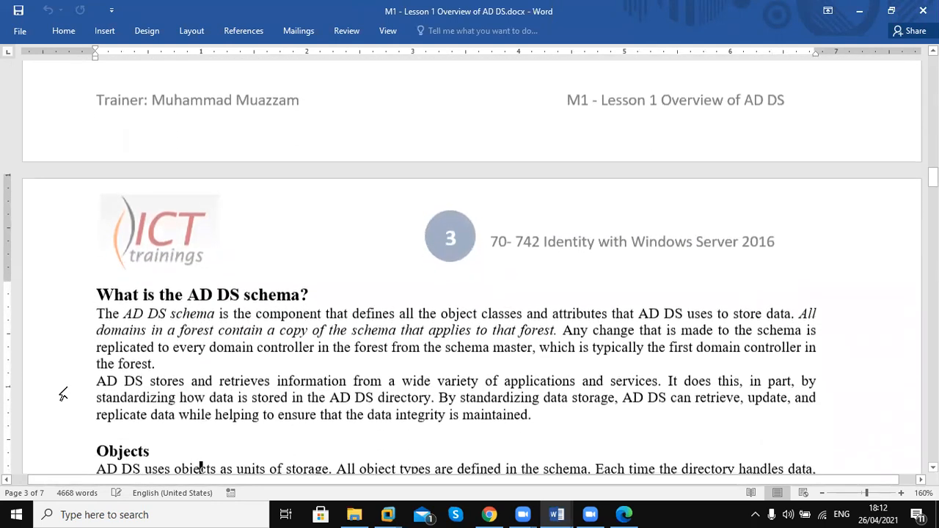
{"action": "key", "text": "Down"}
{"action": "key", "text": "Down"}
{"action": "key", "text": "Down"}
{"action": "key", "text": "Down"}
{"action": "key", "text": "Down"}
{"action": "key", "text": "Down"}
{"action": "key", "text": "Down"}
{"action": "key", "text": "Down"}
{"action": "key", "text": "Down"}
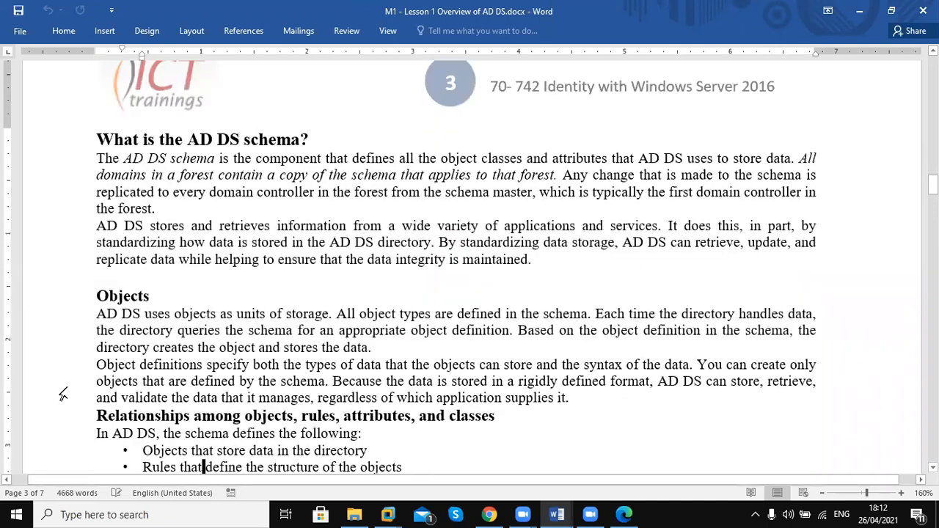
{"action": "key", "text": "Down"}
{"action": "key", "text": "Down"}
{"action": "key", "text": "Down"}
{"action": "key", "text": "Down"}
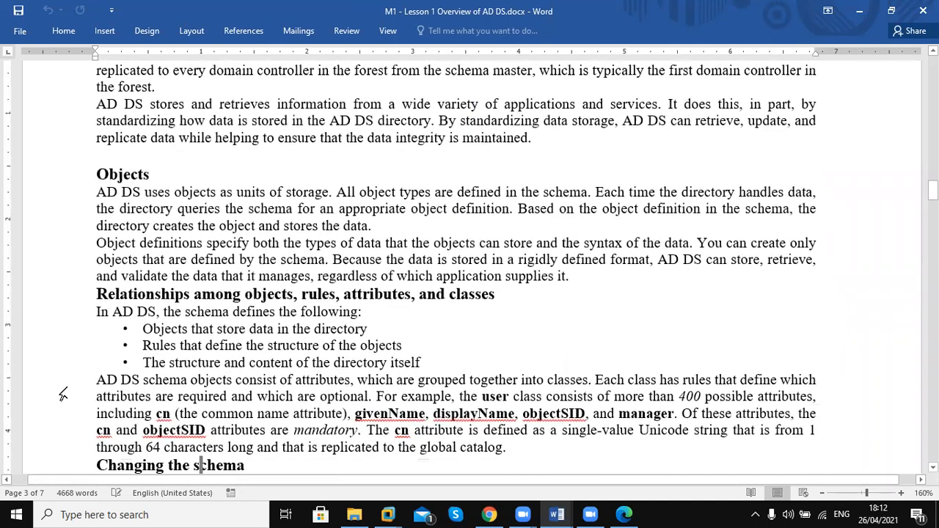
{"action": "key", "text": "Down"}
{"action": "key", "text": "Down"}
{"action": "key", "text": "Down"}
{"action": "key", "text": "Down"}
{"action": "key", "text": "Down"}
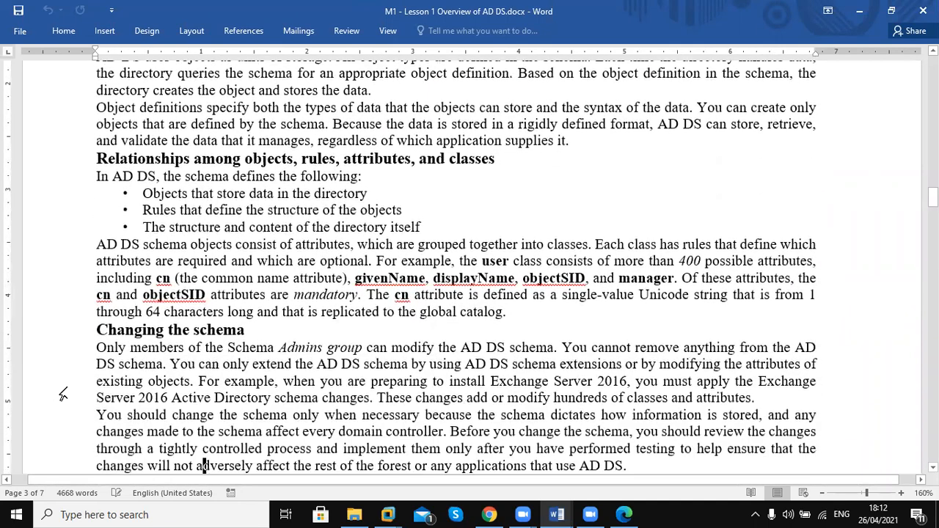
{"action": "key", "text": "Down"}
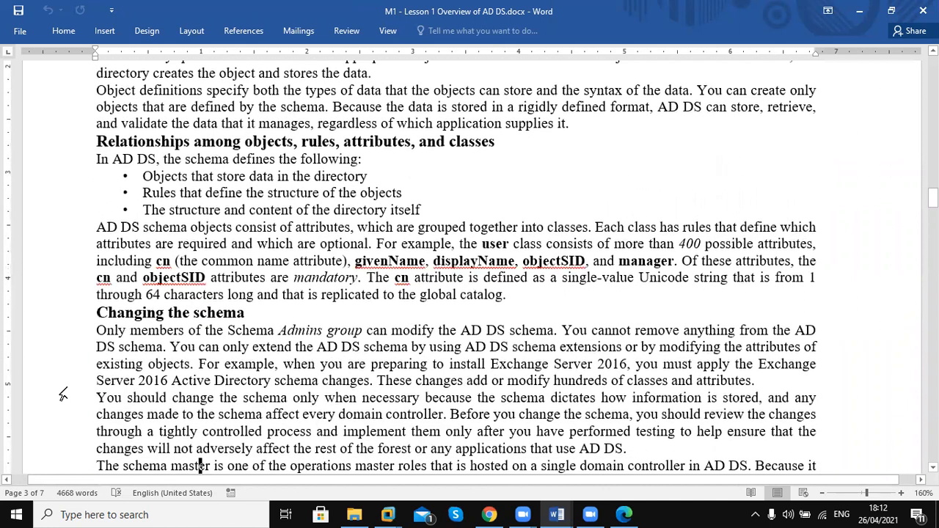
{"action": "key", "text": "Down"}
{"action": "key", "text": "Down"}
{"action": "key", "text": "Down"}
{"action": "key", "text": "Down"}
{"action": "key", "text": "Down"}
{"action": "key", "text": "Down"}
{"action": "key", "text": "Down"}
{"action": "key", "text": "Down"}
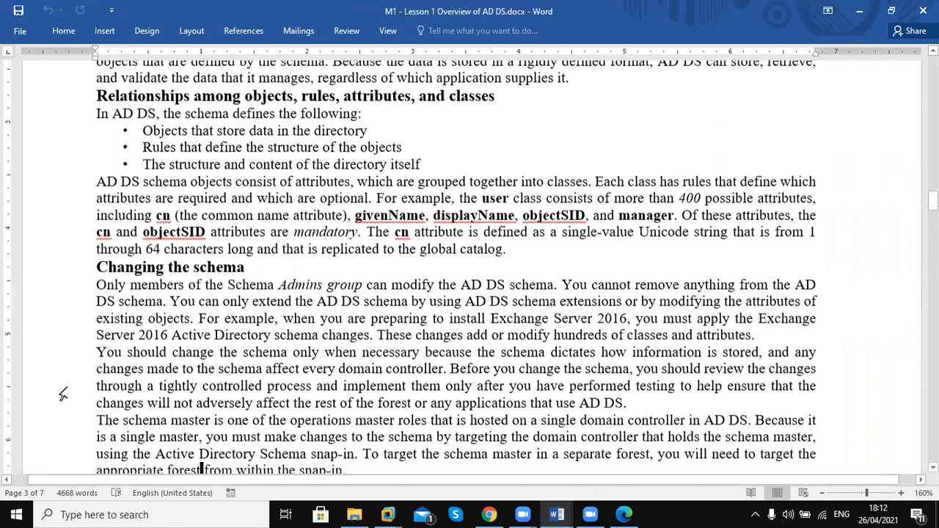
Step: Skim the forest root domain description across pages 3 and 4, covering the master roles and the Enterprise Admins and Schema Admins groups
{"action": "key", "text": "Down"}
{"action": "key", "text": "Down"}
{"action": "key", "text": "Down"}
{"action": "key", "text": "Down"}
{"action": "key", "text": "Down"}
{"action": "key", "text": "Down"}
{"action": "key", "text": "Down"}
{"action": "key", "text": "Down"}
{"action": "key", "text": "Down"}
{"action": "key", "text": "Down"}
{"action": "key", "text": "Down"}
{"action": "key", "text": "Down"}
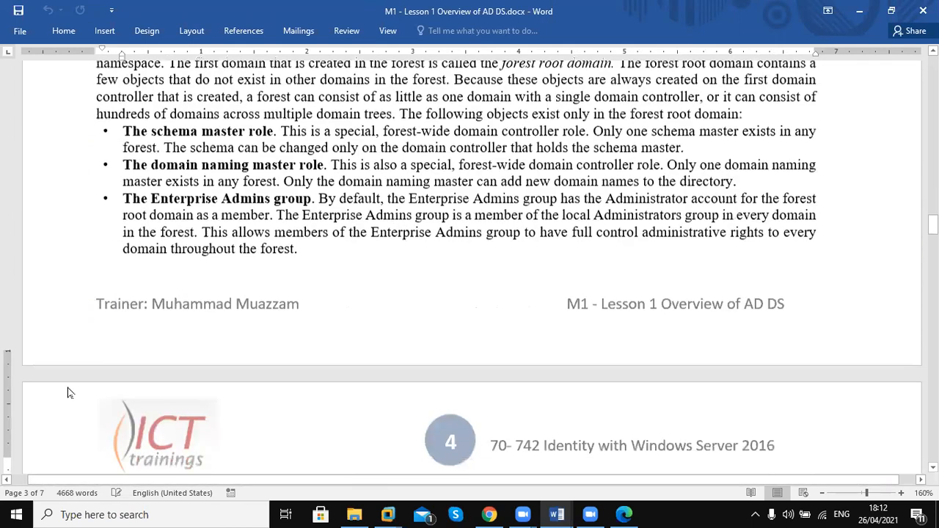
{"action": "key", "text": "Down"}
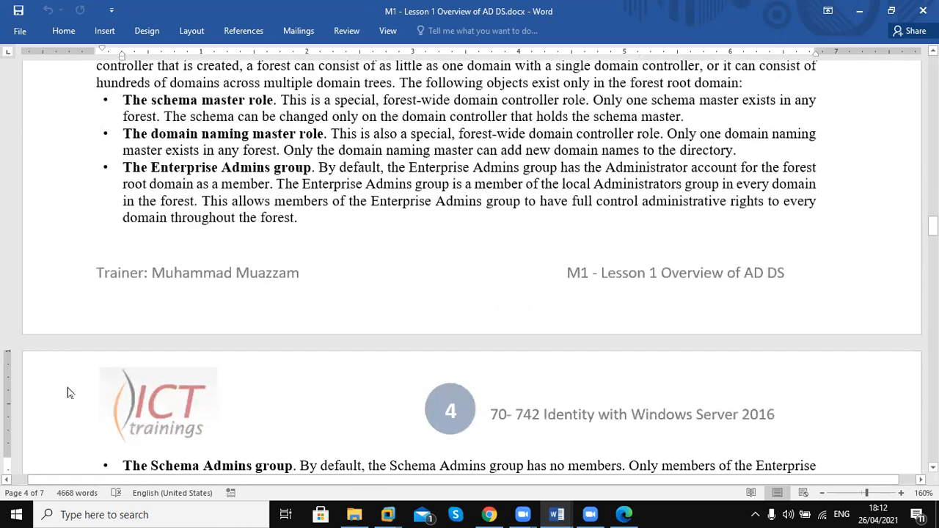
{"action": "key", "text": "Down"}
{"action": "key", "text": "Down"}
{"action": "key", "text": "Down"}
{"action": "key", "text": "Down"}
{"action": "key", "text": "Down"}
{"action": "key", "text": "Down"}
{"action": "key", "text": "Down"}
{"action": "key", "text": "Down"}
{"action": "key", "text": "Down"}
{"action": "key", "text": "Down"}
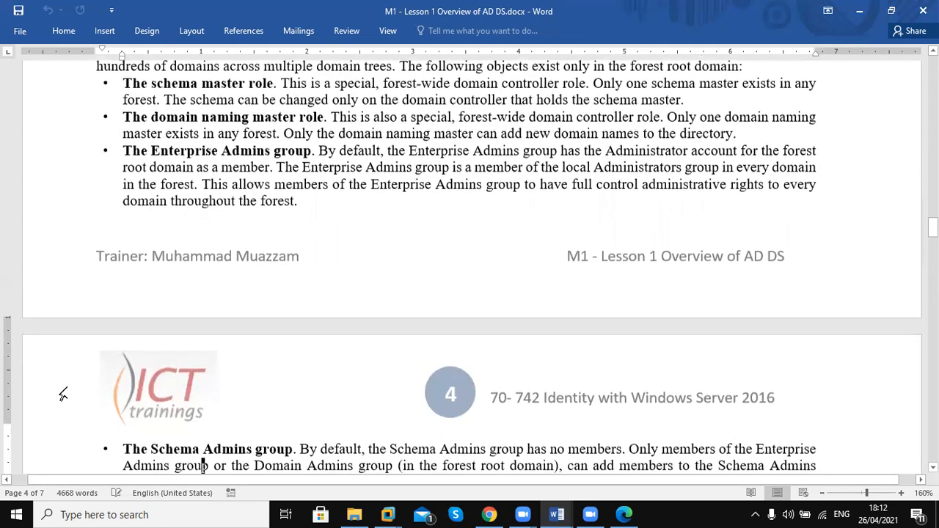
Step: Skim the Security boundary and Replication boundary sections about AD DS forests on page 4
{"action": "key", "text": "Down"}
{"action": "key", "text": "Down"}
{"action": "key", "text": "Down"}
{"action": "key", "text": "Down"}
{"action": "key", "text": "Down"}
{"action": "key", "text": "Down"}
{"action": "key", "text": "Down"}
{"action": "key", "text": "Down"}
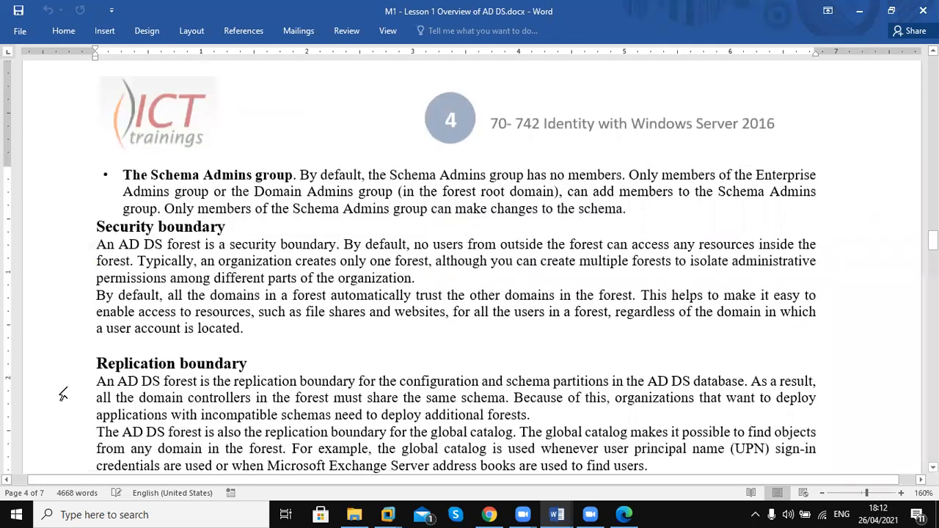
Step: Skim the "What is an AD DS domain?" section on page 4, covering user accounts, computer accounts and groups
{"action": "key", "text": "Down"}
{"action": "key", "text": "Down"}
{"action": "key", "text": "Down"}
{"action": "key", "text": "Down"}
{"action": "key", "text": "Down"}
{"action": "key", "text": "Down"}
{"action": "key", "text": "Down"}
{"action": "key", "text": "Down"}
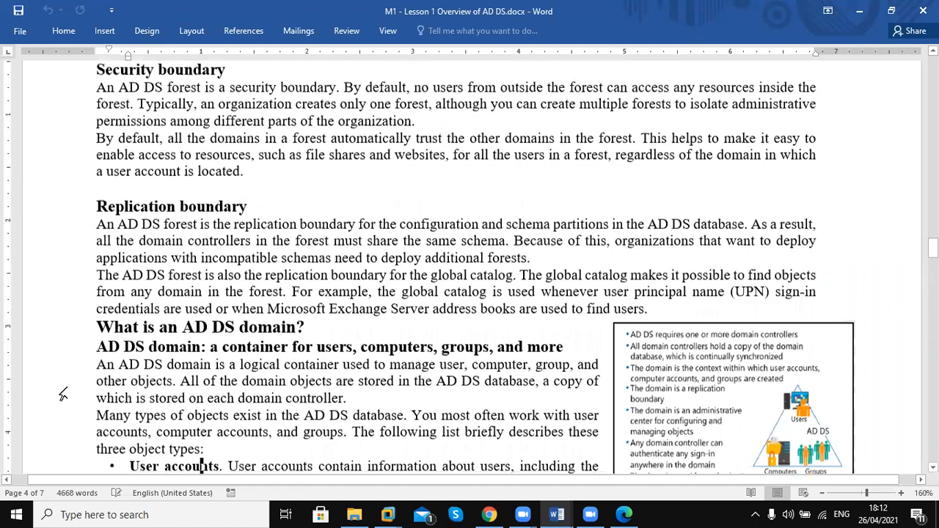
{"action": "key", "text": "Down"}
{"action": "key", "text": "Down"}
{"action": "key", "text": "Down"}
{"action": "key", "text": "Down"}
{"action": "key", "text": "Down"}
{"action": "key", "text": "Down"}
{"action": "key", "text": "Down"}
{"action": "key", "text": "Down"}
{"action": "key", "text": "Down"}
{"action": "key", "text": "Down"}
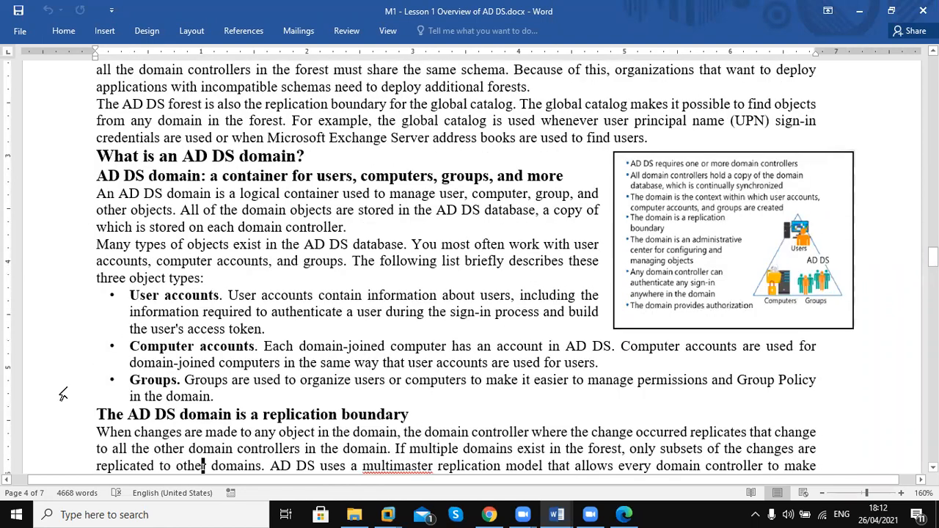
Step: Skim the sections on the AD DS domain as replication boundary, administrative center, and provider of authentication and authorization
{"action": "key", "text": "Down"}
{"action": "key", "text": "Down"}
{"action": "key", "text": "Down"}
{"action": "key", "text": "Down"}
{"action": "key", "text": "Down"}
{"action": "key", "text": "Down"}
{"action": "key", "text": "Down"}
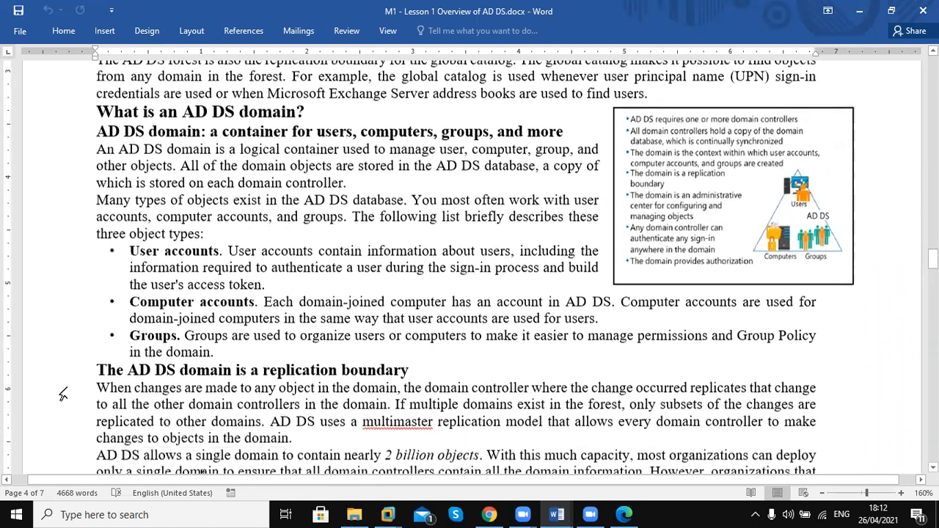
{"action": "key", "text": "Down"}
{"action": "key", "text": "Down"}
{"action": "key", "text": "Down"}
{"action": "key", "text": "Down"}
{"action": "key", "text": "Down"}
{"action": "key", "text": "Down"}
{"action": "key", "text": "Down"}
{"action": "key", "text": "Down"}
{"action": "key", "text": "Down"}
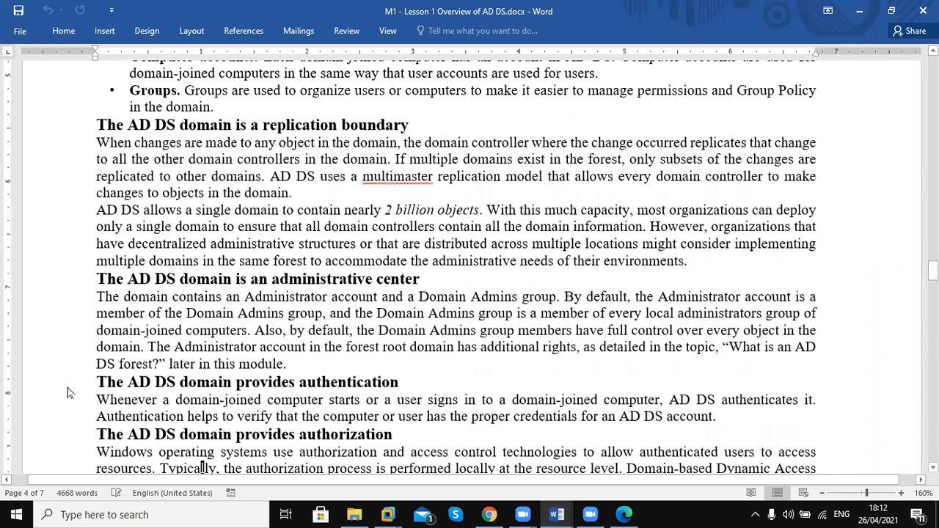
{"action": "key", "text": "Down"}
{"action": "key", "text": "Down"}
{"action": "key", "text": "Down"}
{"action": "key", "text": "Down"}
{"action": "key", "text": "Down"}
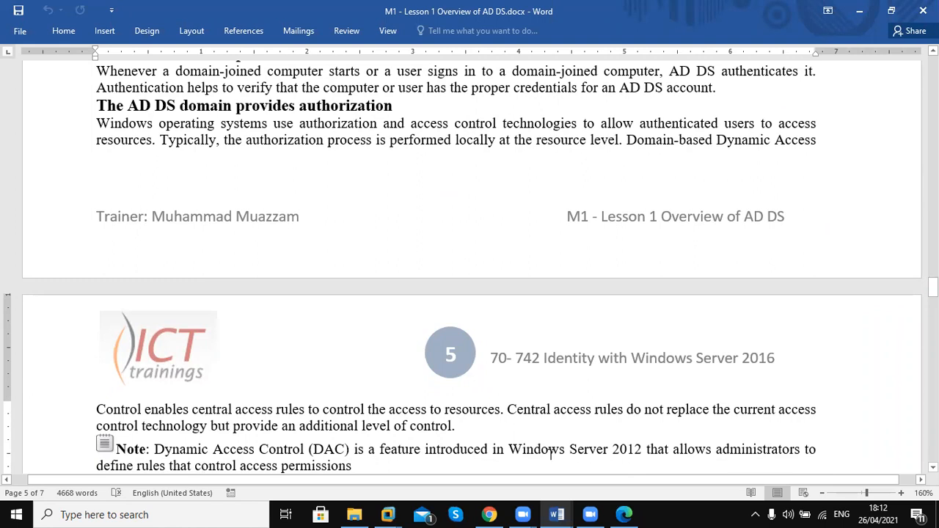
Step: Switch to the DC200 virtual machine in VMware Workstation and close the finished Add Roles and Features Wizard
{"action": "mouse_move", "coordinate": [390, 513]}
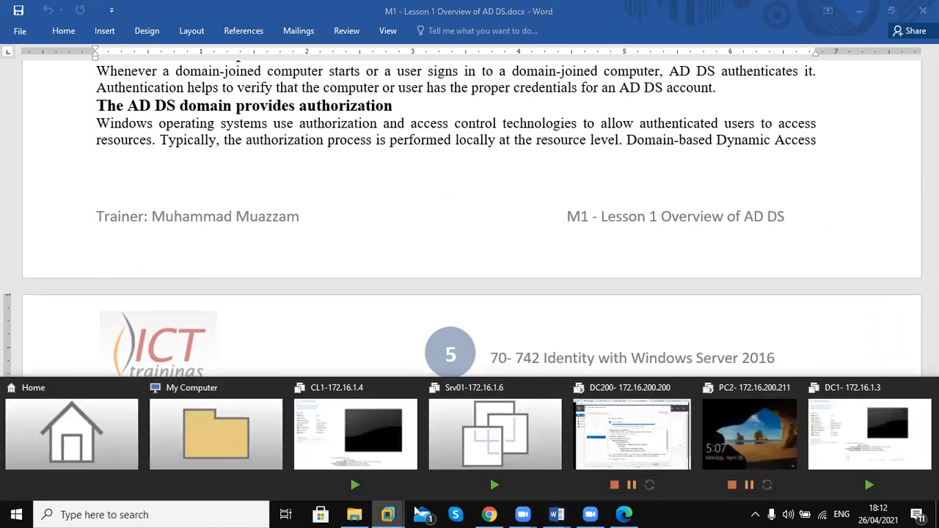
{"action": "left_click", "coordinate": [635, 453]}
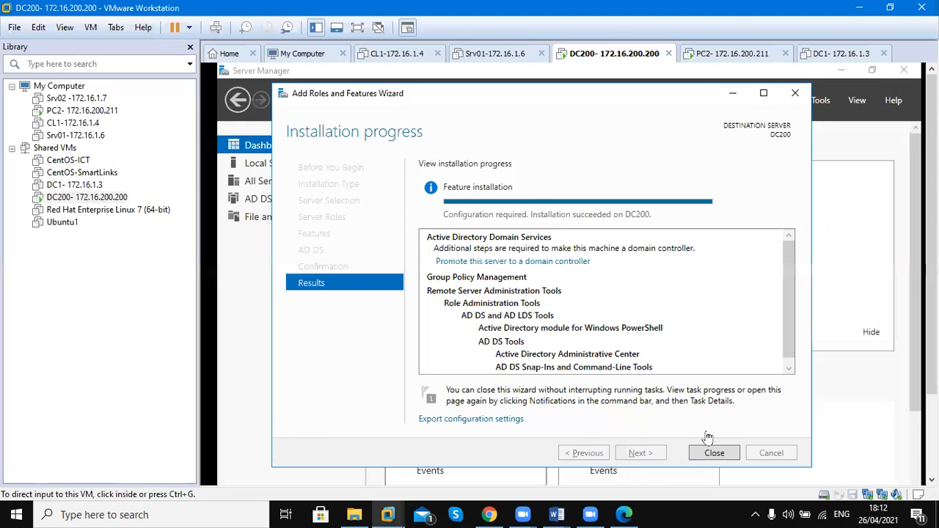
{"action": "left_click", "coordinate": [704, 456]}
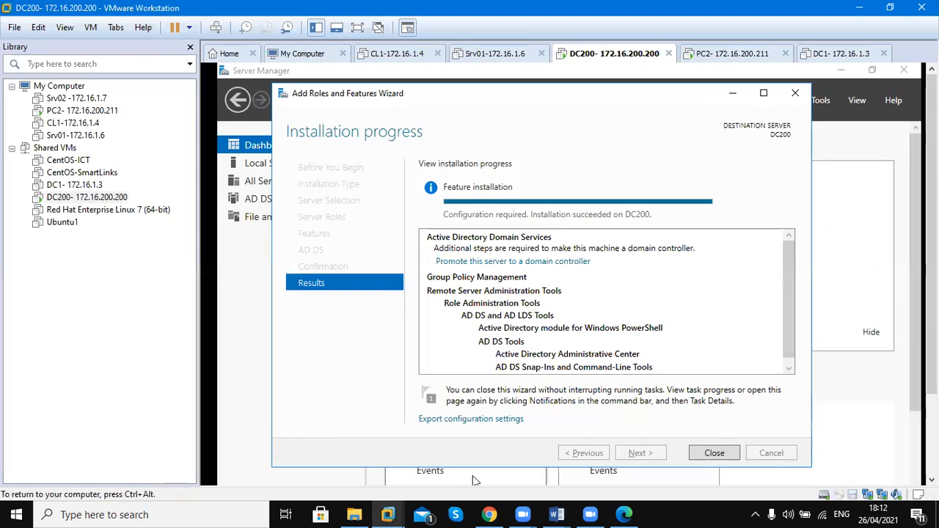
{"action": "left_click", "coordinate": [710, 458]}
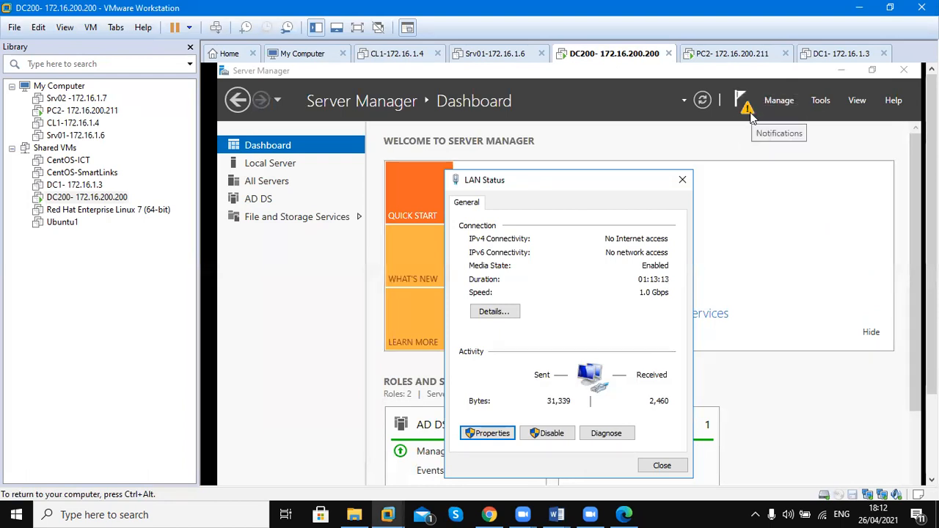
Step: Start promoting DC200 to a domain controller from the post-deployment notification and move the configuration wizard fully into view
{"action": "left_click", "coordinate": [748, 114]}
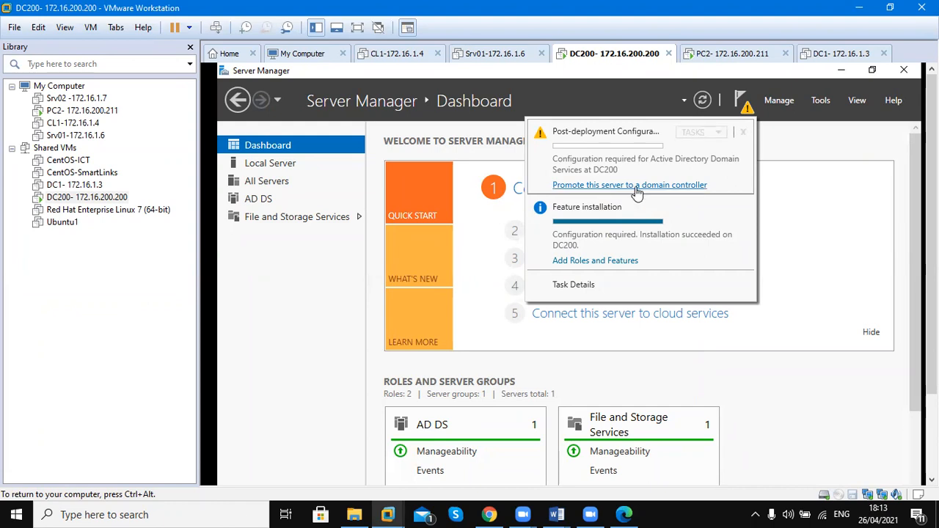
{"action": "left_click", "coordinate": [636, 185]}
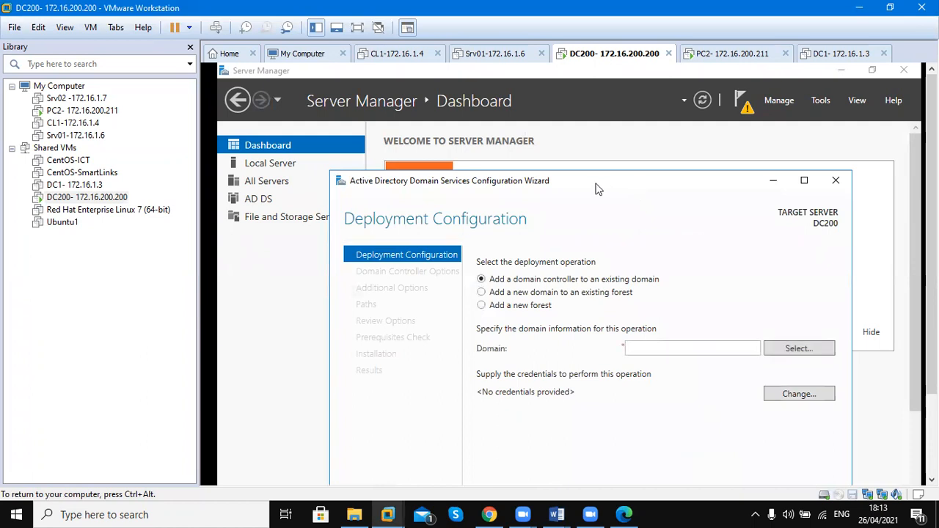
{"action": "left_click_drag", "start_coordinate": [596, 189], "coordinate": [524, 98]}
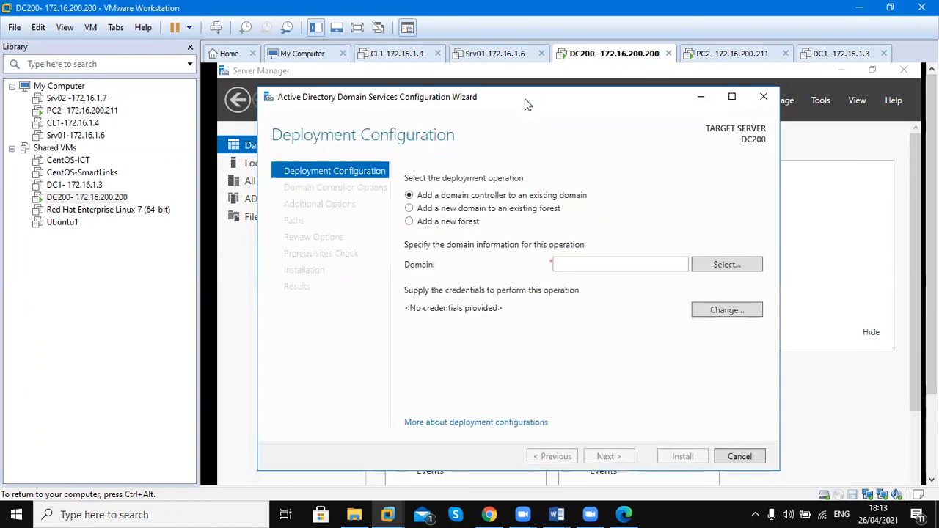
Step: Compare the settings required for a new forest, an existing domain, and a new domain in an existing forest
{"action": "left_click", "coordinate": [463, 224]}
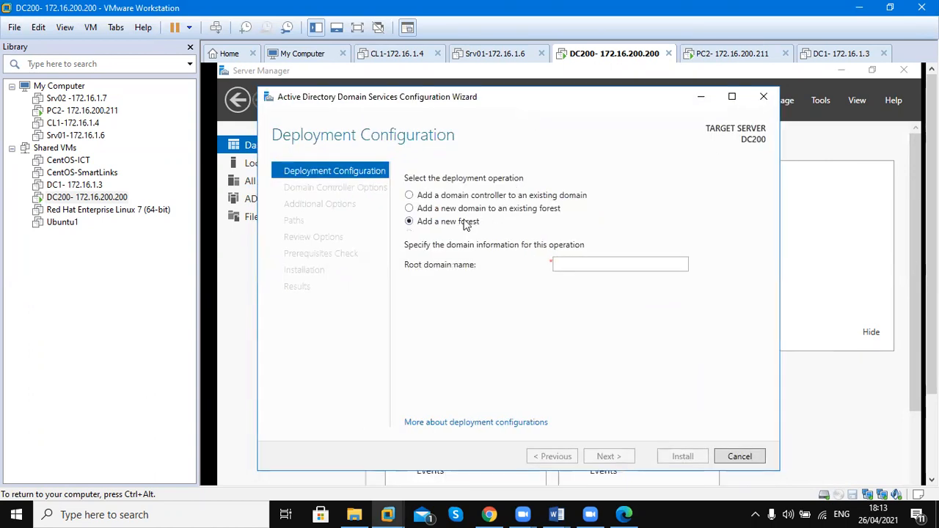
{"action": "left_click", "coordinate": [486, 196]}
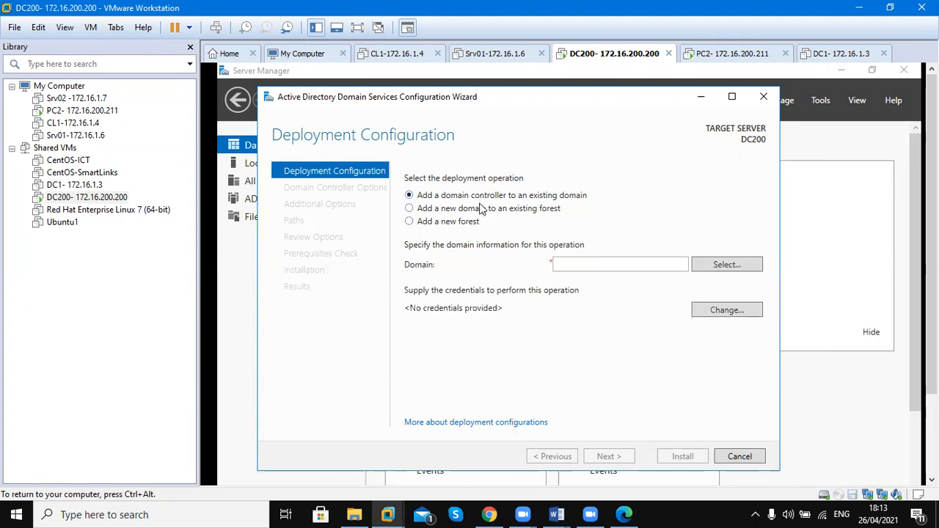
{"action": "left_click", "coordinate": [478, 210]}
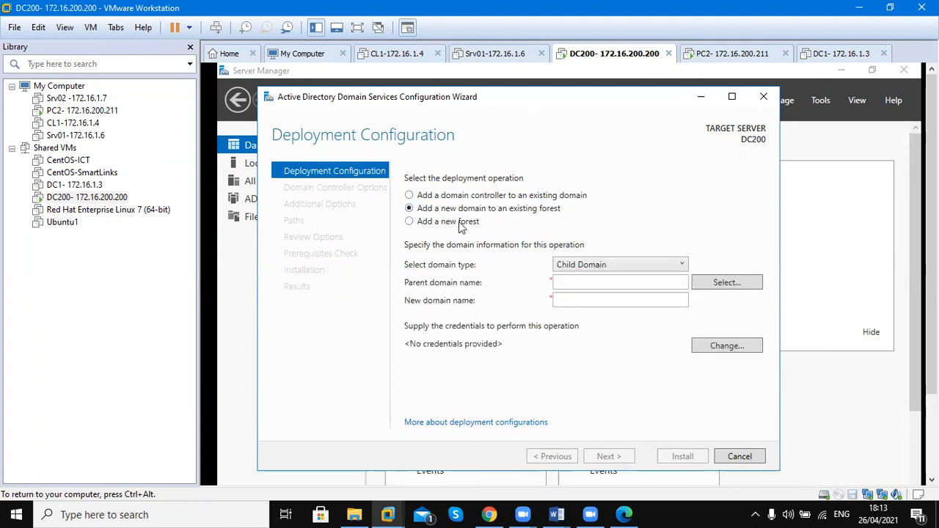
Step: Choose to add a new forest with the root domain name IT.local and proceed to the domain controller options
{"action": "left_click", "coordinate": [460, 223]}
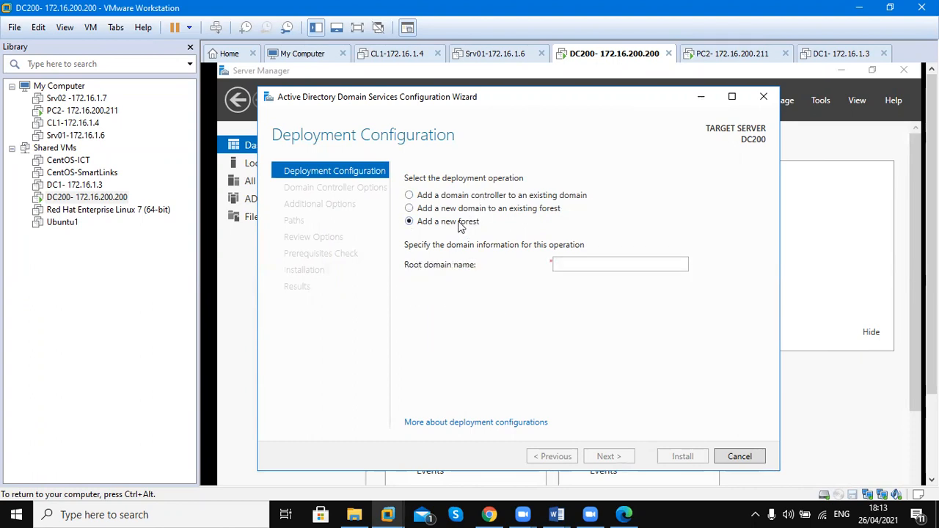
{"action": "left_click", "coordinate": [585, 264]}
{"action": "type", "text": "IT"}
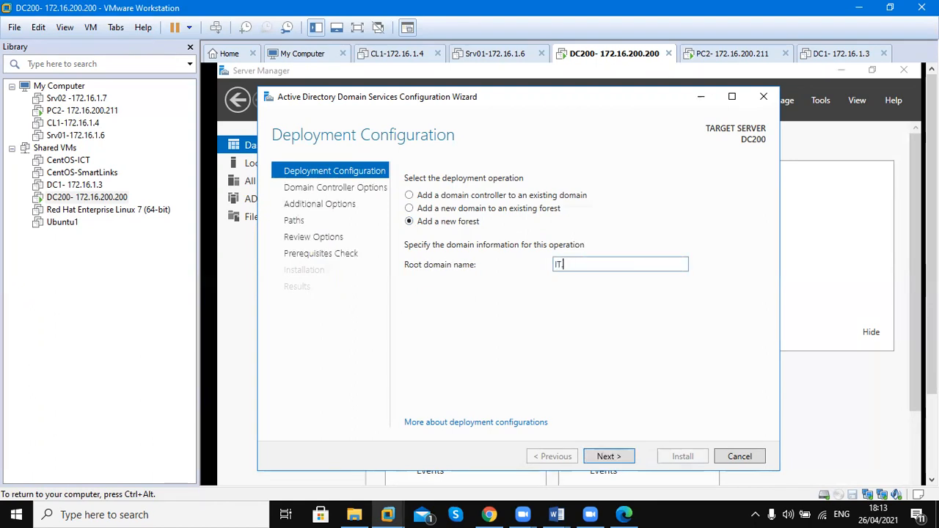
{"action": "type", "text": ".local"}
{"action": "left_click", "coordinate": [600, 451]}
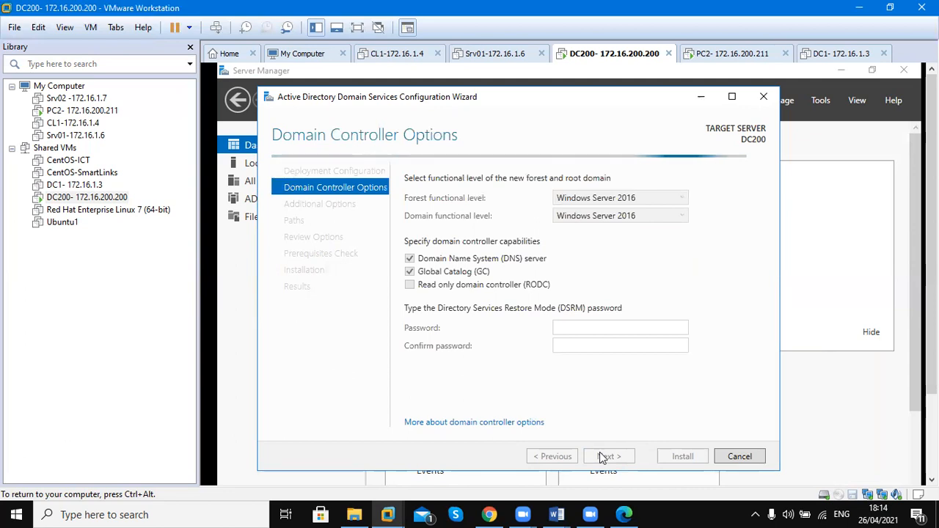
Step: Set the forest functional level to Windows Server 2008 and select Windows Server 2016 as the domain functional level
{"action": "left_click", "coordinate": [624, 204]}
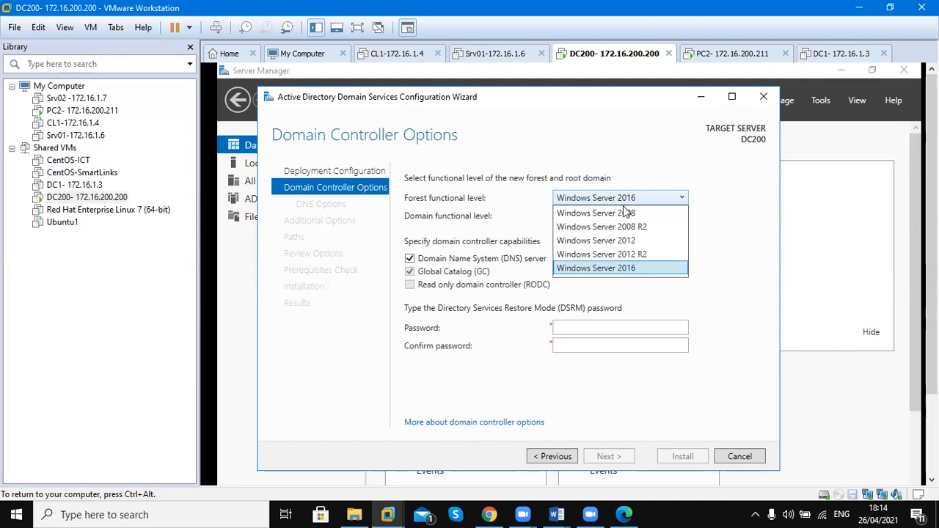
{"action": "left_click", "coordinate": [622, 215]}
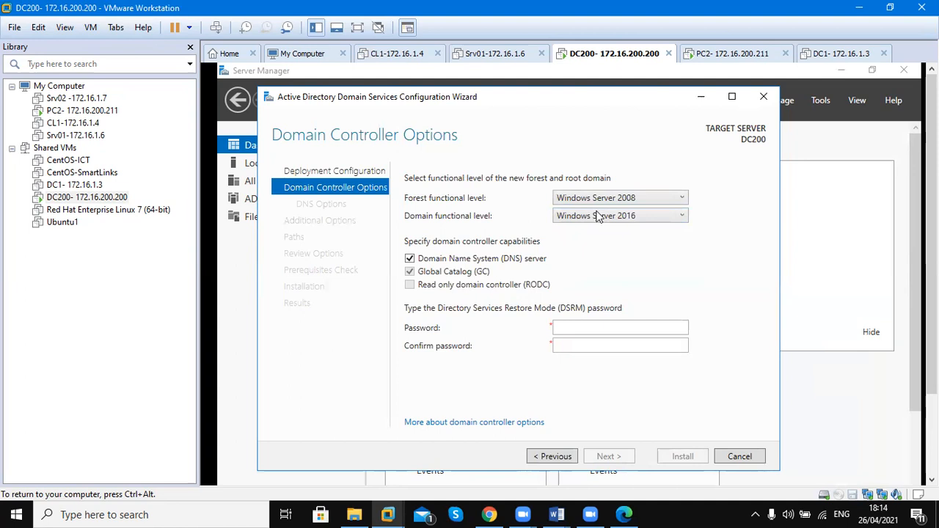
{"action": "left_click", "coordinate": [626, 215]}
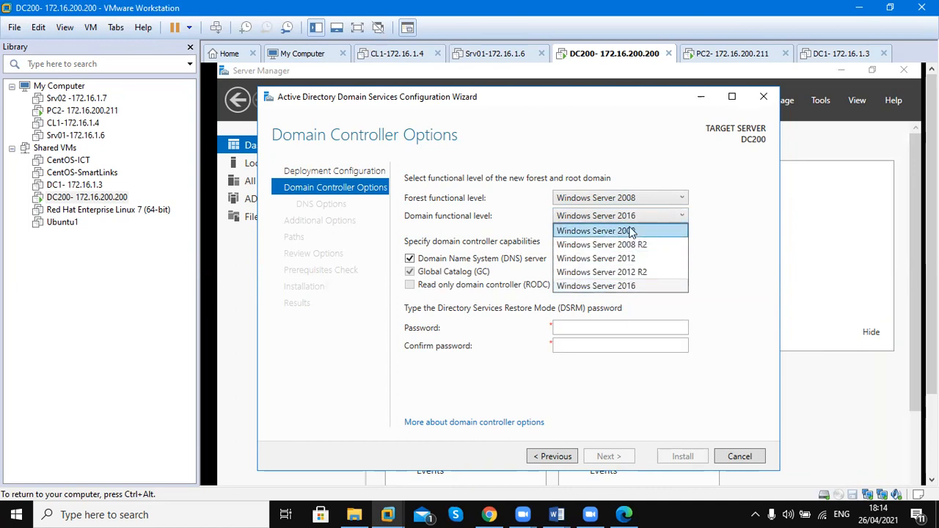
{"action": "left_click", "coordinate": [633, 286]}
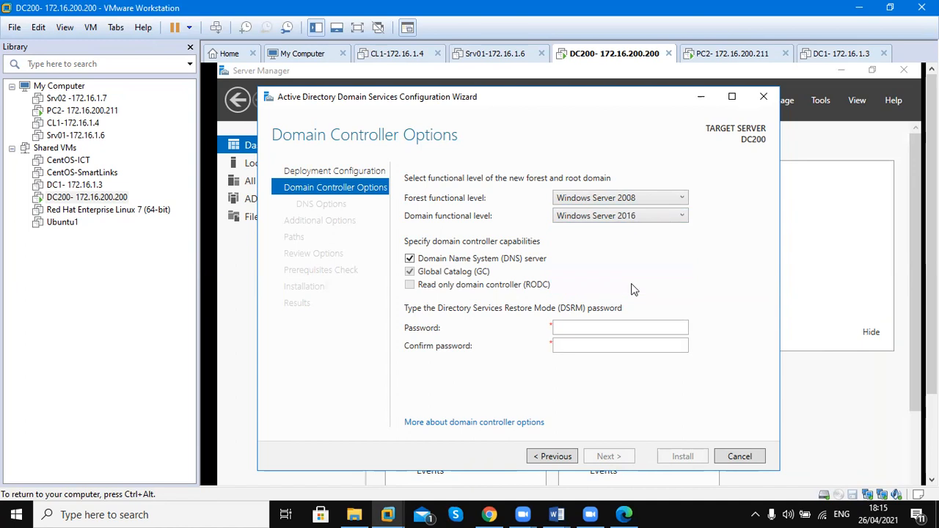
Step: Set the forest functional level to Windows Server 2012 and review the domain functional levels offered
{"action": "left_click", "coordinate": [632, 205]}
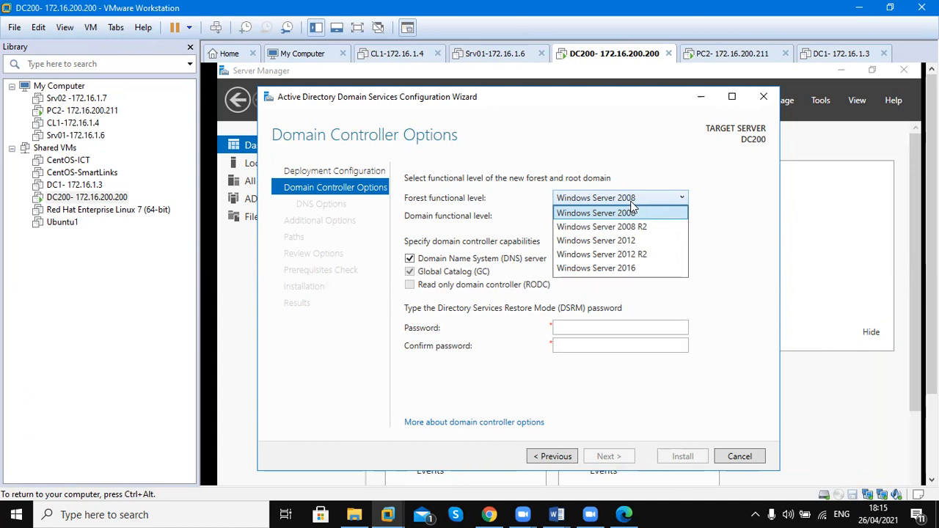
{"action": "left_click", "coordinate": [635, 244]}
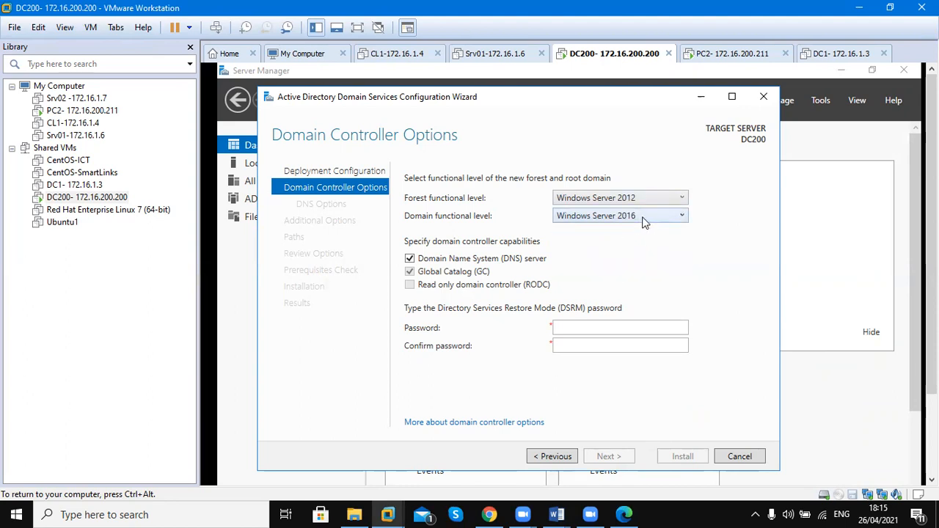
{"action": "left_click", "coordinate": [642, 220]}
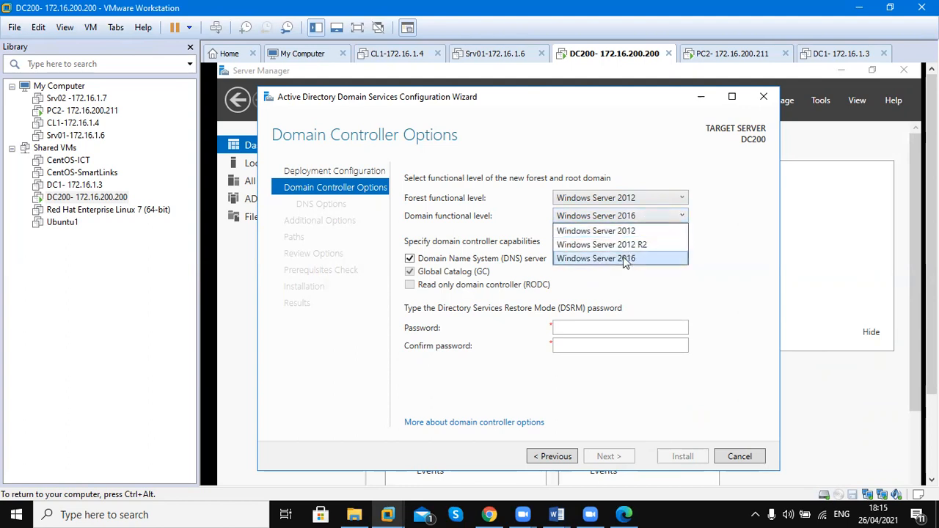
{"action": "left_click", "coordinate": [648, 200]}
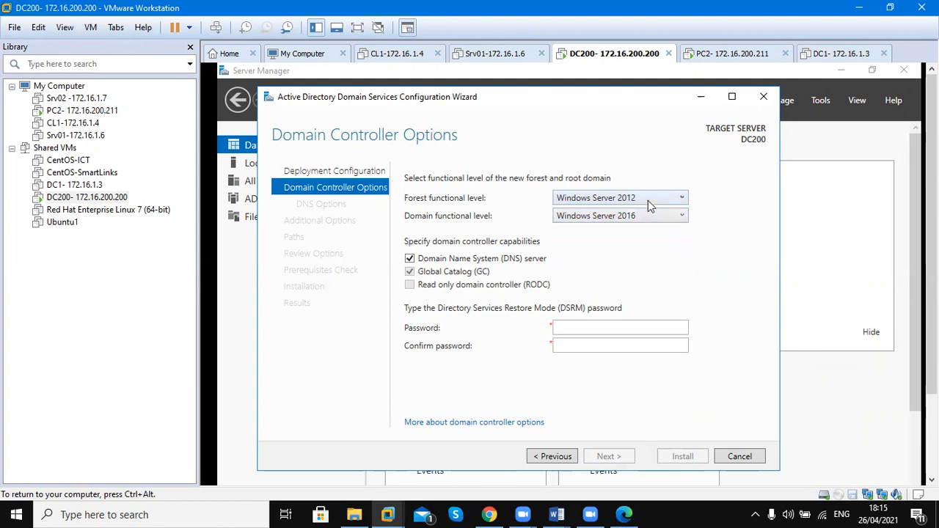
Step: Return the forest functional level to Windows Server 2008 and review the available domain functional levels
{"action": "left_click", "coordinate": [648, 200]}
{"action": "left_click", "coordinate": [639, 213]}
{"action": "left_click", "coordinate": [676, 216]}
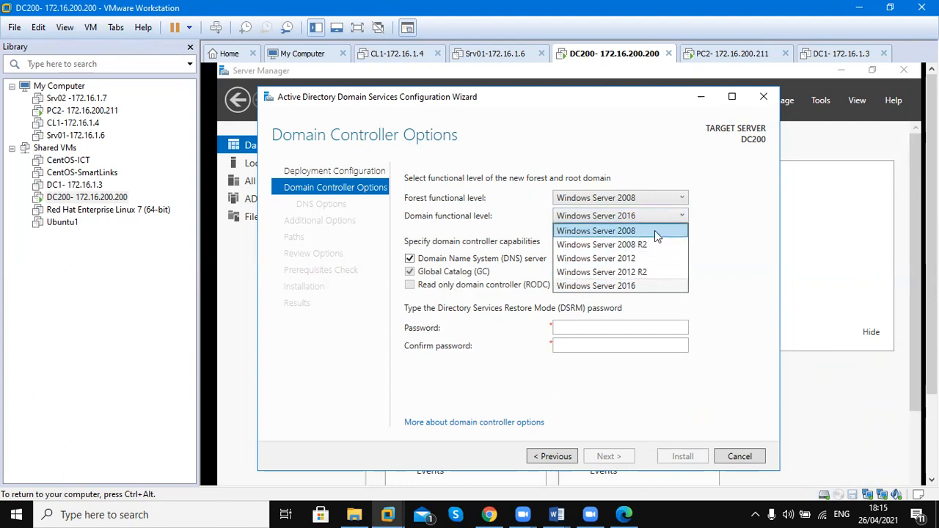
{"action": "left_click", "coordinate": [693, 203]}
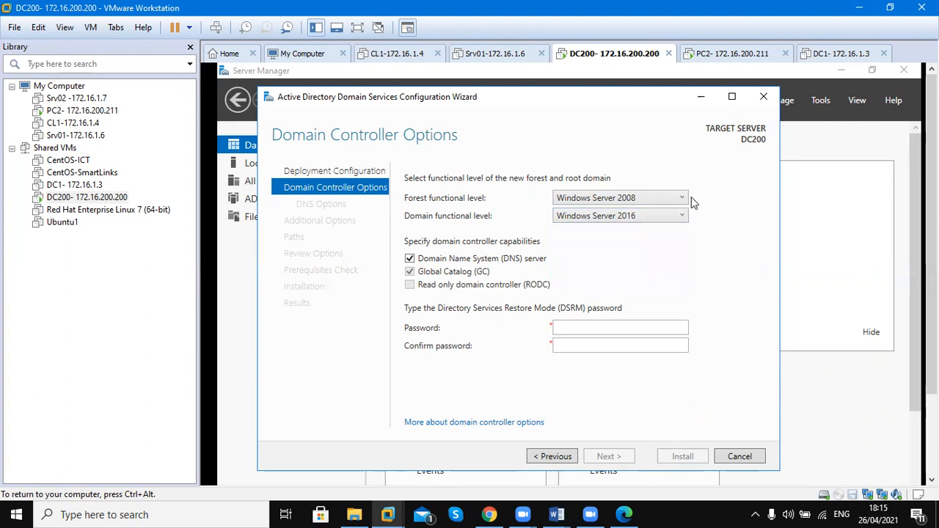
Step: Set the forest functional level to Windows Server 2016 and check the choices for the domain and forest functional levels
{"action": "left_click", "coordinate": [677, 203]}
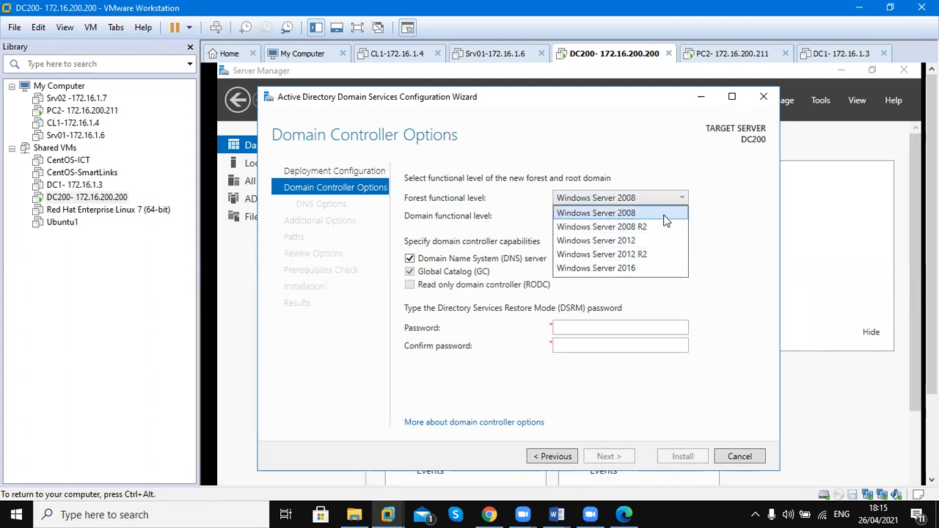
{"action": "left_click", "coordinate": [657, 269]}
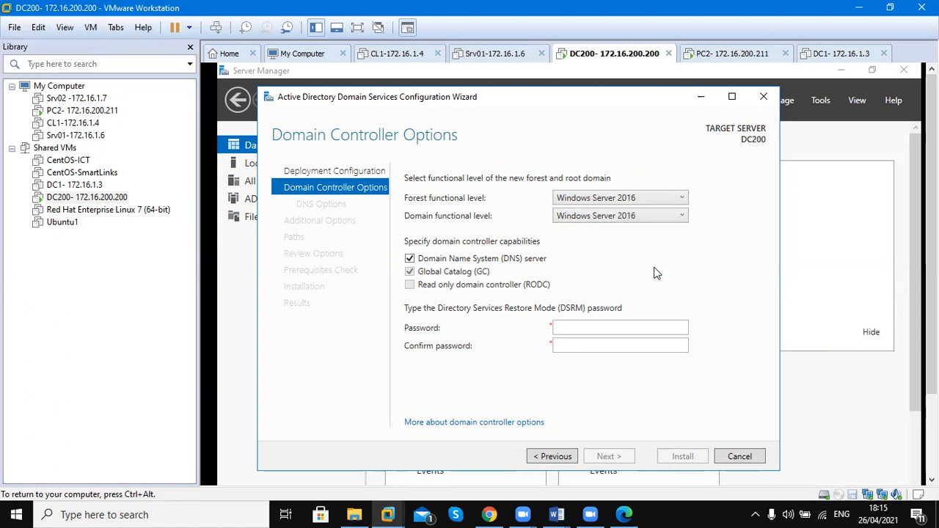
{"action": "left_click", "coordinate": [636, 217]}
{"action": "left_click", "coordinate": [636, 215]}
{"action": "left_click", "coordinate": [664, 200]}
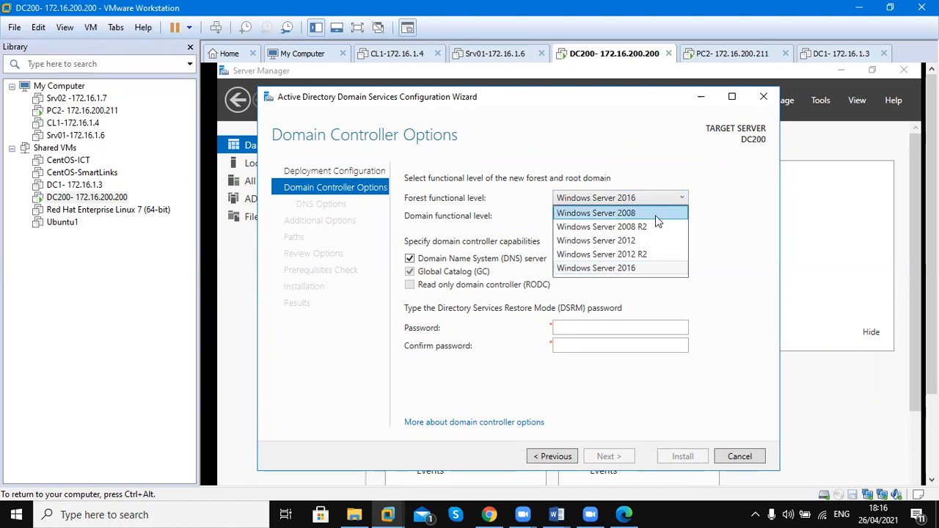
{"action": "left_click", "coordinate": [708, 160]}
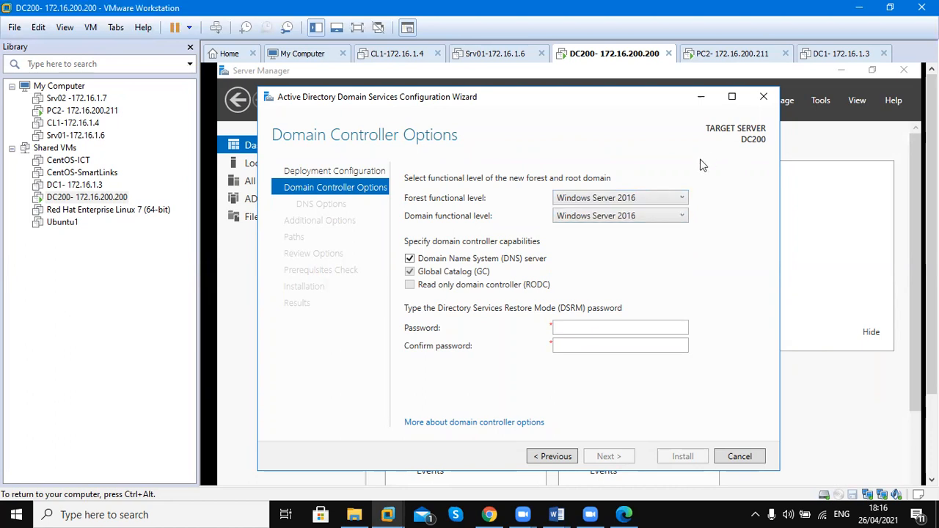
Step: Clear the Domain Name System (DNS) server capability and enable it again
{"action": "left_click", "coordinate": [472, 262]}
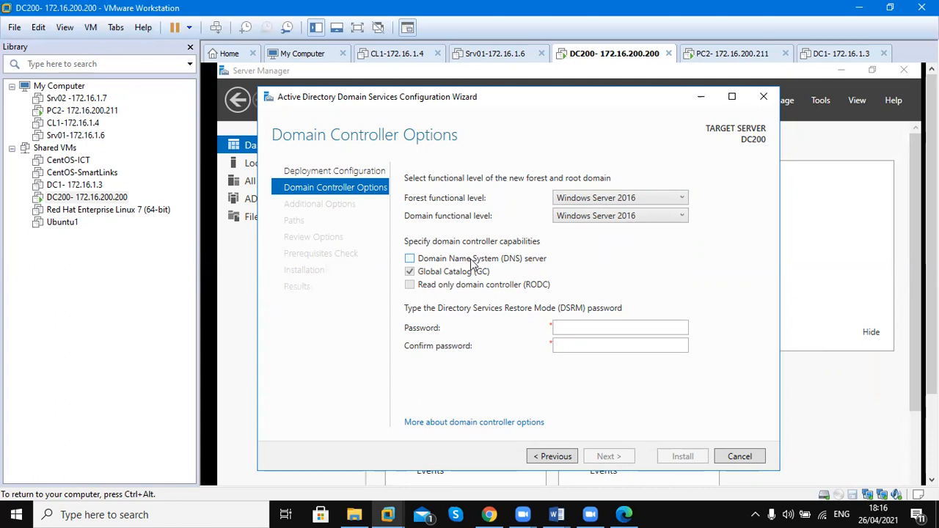
{"action": "left_click", "coordinate": [471, 263]}
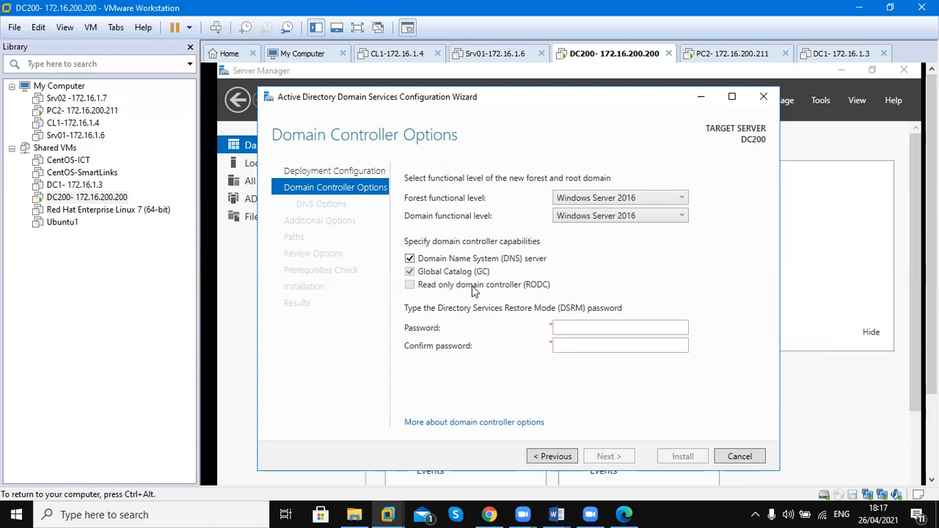
Step: Enter and confirm the Directory Services Restore Mode (DSRM) password and accept the domain controller options
{"action": "left_click", "coordinate": [564, 327]}
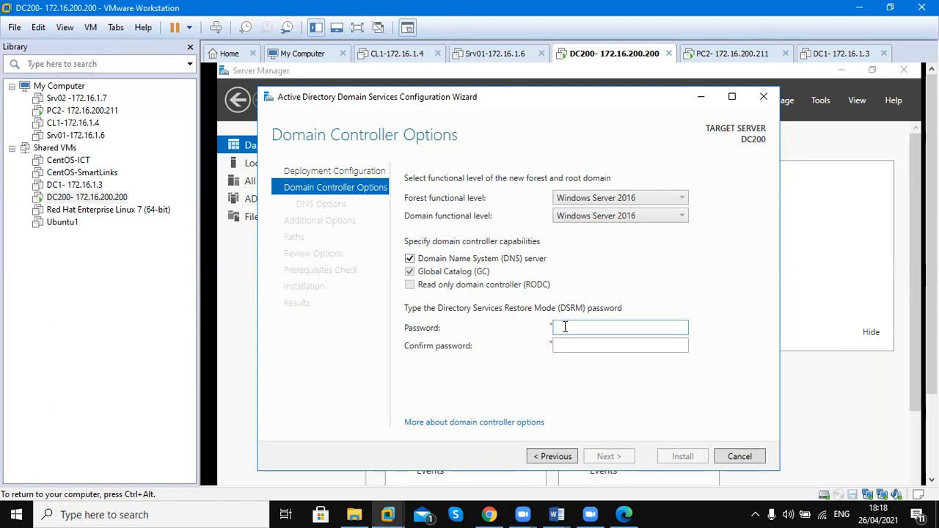
{"action": "type", "text": "*******"}
{"action": "key", "text": "Tab"}
{"action": "type", "text": "********"}
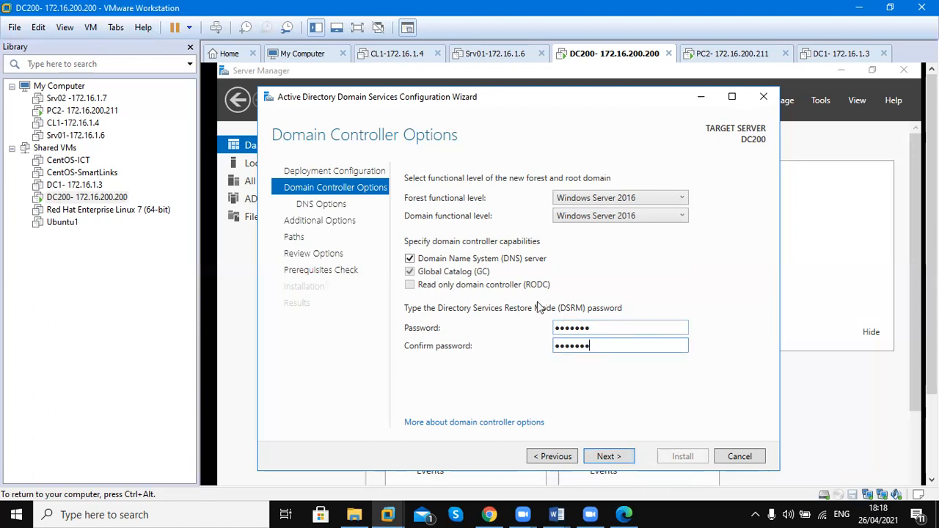
{"action": "left_click", "coordinate": [607, 457]}
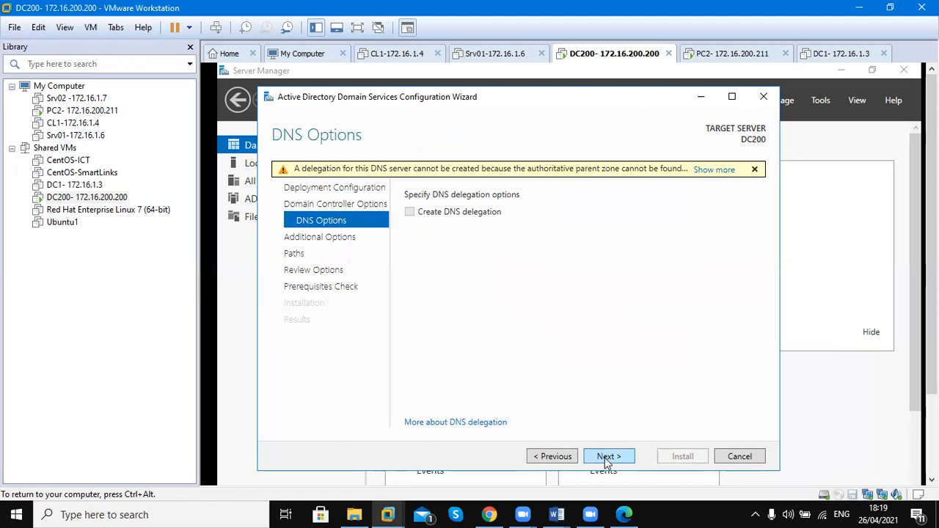
Step: Continue without creating a DNS delegation and accept IT as the NetBIOS domain name
{"action": "left_click", "coordinate": [607, 456]}
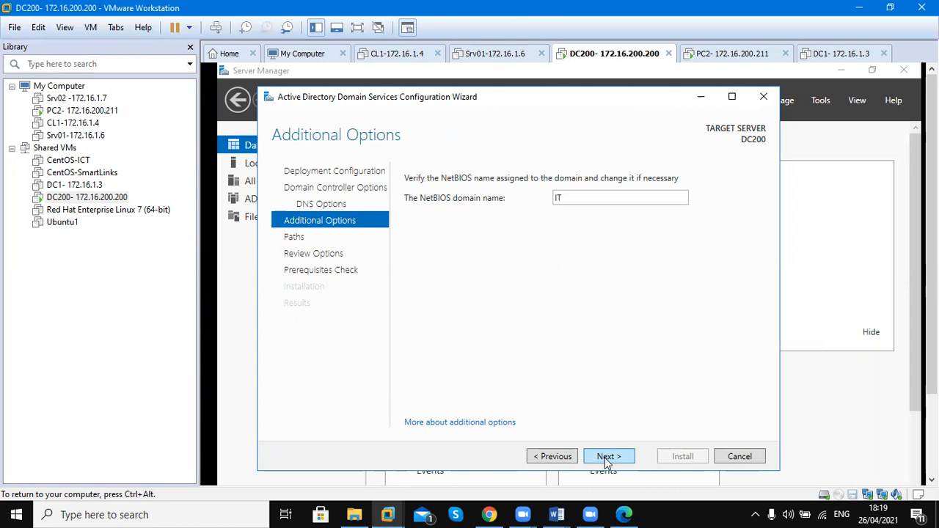
{"action": "left_click", "coordinate": [605, 458]}
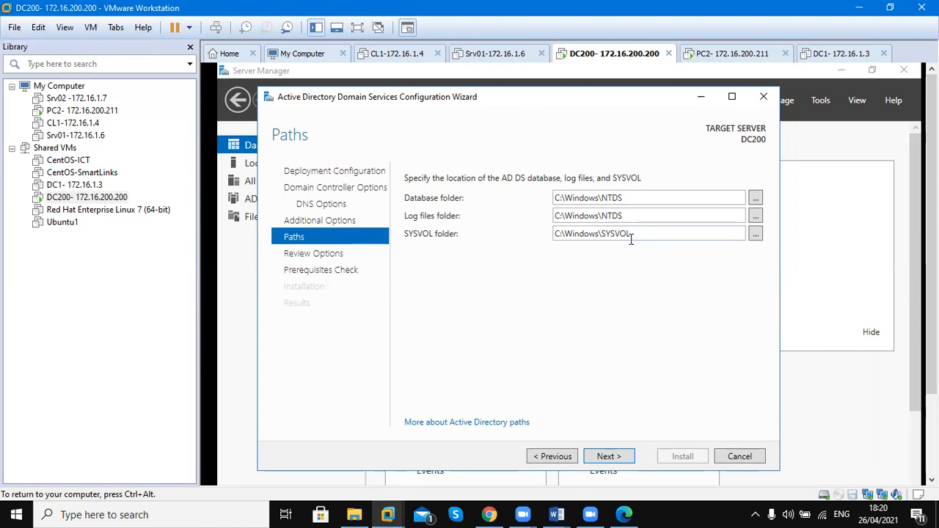
Step: Review the database, log files and SYSVOL folder paths and accept the default C:\Windows\NTDS and C:\Windows\SYSVOL locations
{"action": "double_click", "coordinate": [639, 232]}
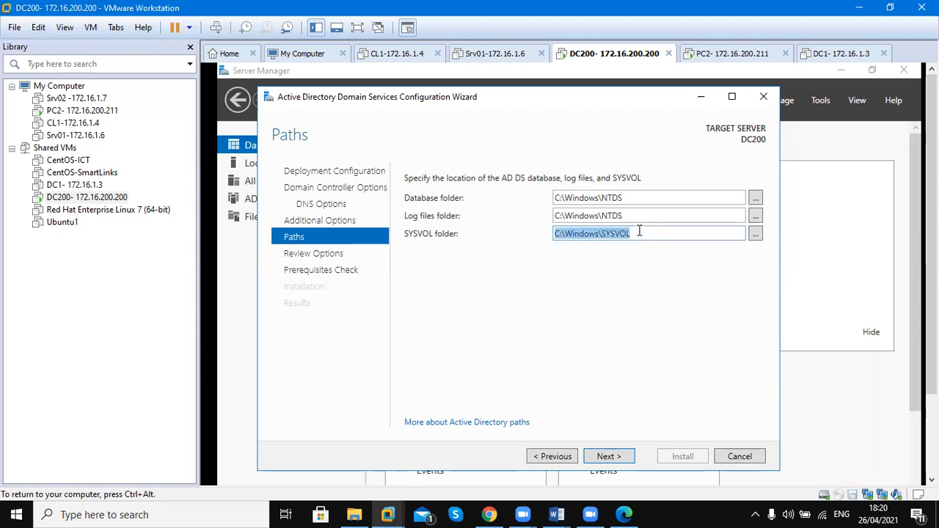
{"action": "double_click", "coordinate": [634, 214]}
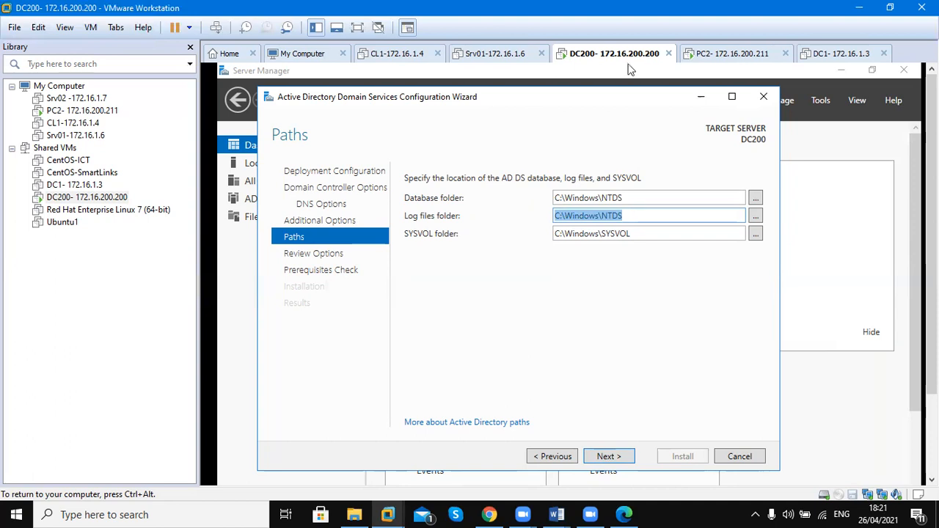
{"action": "key", "text": "ctrl+alt"}
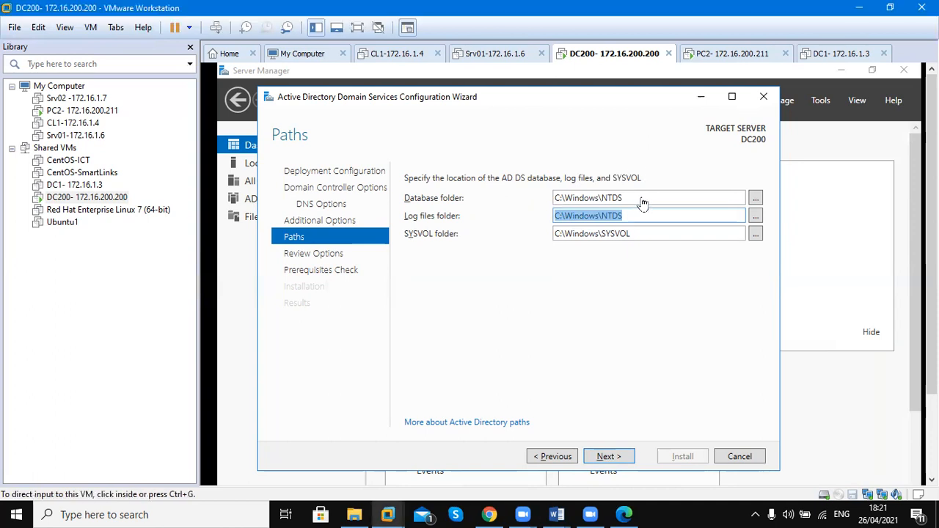
{"action": "left_click", "coordinate": [616, 178]}
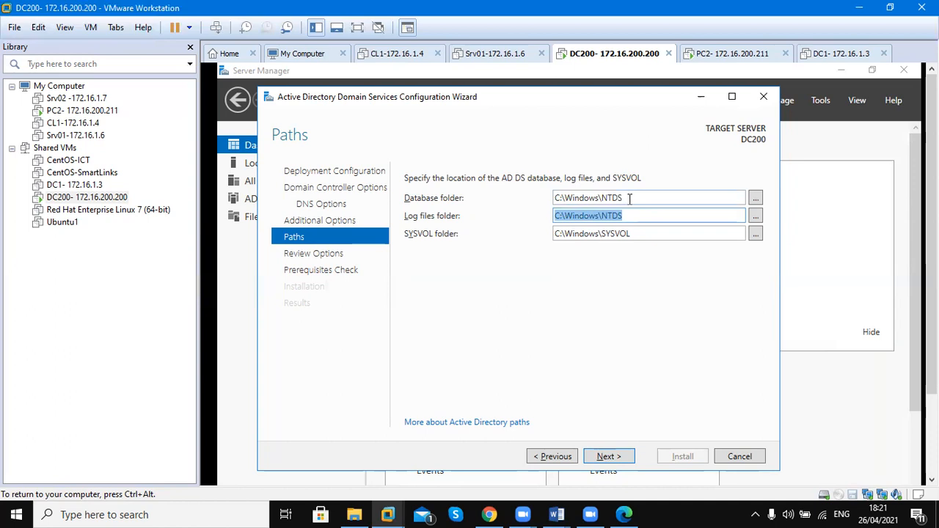
{"action": "key", "text": "shift+Tab"}
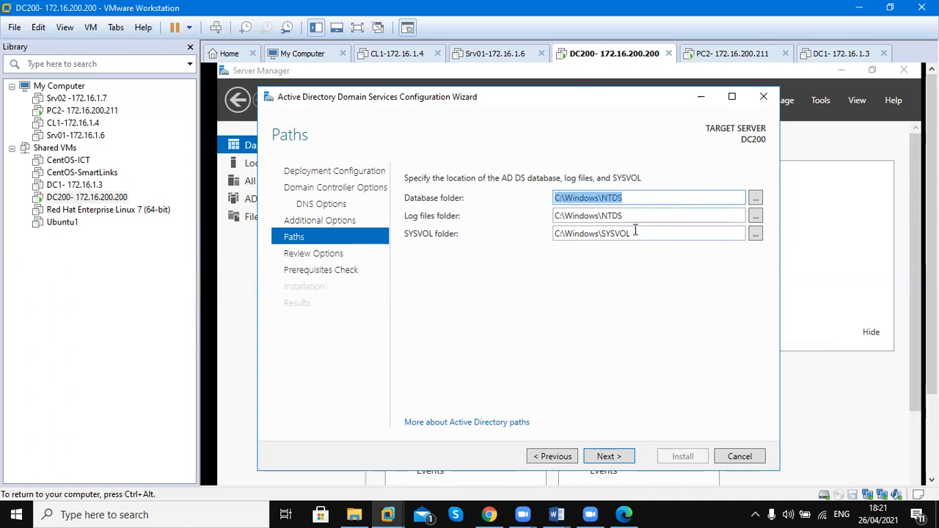
{"action": "left_click", "coordinate": [635, 233]}
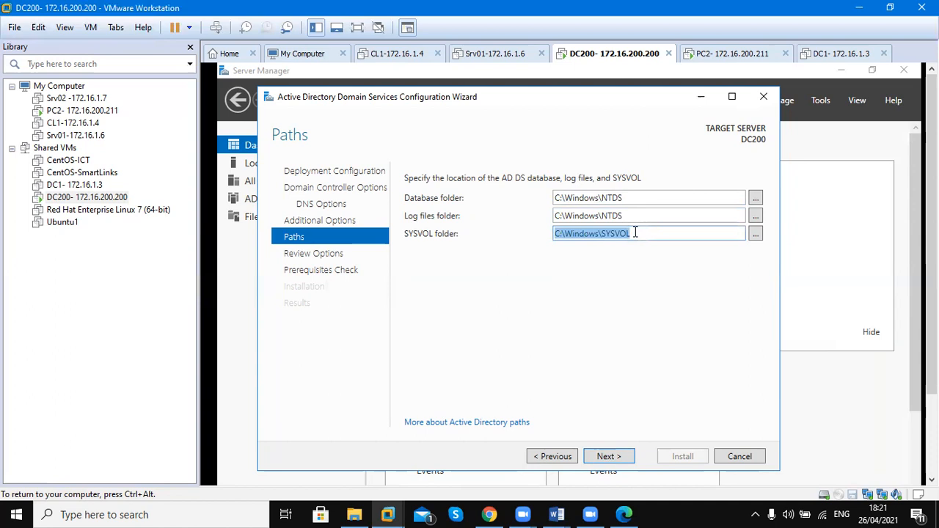
{"action": "left_click", "coordinate": [635, 232]}
{"action": "left_click", "coordinate": [636, 214]}
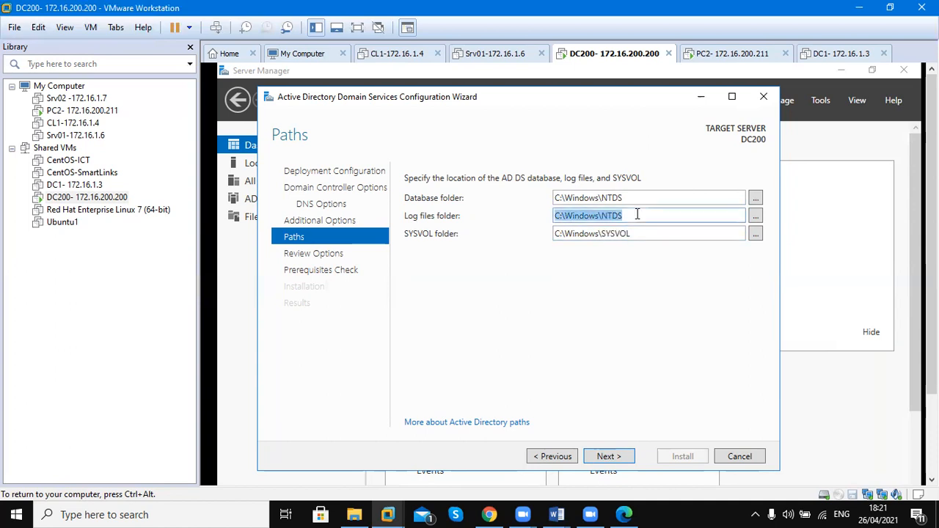
{"action": "left_click", "coordinate": [608, 456]}
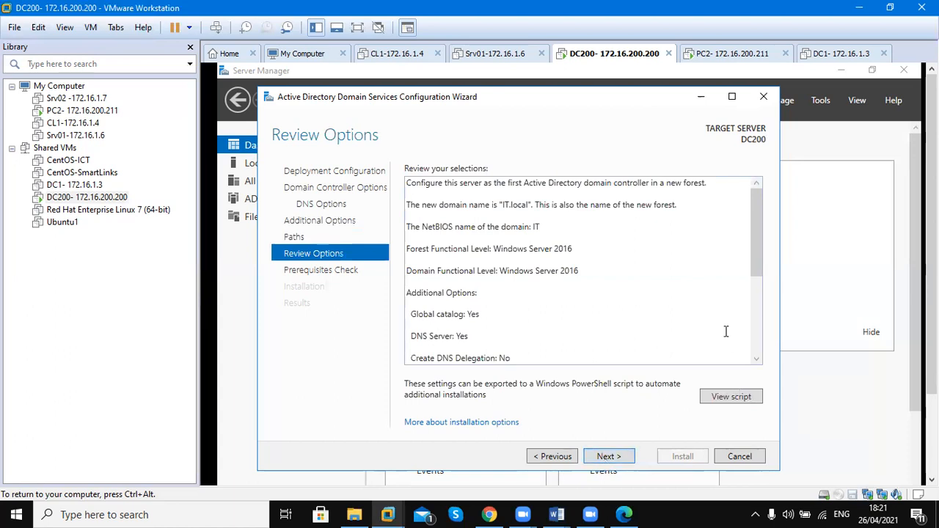
Step: Review the selected options and read through the generated PowerShell script for AD DS deployment, then close the script
{"action": "mouse_move", "coordinate": [756, 210]}
{"action": "left_mouse_down"}
{"action": "mouse_move", "coordinate": [761, 304]}
{"action": "mouse_move", "coordinate": [747, 199]}
{"action": "left_mouse_up"}
{"action": "left_click", "coordinate": [723, 398]}
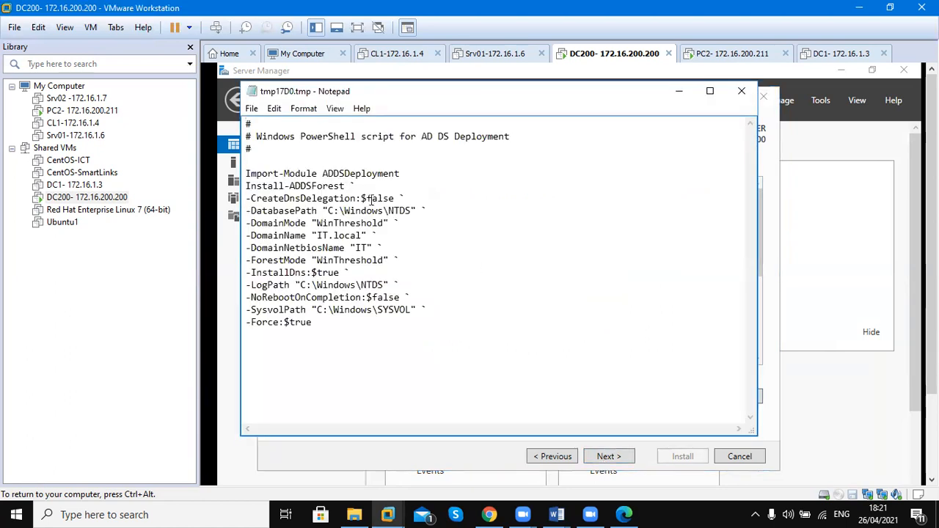
{"action": "left_click_drag", "start_coordinate": [294, 133], "coordinate": [449, 141]}
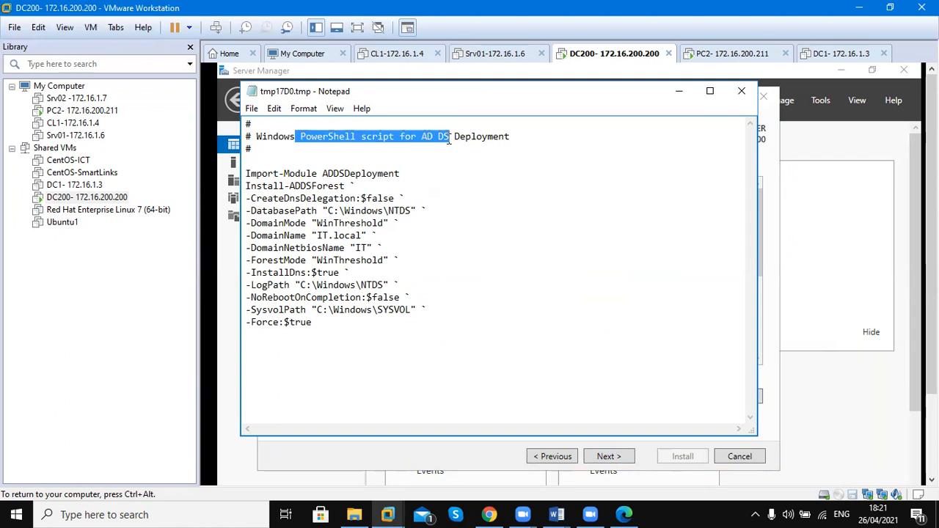
{"action": "left_click", "coordinate": [448, 140]}
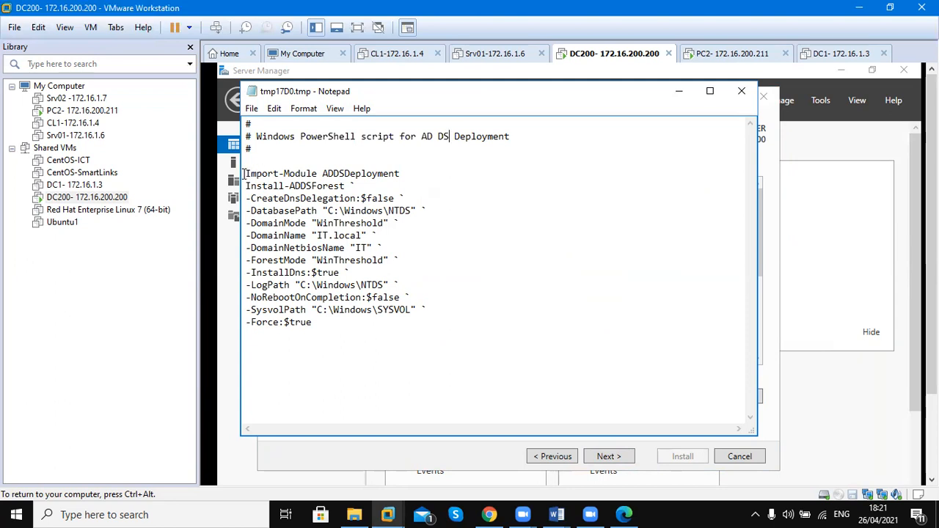
{"action": "left_click_drag", "start_coordinate": [244, 174], "coordinate": [403, 174]}
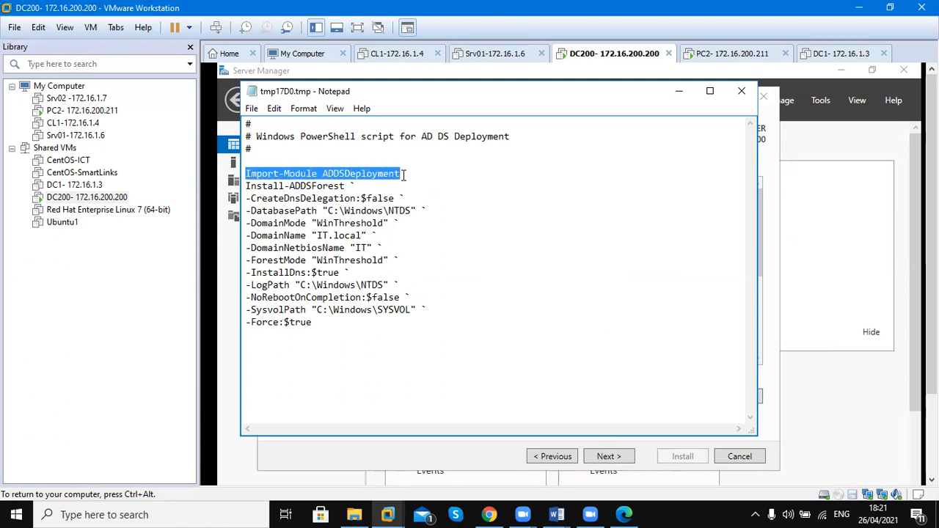
{"action": "left_click_drag", "start_coordinate": [402, 174], "coordinate": [398, 198]}
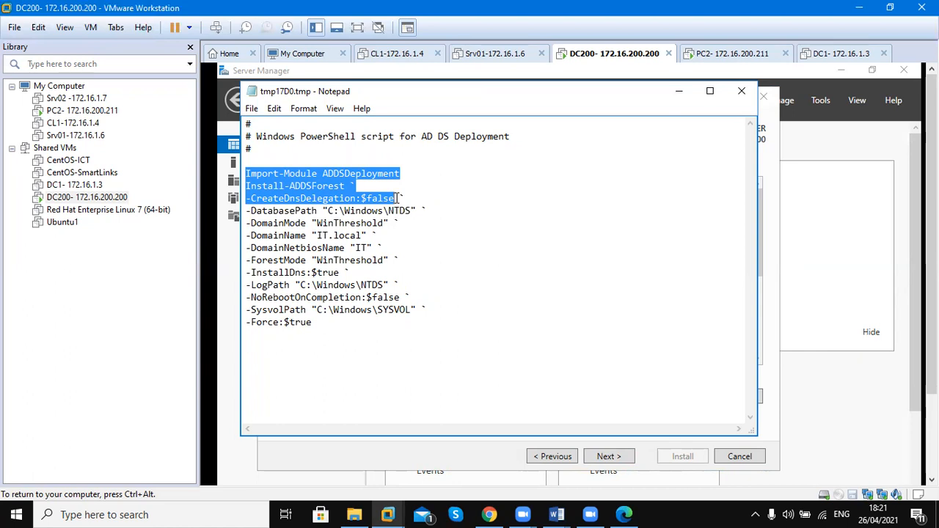
{"action": "left_click_drag", "start_coordinate": [398, 198], "coordinate": [398, 332]}
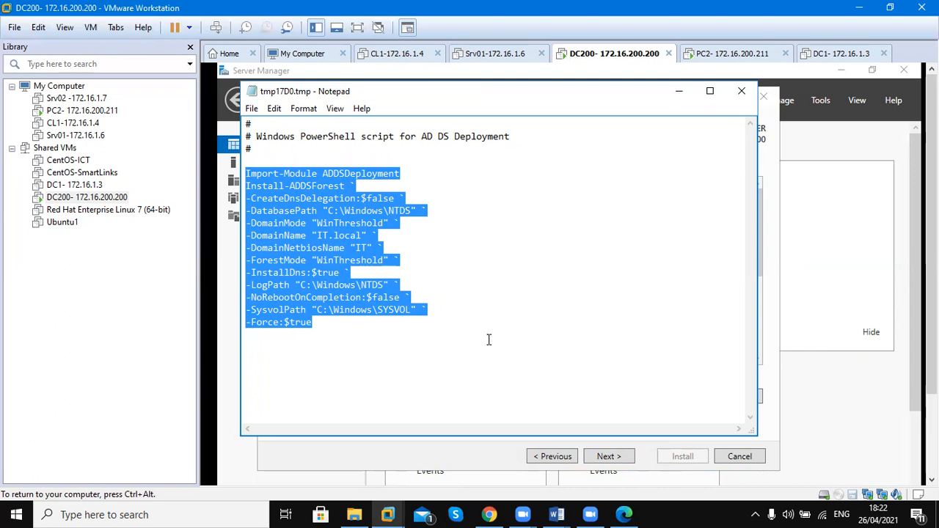
{"action": "left_click", "coordinate": [744, 90]}
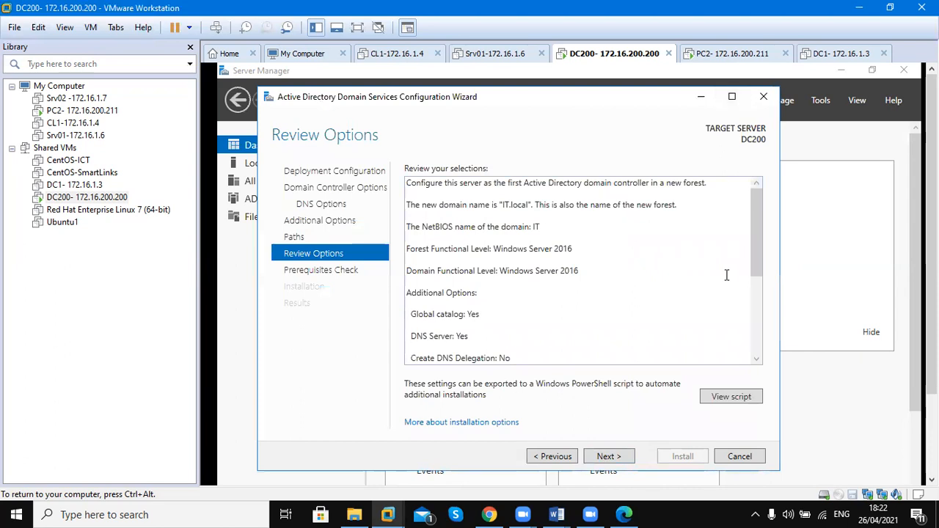
Step: Run the prerequisites check, install the domain controller configuration on DC200 and dismiss the restart notice
{"action": "left_click", "coordinate": [618, 458]}
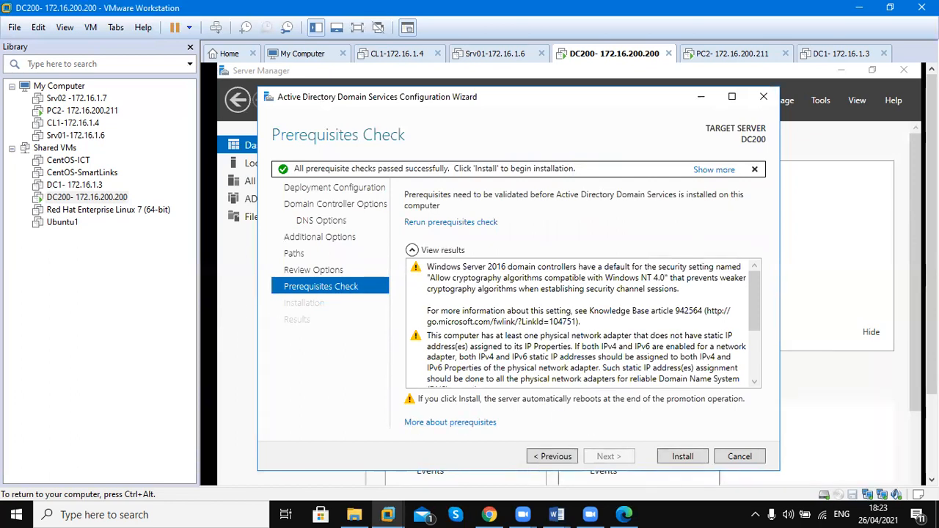
{"action": "left_click", "coordinate": [682, 456]}
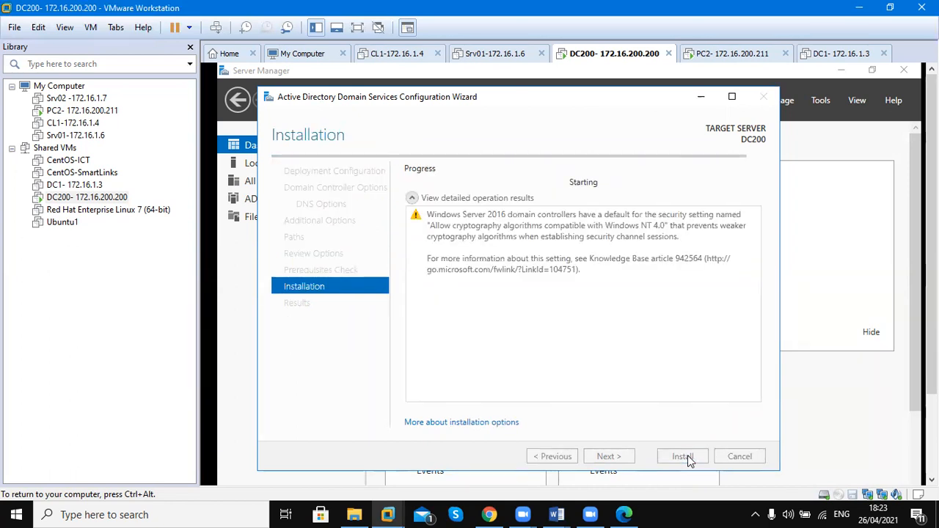
{"action": "key", "text": "ctrl+alt"}
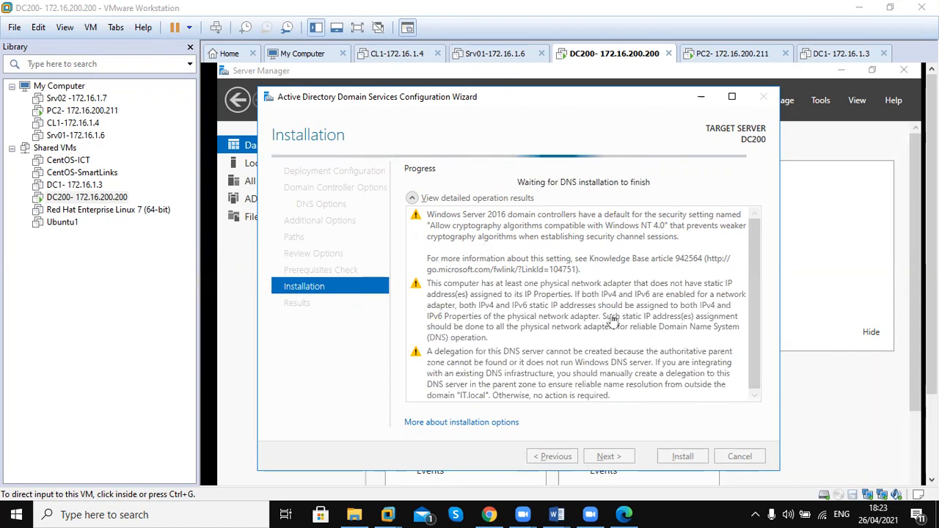
{"action": "left_click", "coordinate": [689, 460]}
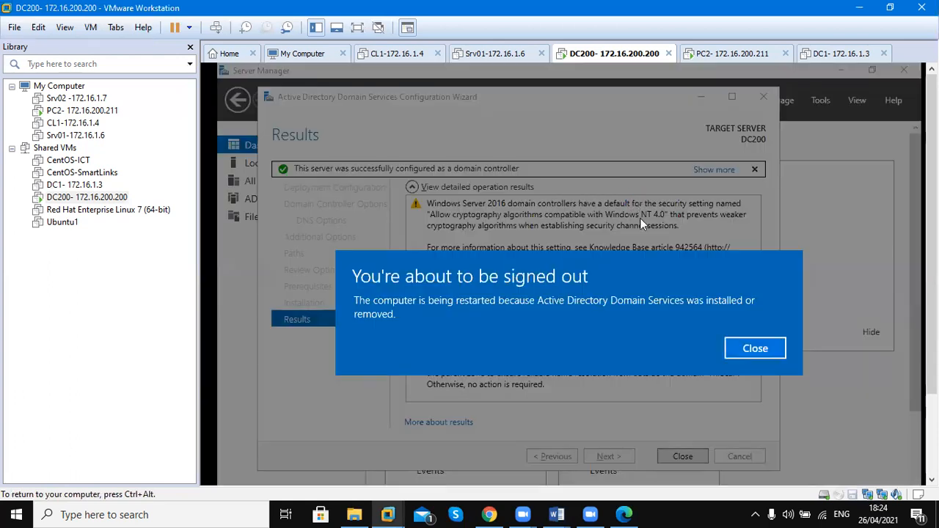
{"action": "left_click", "coordinate": [745, 351]}
{"action": "left_click", "coordinate": [683, 456]}
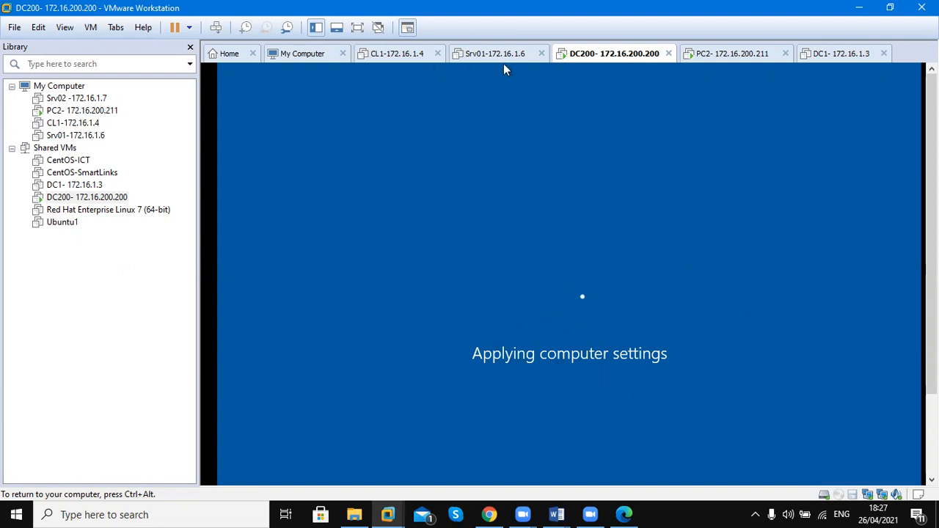
Step: Close the Srv01, CL1 and DC1 virtual machine views and return to DC200
{"action": "key", "text": "ctrl+alt"}
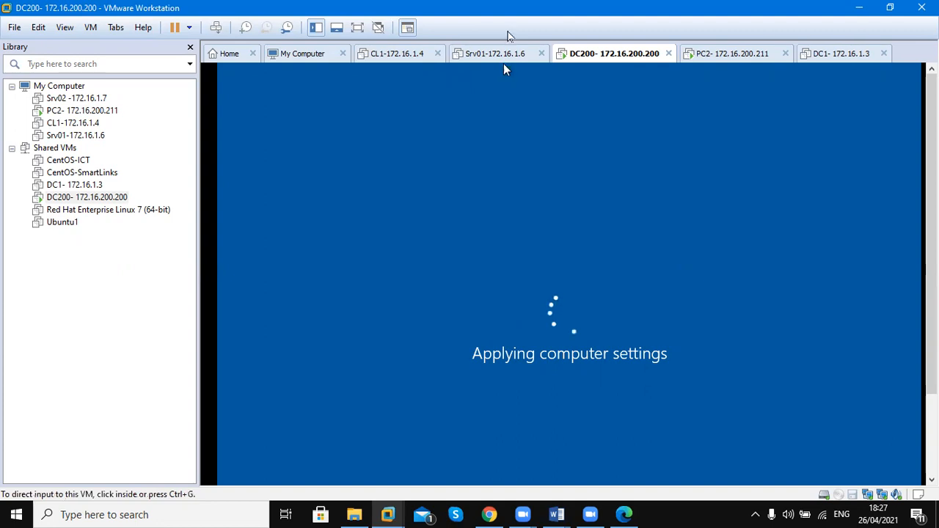
{"action": "left_click", "coordinate": [542, 54]}
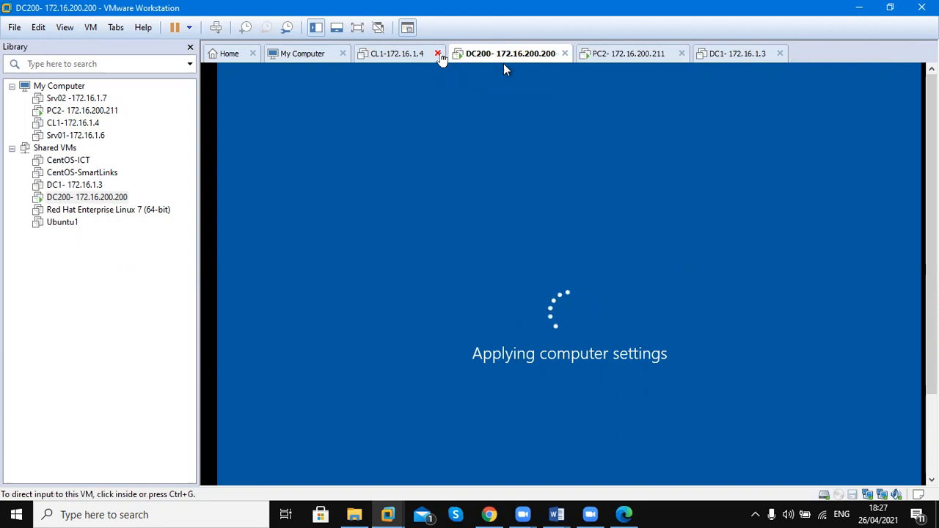
{"action": "left_click", "coordinate": [438, 54]}
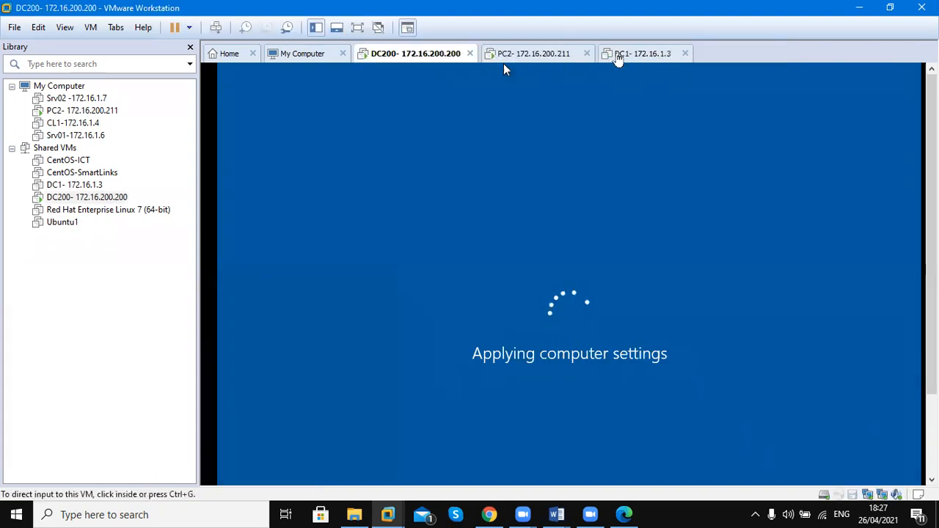
{"action": "left_click", "coordinate": [623, 55]}
{"action": "left_click", "coordinate": [685, 53]}
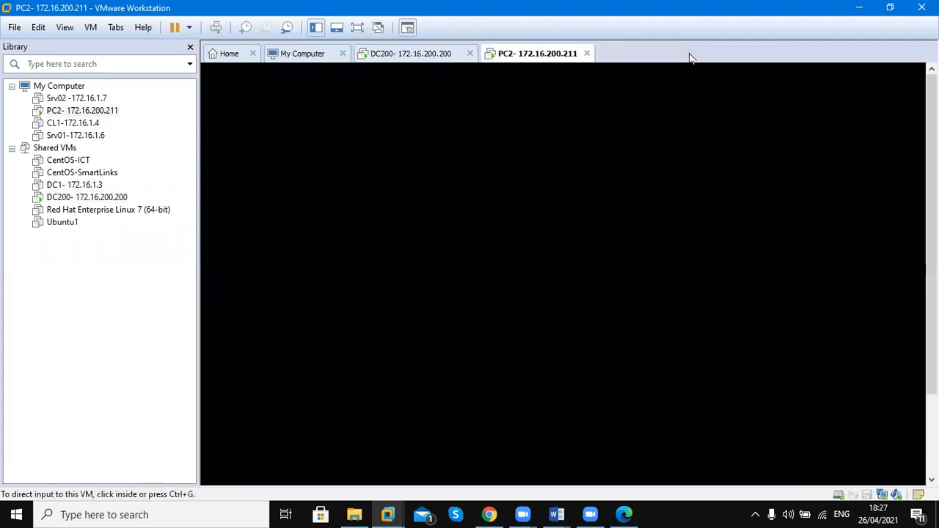
{"action": "left_click", "coordinate": [393, 58]}
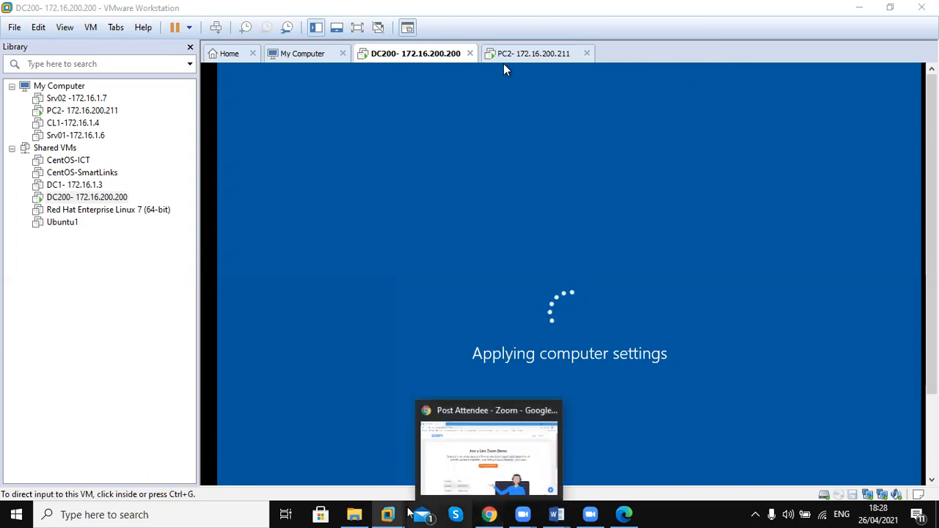
Step: Switch to Edge and skim the step-by-step Active Directory PDF up to the domain controller promotion instructions
{"action": "mouse_move", "coordinate": [350, 511]}
{"action": "mouse_move", "coordinate": [559, 513]}
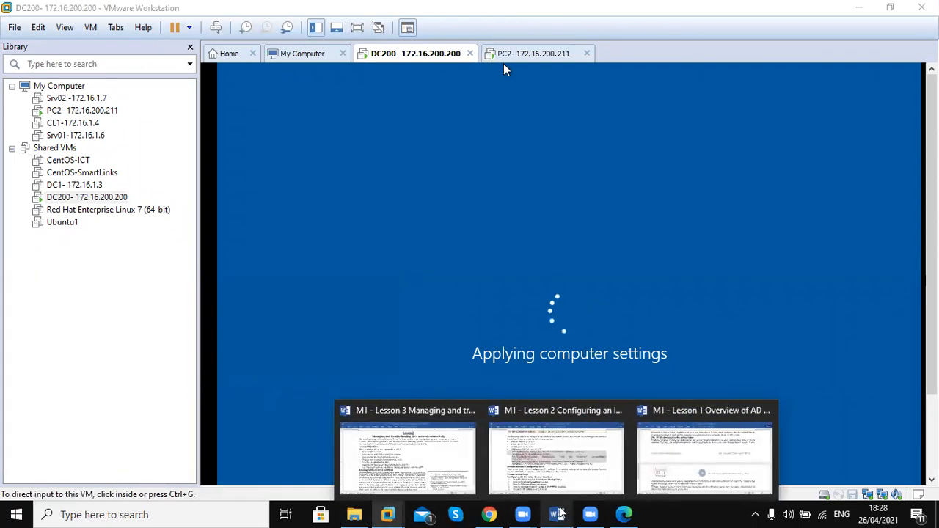
{"action": "left_click", "coordinate": [622, 513]}
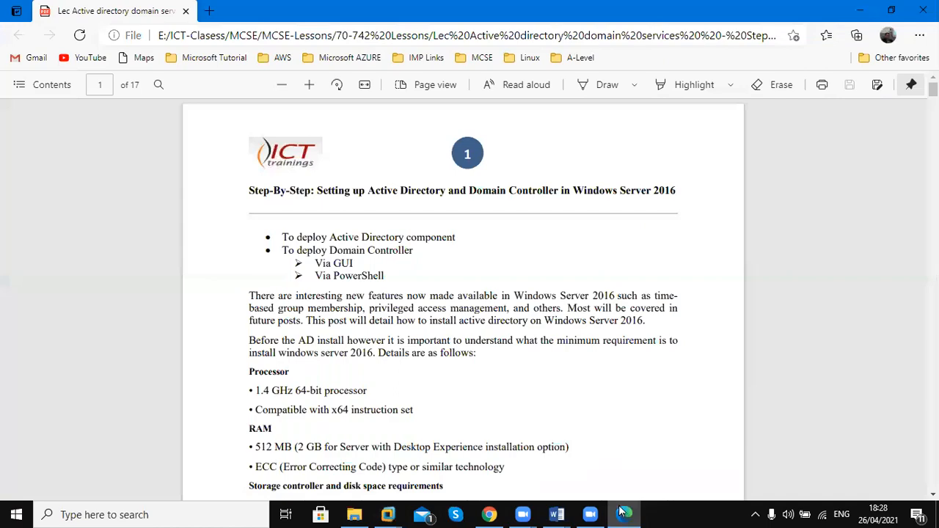
{"action": "scroll", "coordinate": [593, 369], "scroll_direction": "down", "scroll_amount": 20}
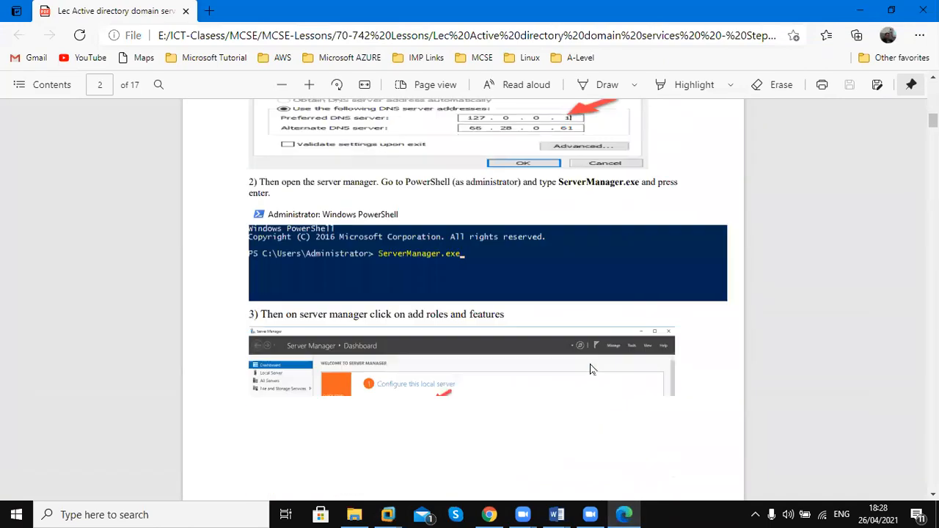
{"action": "scroll", "coordinate": [593, 369], "scroll_direction": "down", "scroll_amount": 15}
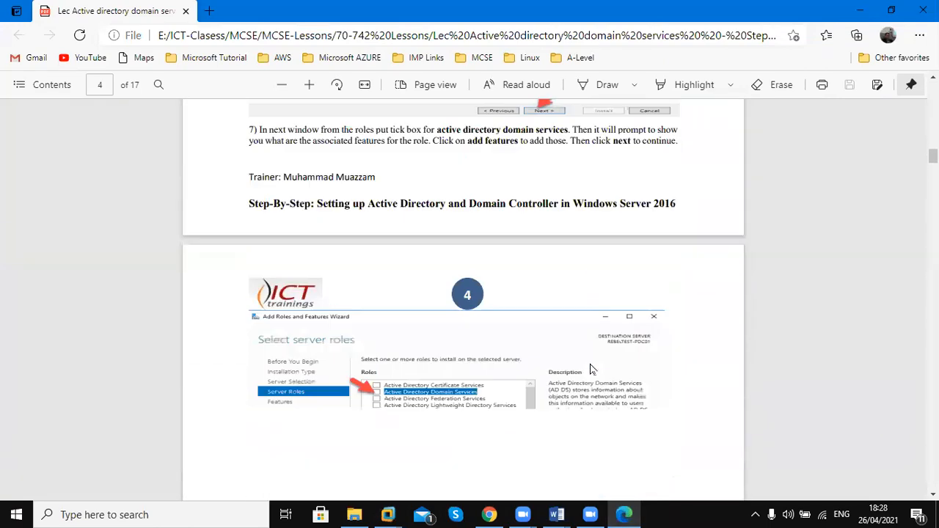
{"action": "scroll", "coordinate": [592, 368], "scroll_direction": "down", "scroll_amount": 10}
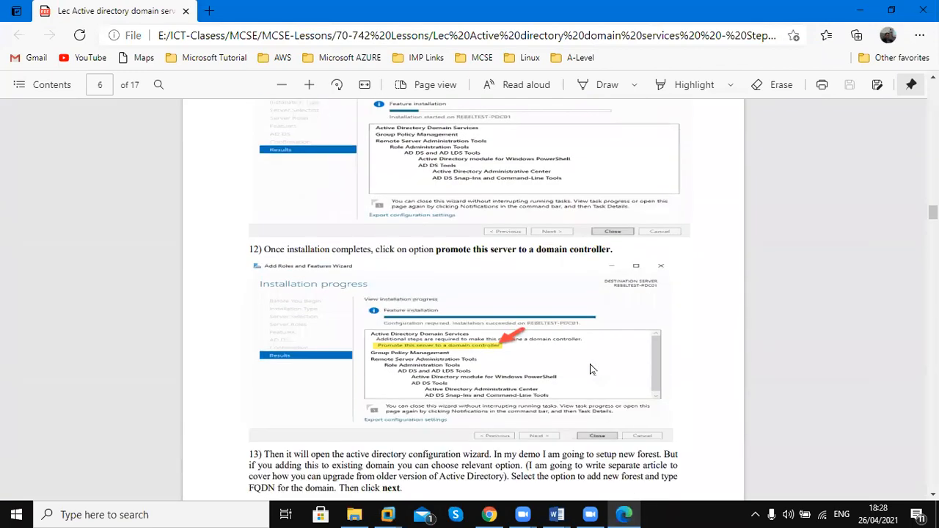
Step: Open gmail.com in a new browser tab and bring up the Google account chooser
{"action": "left_click", "coordinate": [207, 11]}
{"action": "left_click", "coordinate": [209, 31]}
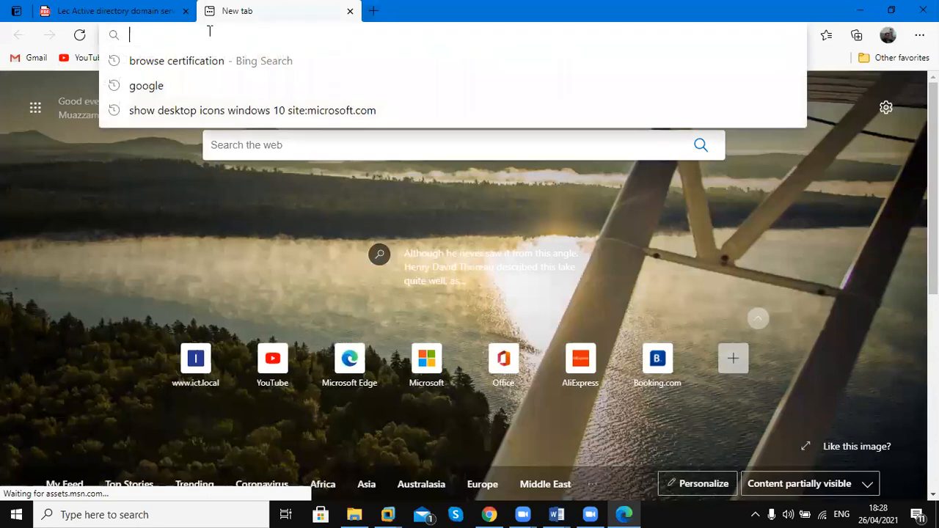
{"action": "type", "text": "gmail.com"}
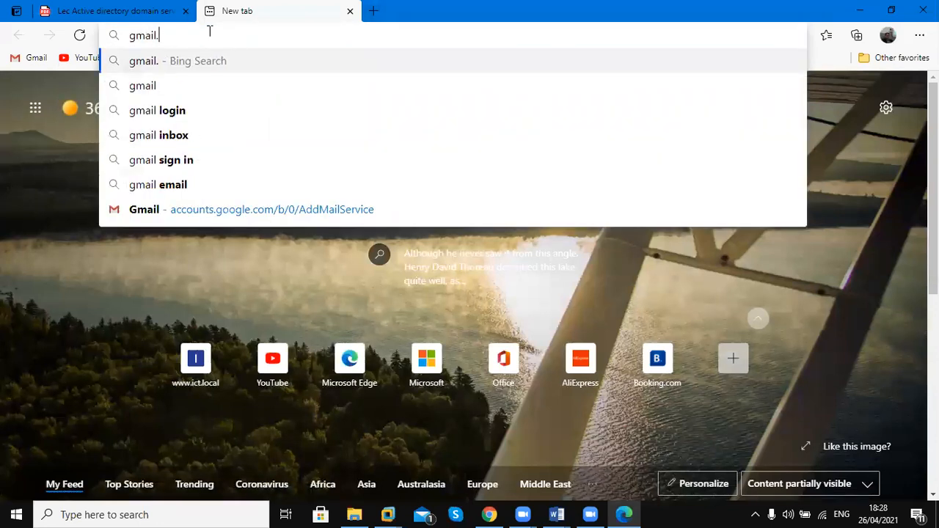
{"action": "key", "text": "Return"}
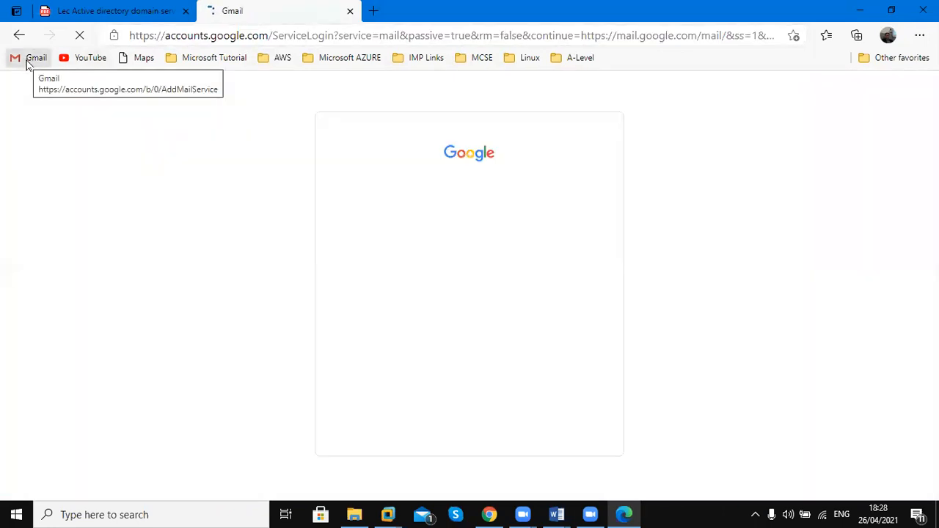
{"action": "left_click", "coordinate": [27, 63]}
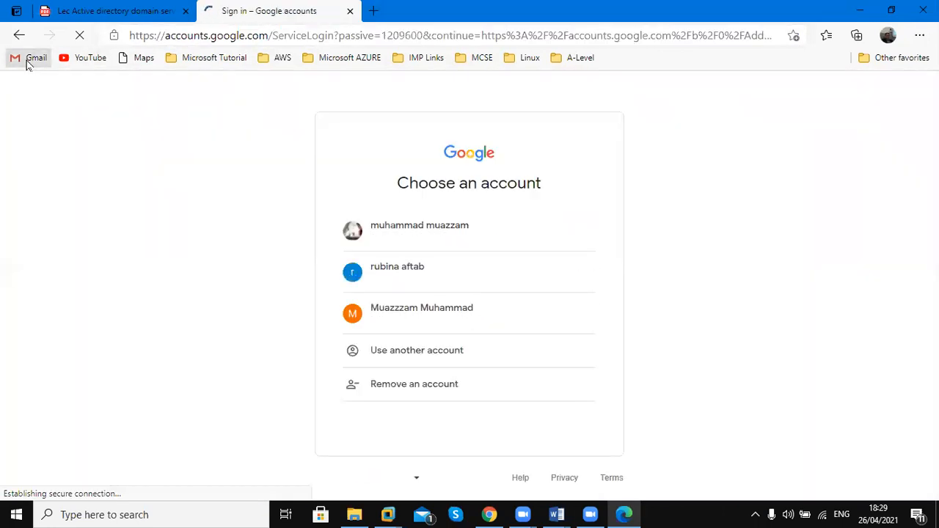
{"action": "left_click", "coordinate": [27, 65]}
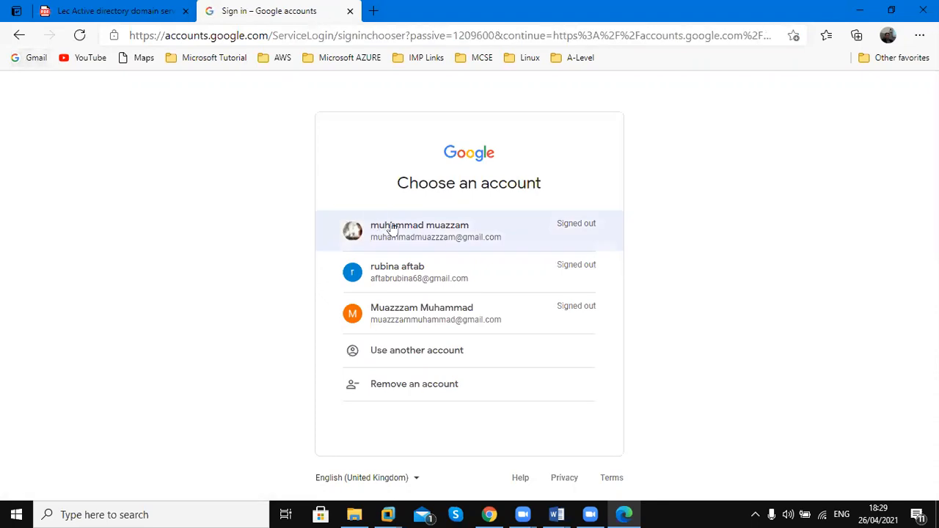
Step: Try to sign in to the first listed Google account with the prefilled password and with a manually entered account password
{"action": "left_click", "coordinate": [431, 234]}
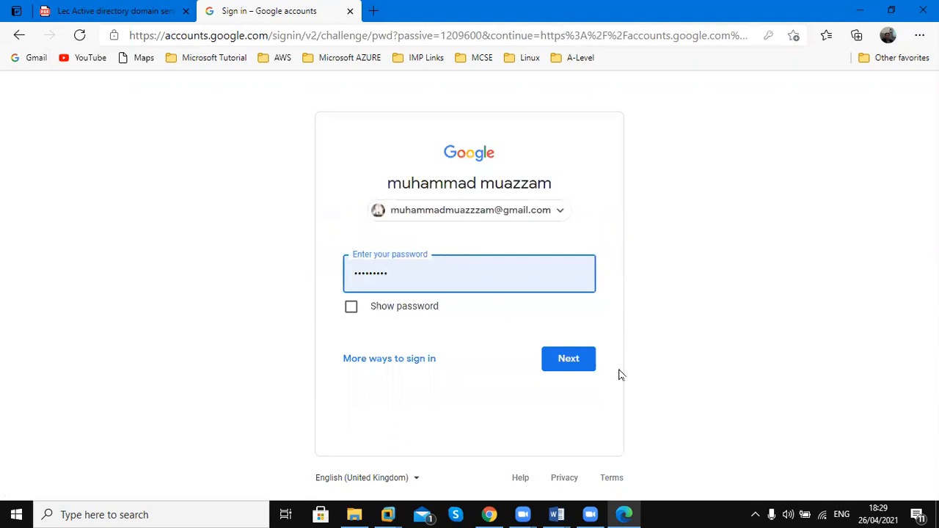
{"action": "left_click", "coordinate": [577, 360]}
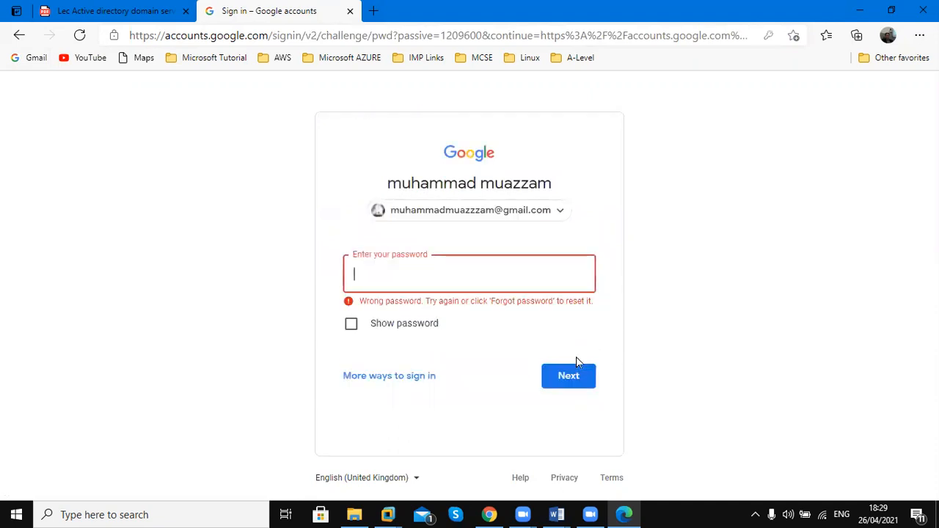
{"action": "left_click", "coordinate": [488, 279]}
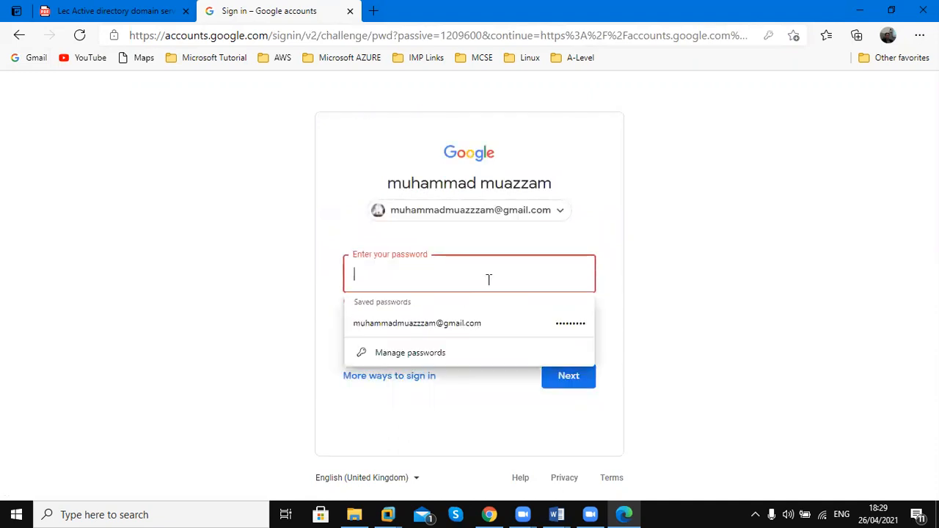
{"action": "type", "text": "a"}
{"action": "key", "text": "BackSpace"}
{"action": "type", "text": "•••••••••••••••••"}
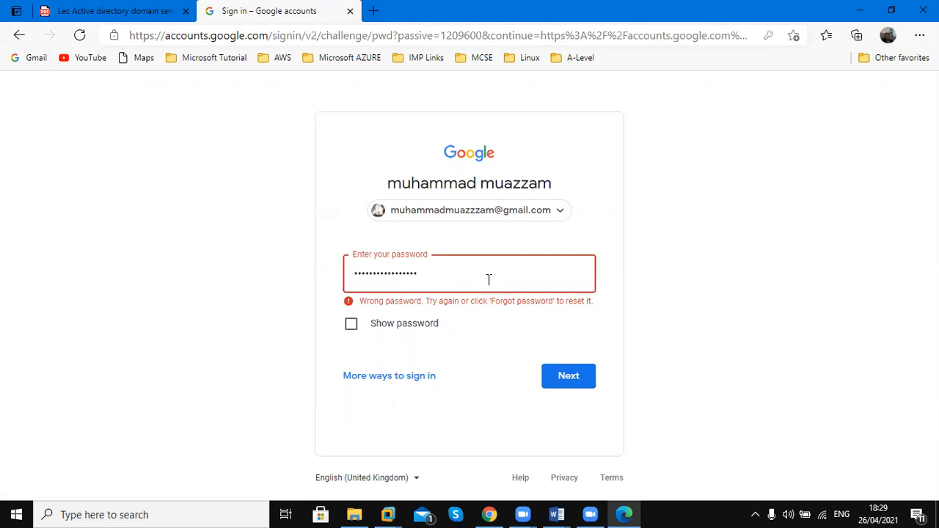
{"action": "type", "text": "•"}
{"action": "key", "text": "Return"}
Step: Switch back to VMware Workstation and direct input to the DC200 virtual machine
{"action": "left_click", "coordinate": [523, 513]}
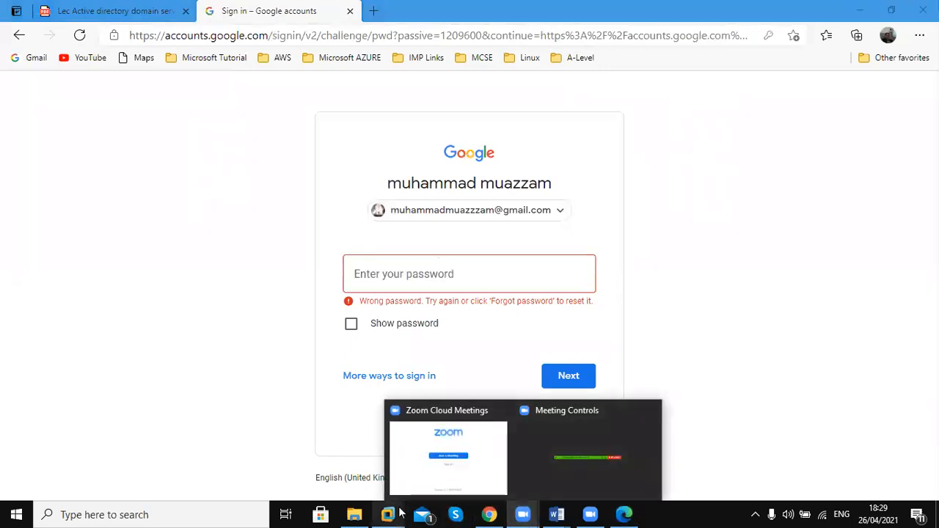
{"action": "mouse_move", "coordinate": [387, 513]}
{"action": "left_click", "coordinate": [472, 453]}
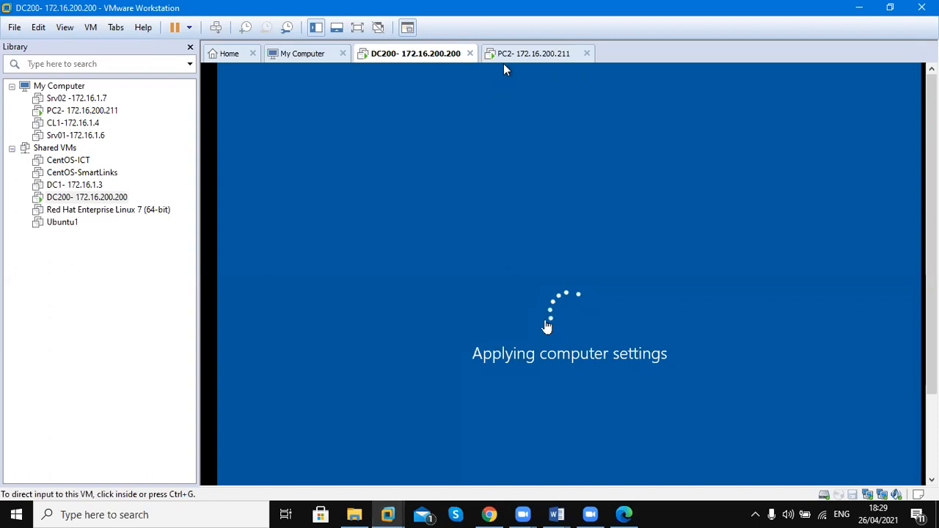
{"action": "left_click", "coordinate": [503, 68]}
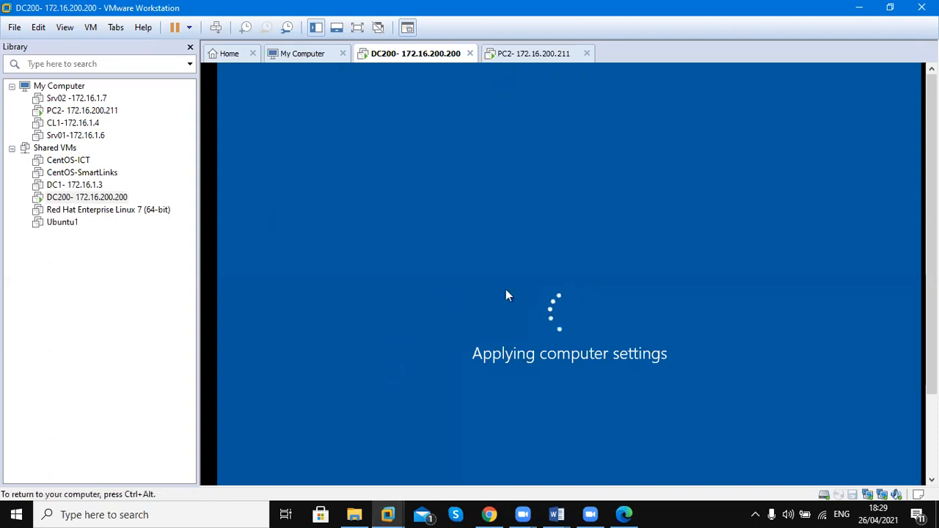